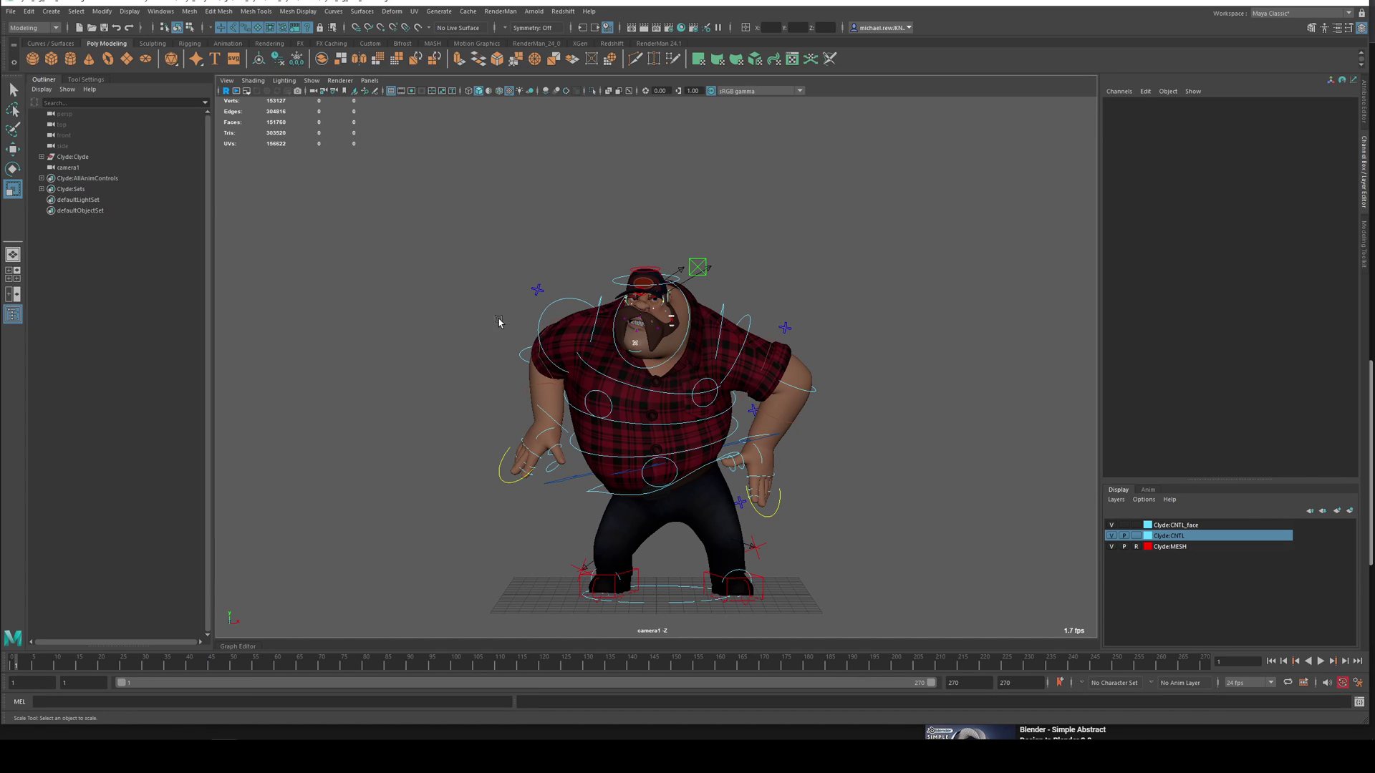
Play Clyde's animation, stop it at frame 66, and hide the rig control curves.
key(alt+v)
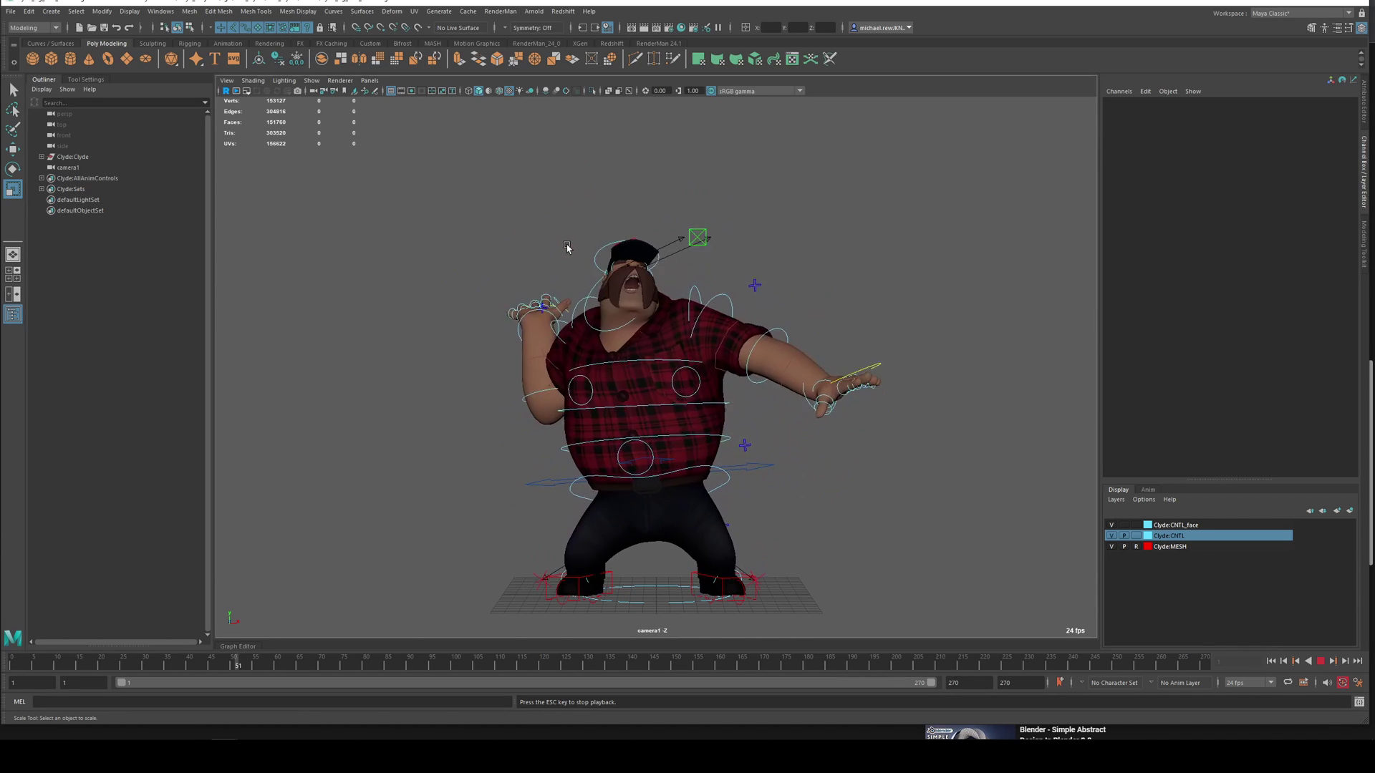
key(Escape)
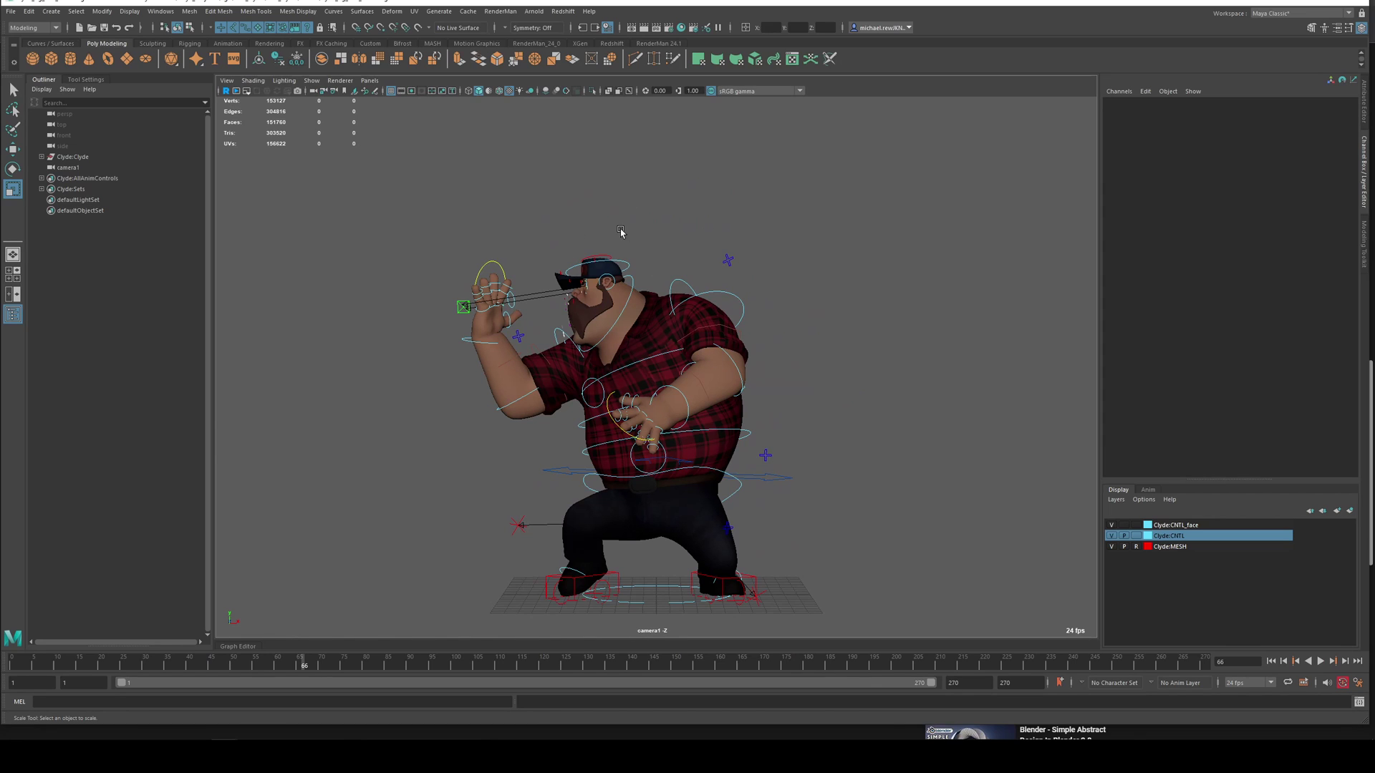
key(ctrl+h)
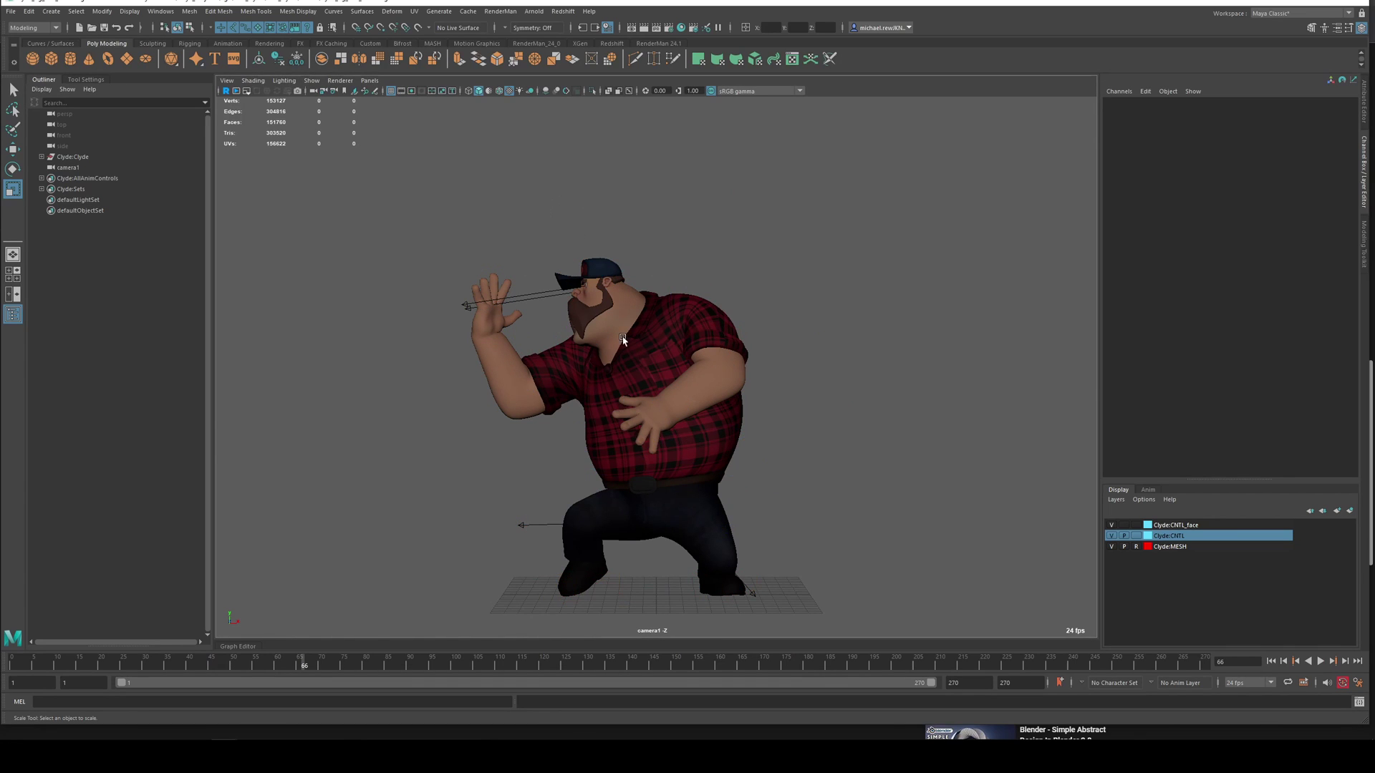
Toggle viewport NURBS curve display and hide the Clyde:CNTL and Clyde:CNTL_face display layers.
click(312, 81)
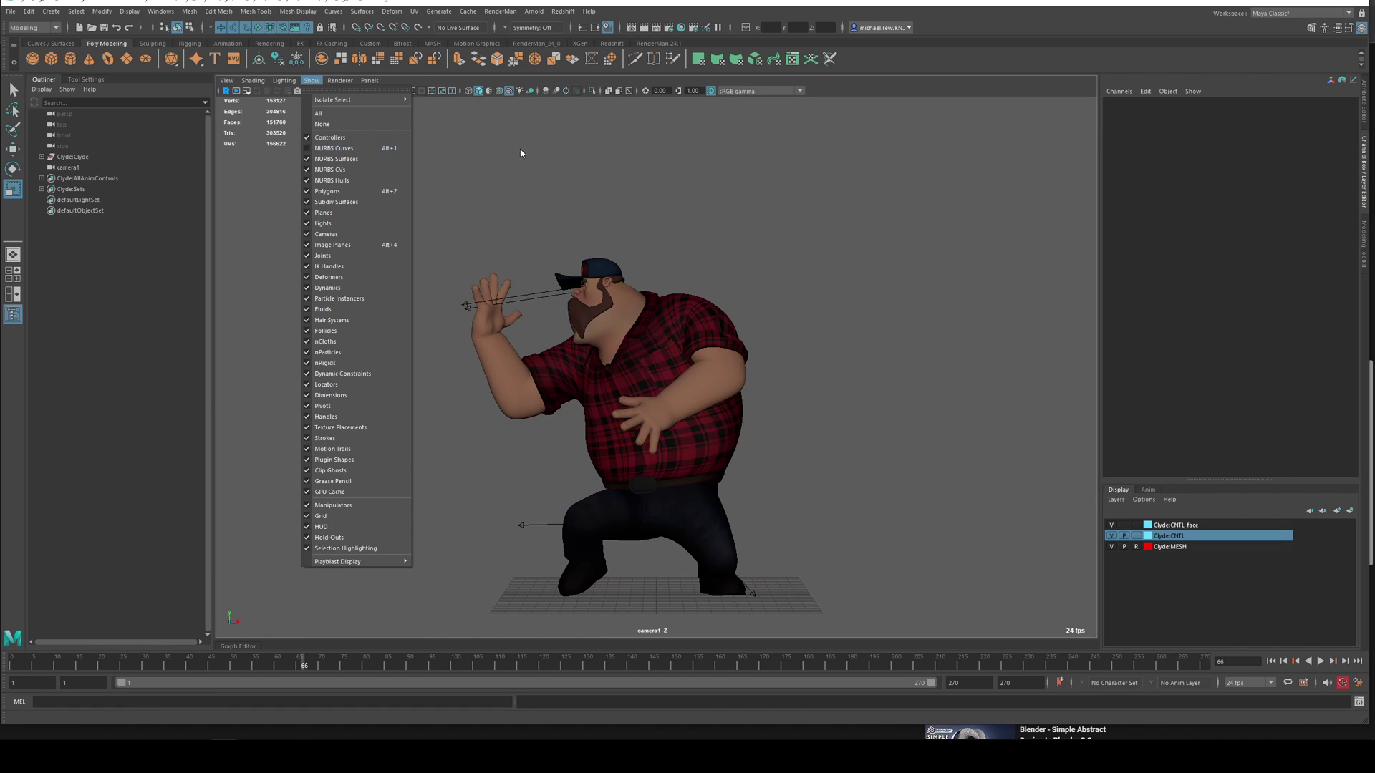
click(325, 149)
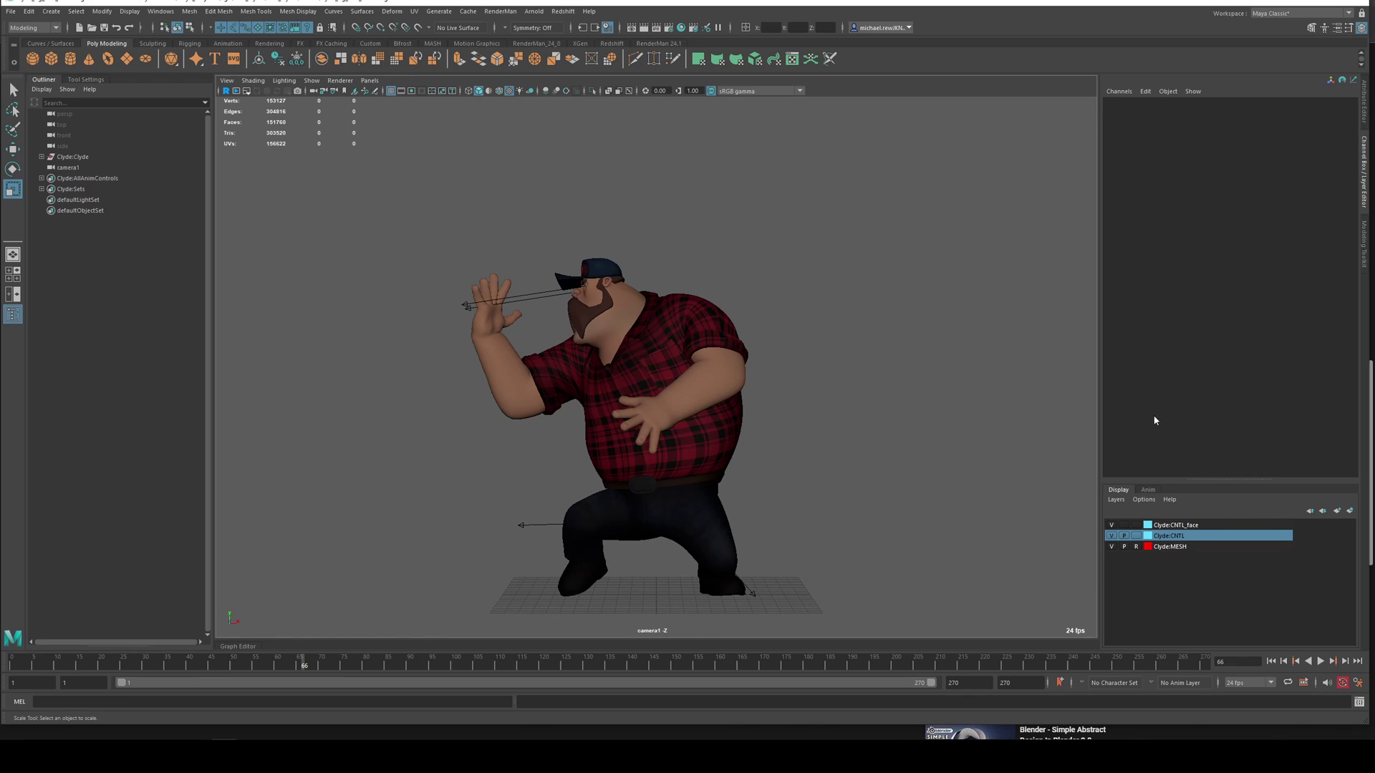
click(1363, 184)
click(1365, 177)
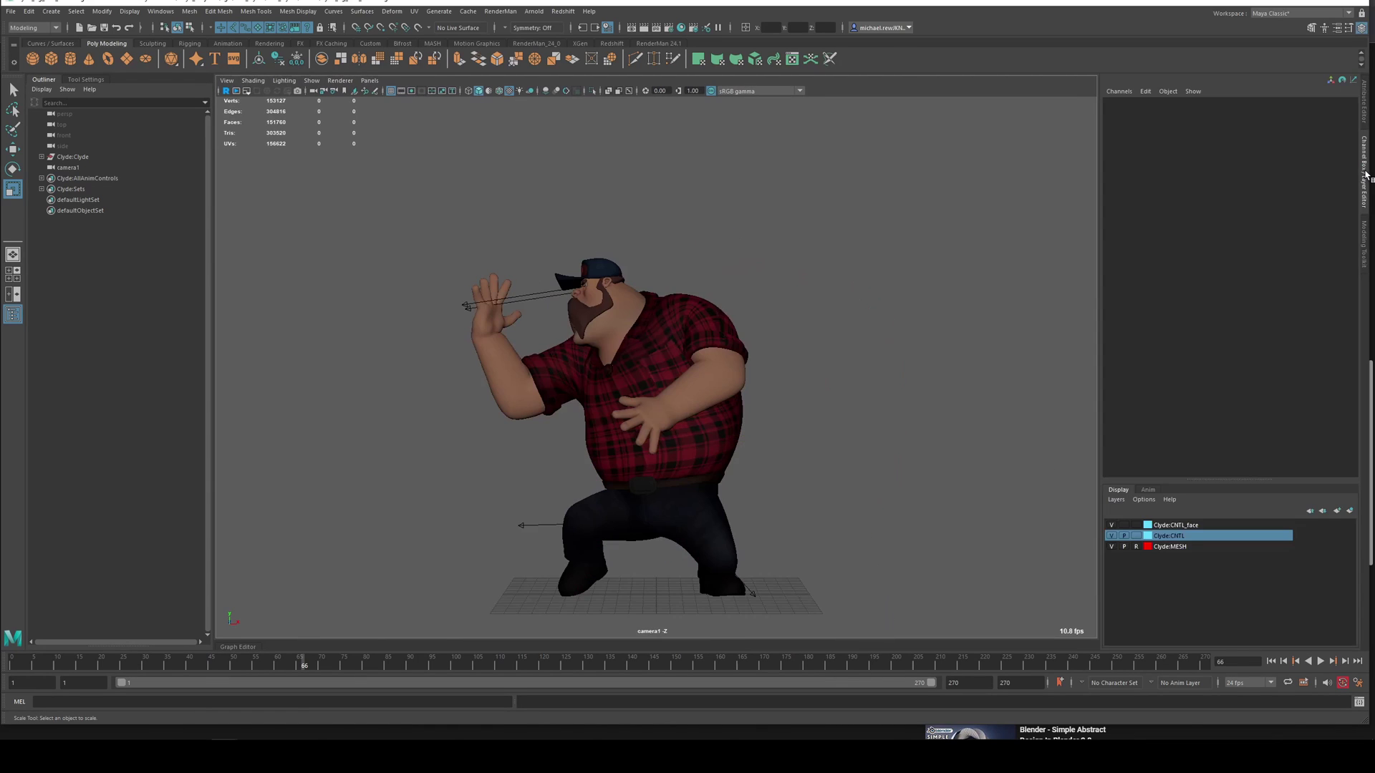
click(1363, 27)
click(1363, 27)
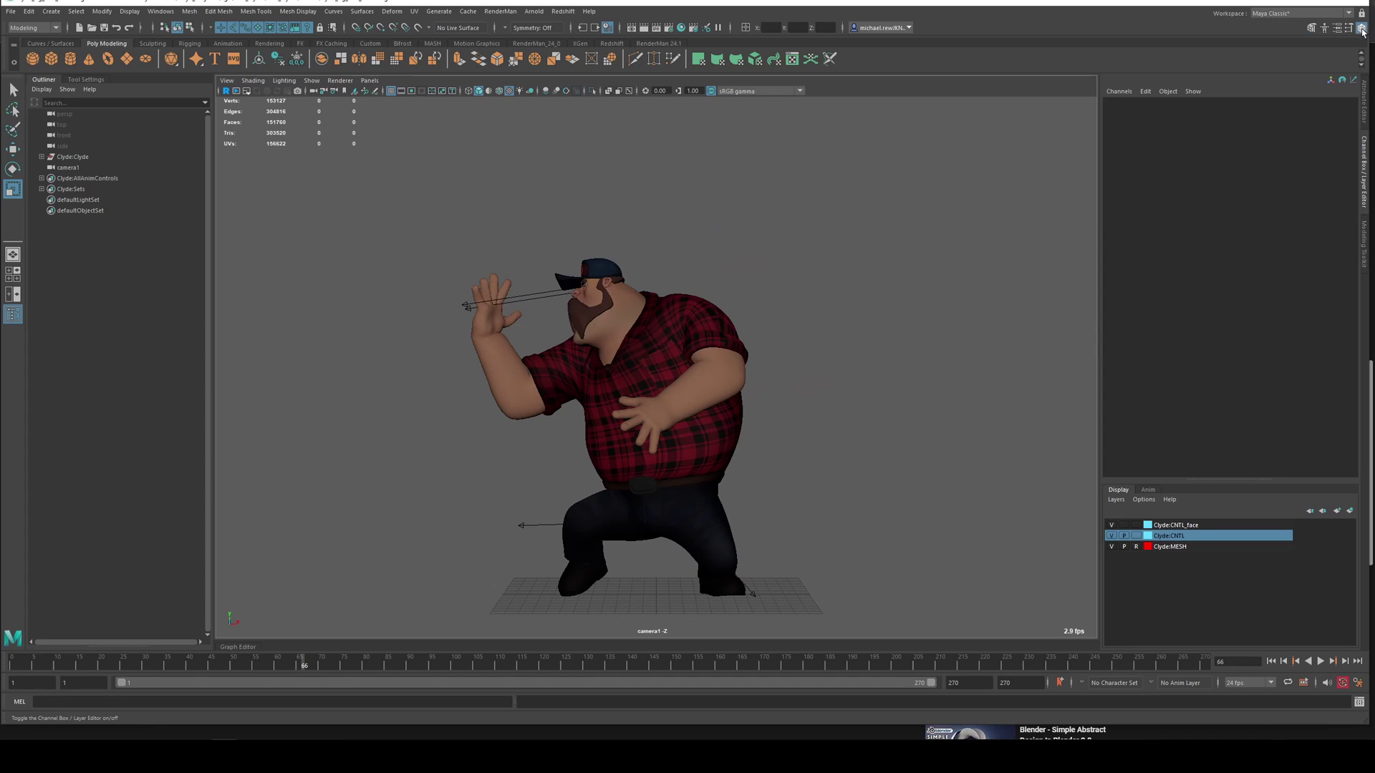
click(1111, 535)
click(1111, 525)
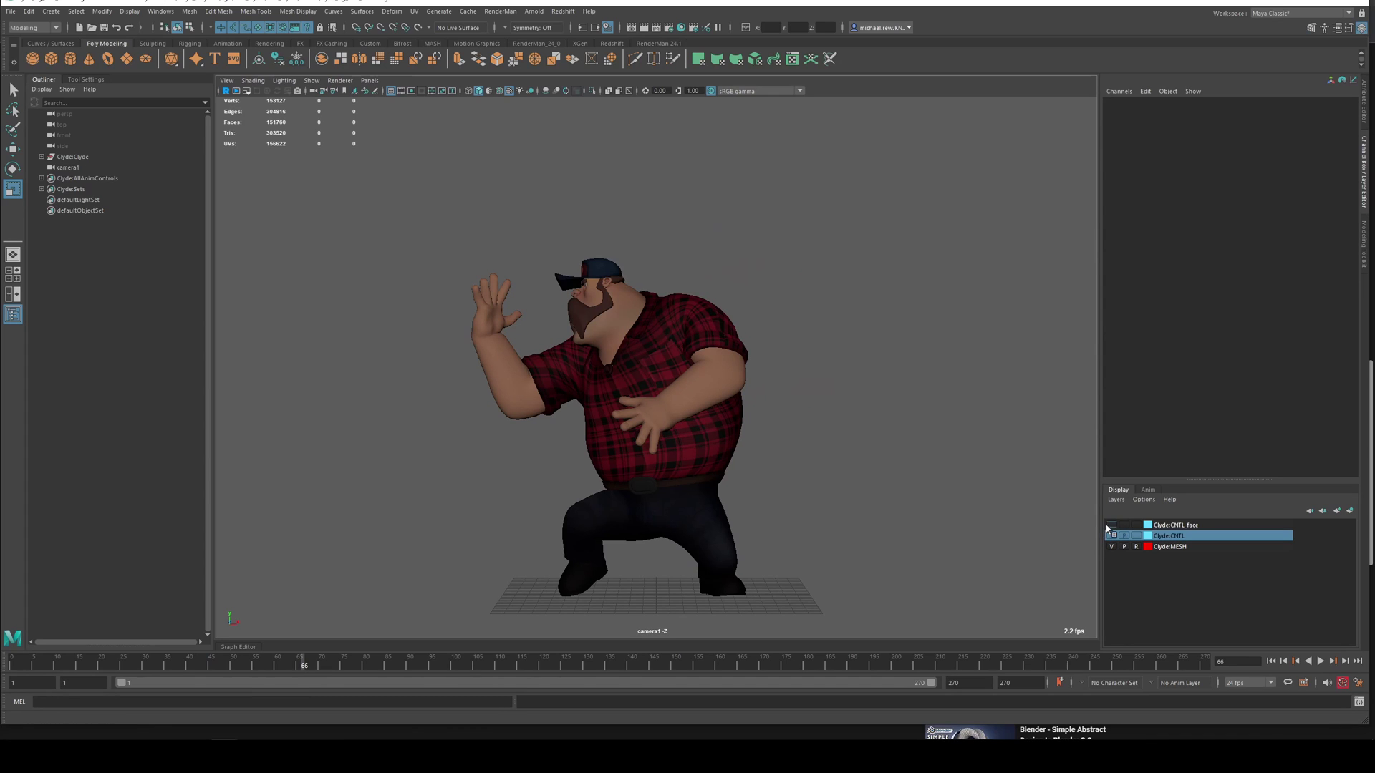
Expand Clyde:Clyde in the Outliner and select the Clyde:geo group.
click(1111, 546)
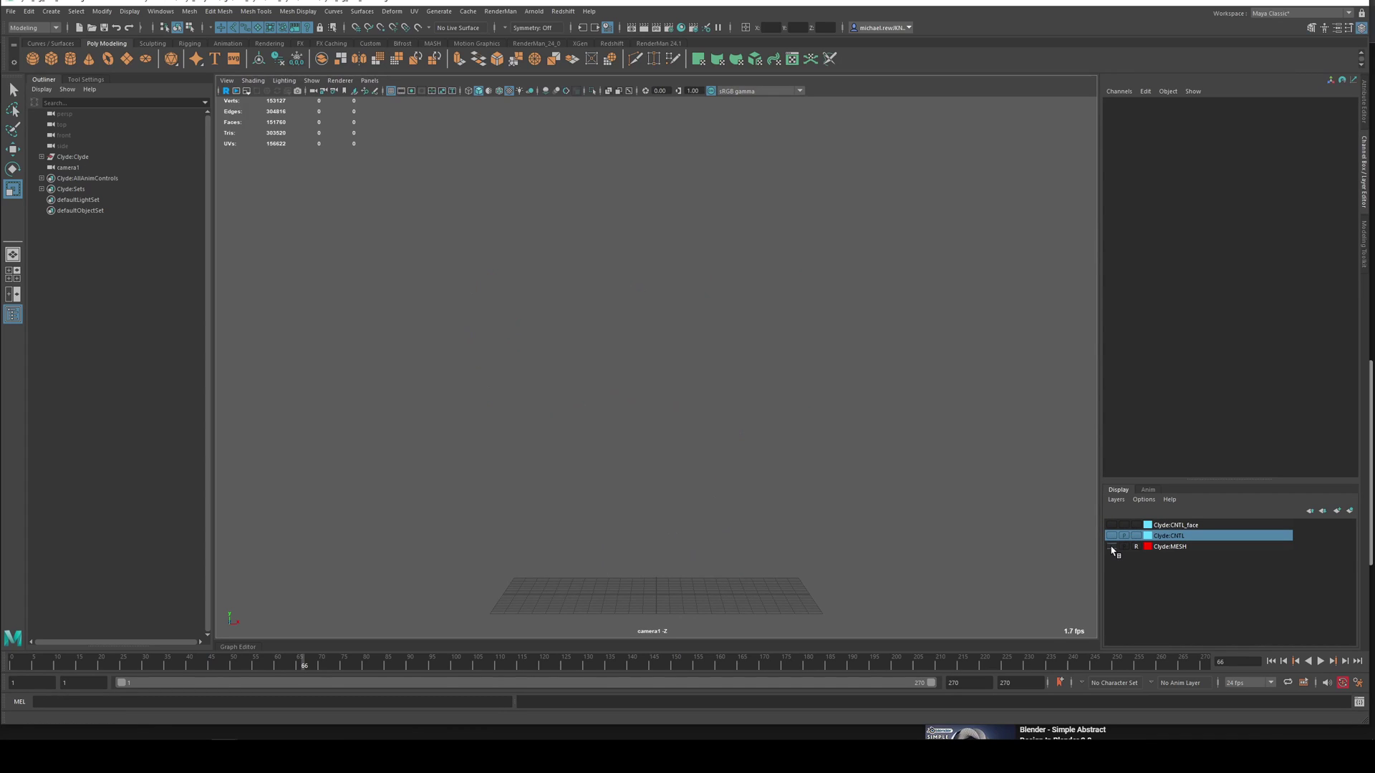
click(1111, 546)
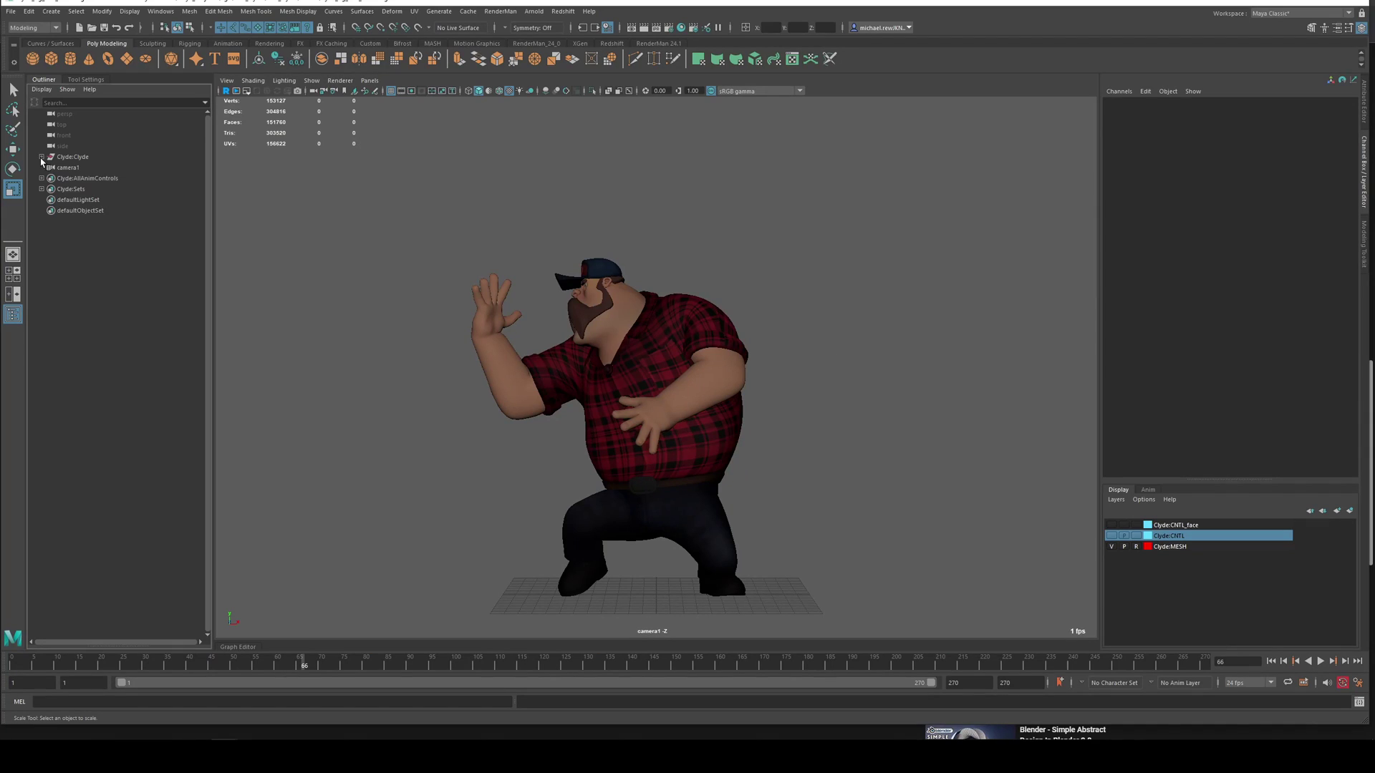
click(41, 156)
click(76, 167)
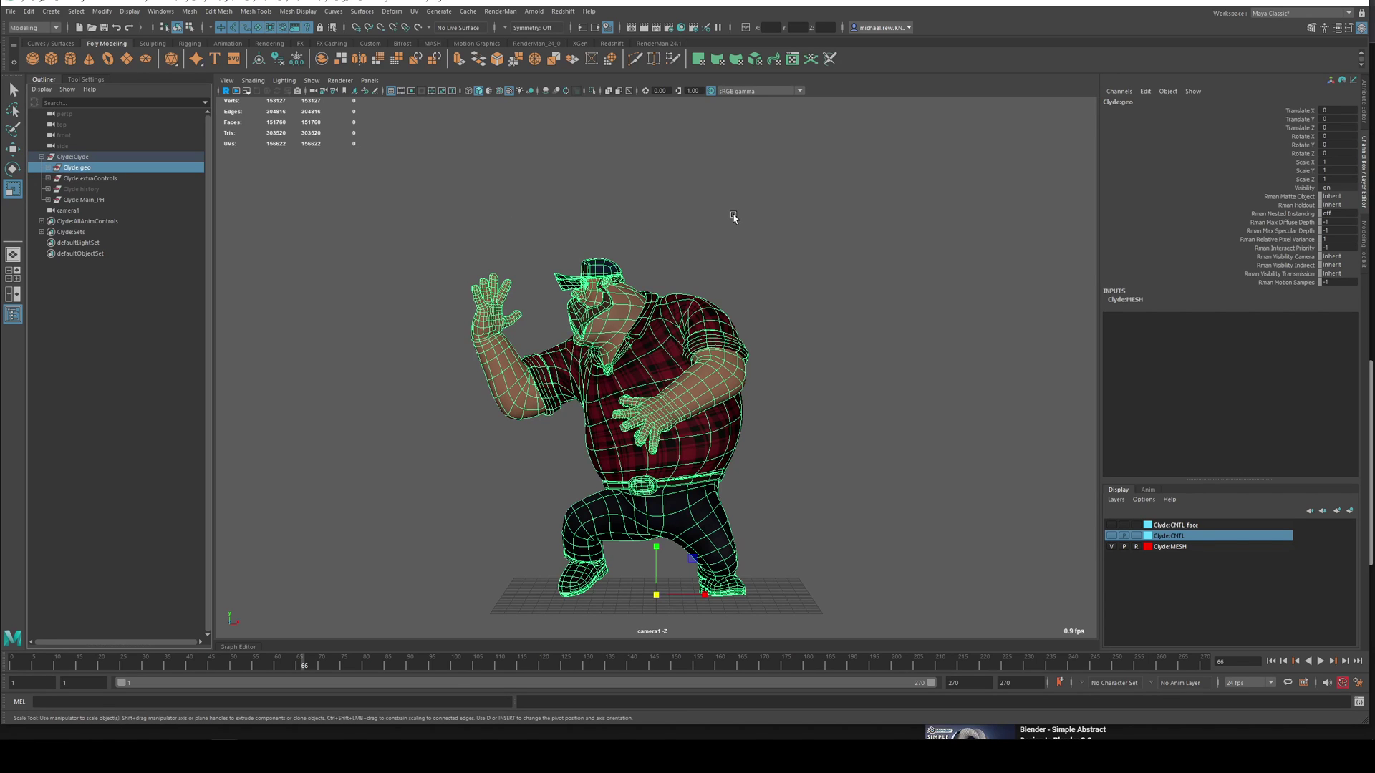
click(970, 341)
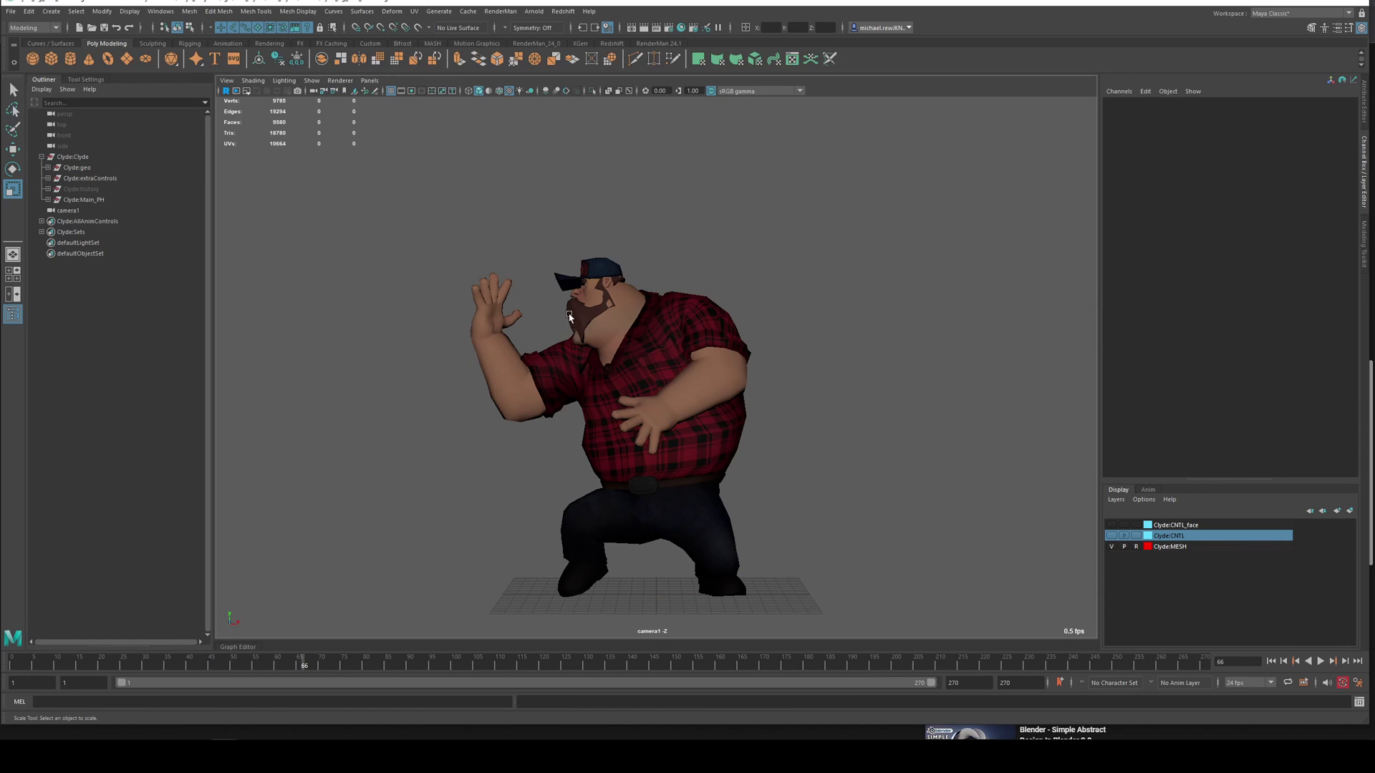
click(83, 171)
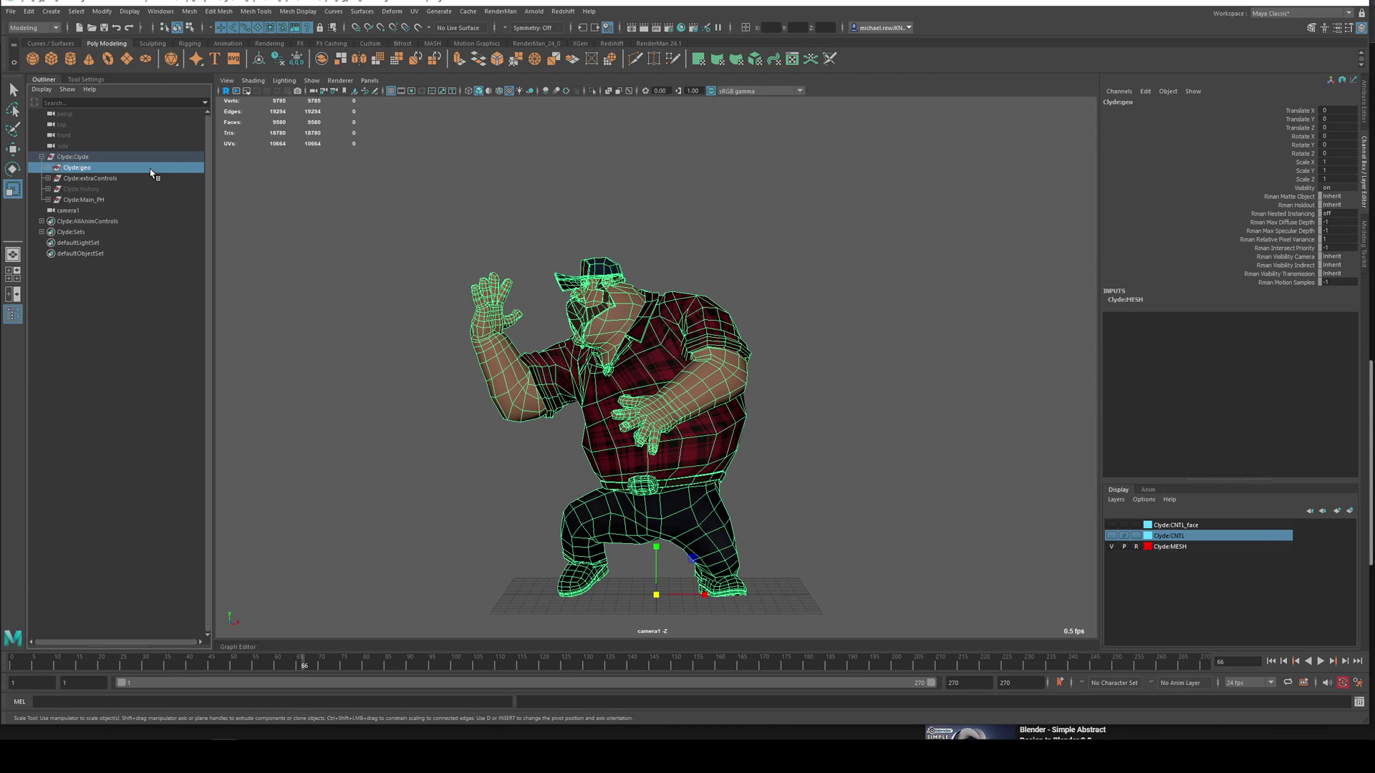
Make the Clyde:MESH layer selectable and turn on smooth preview for the body meshes.
click(1136, 547)
drag(945, 449, 623, 189)
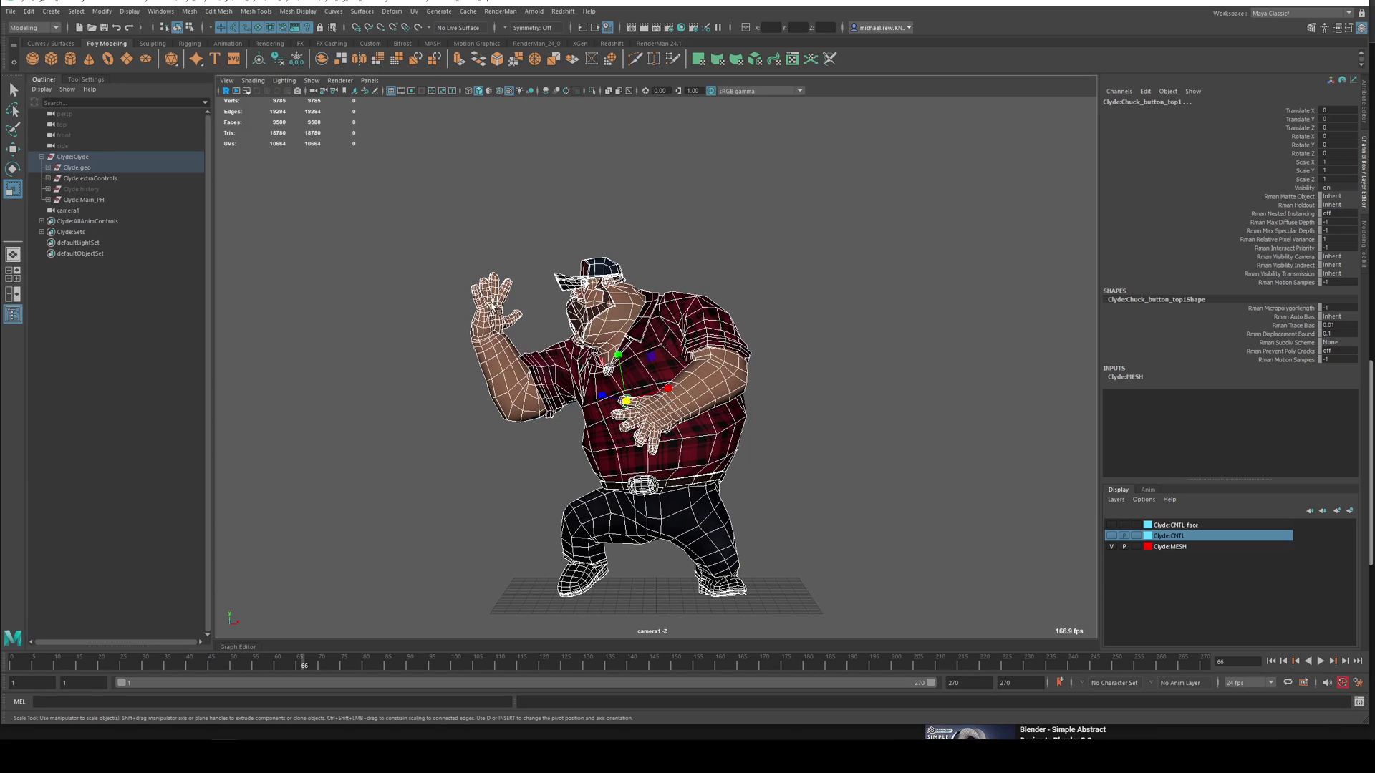
key(1)
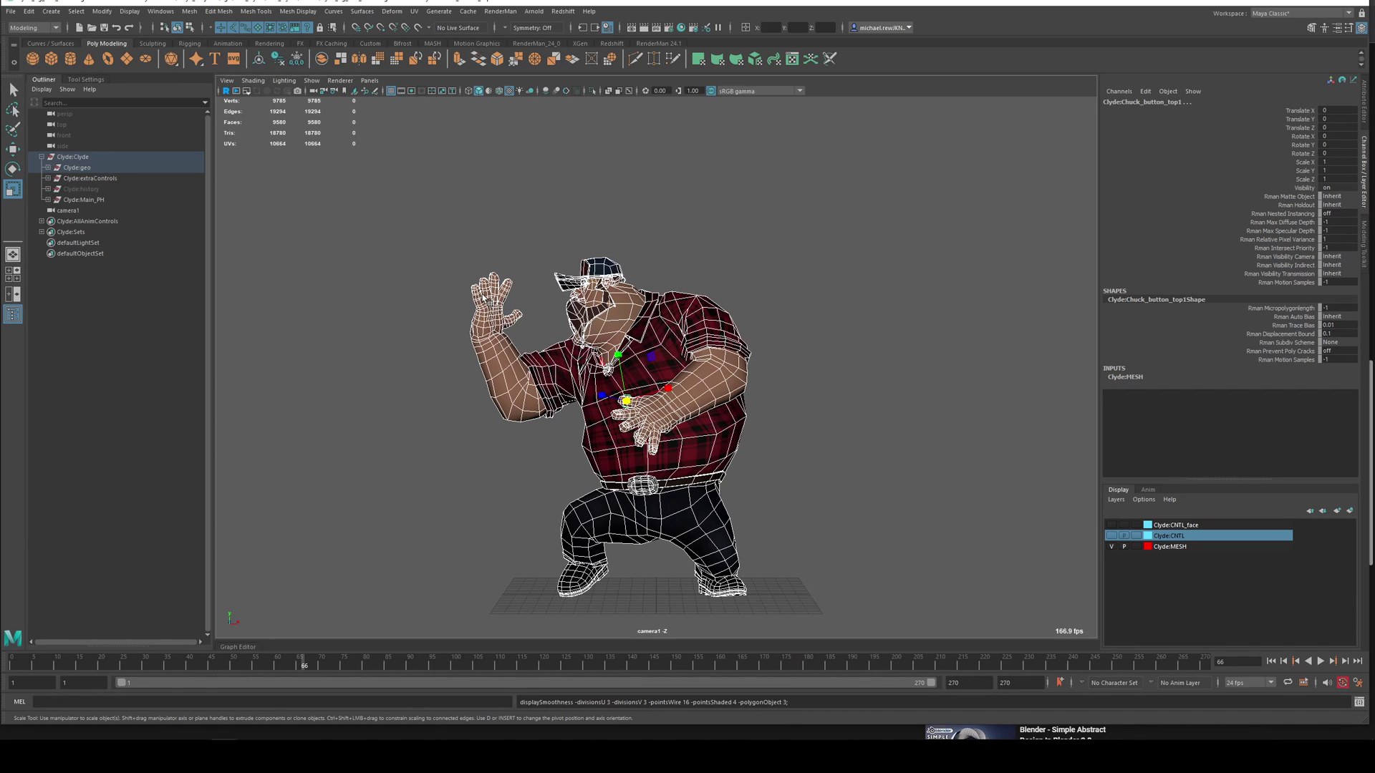
key(3)
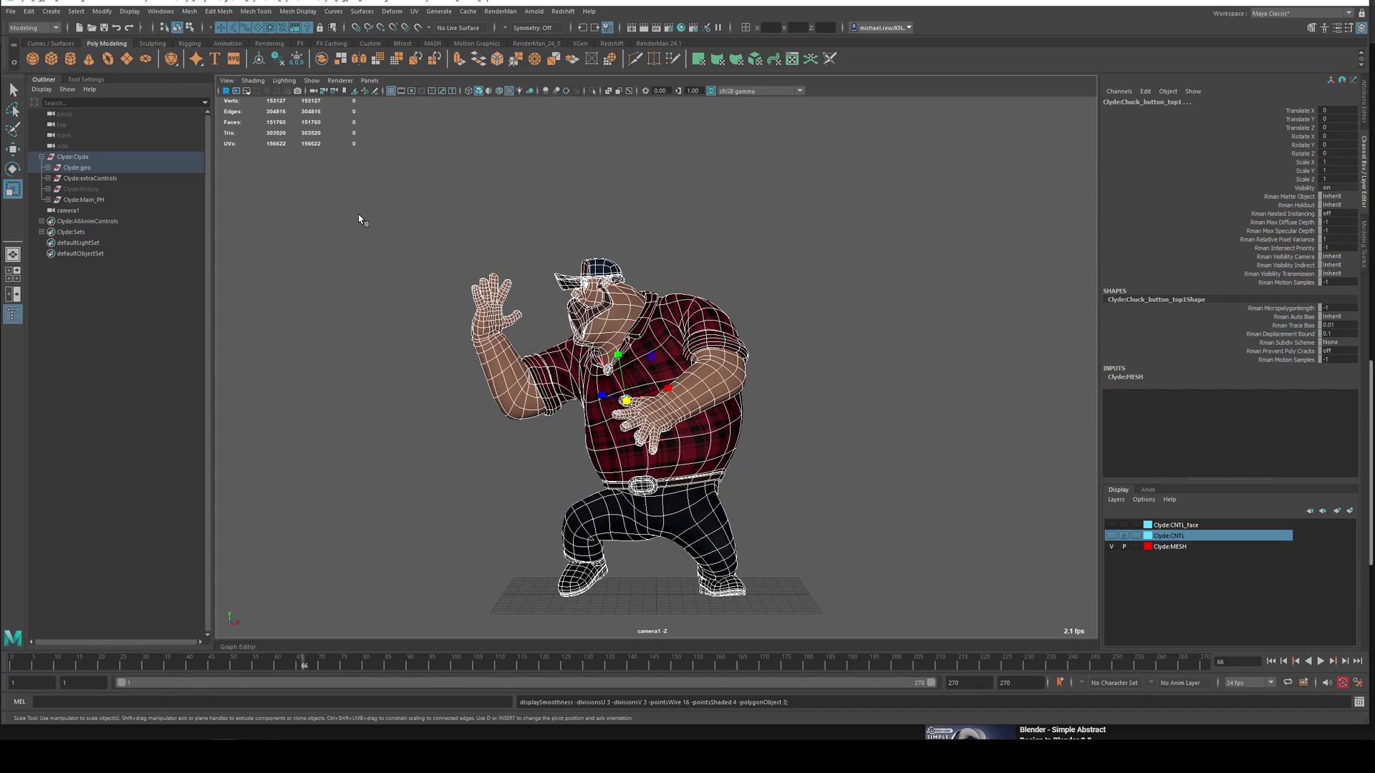
Set the Clyde:MESH layer display type back to reference.
click(1137, 547)
click(1138, 548)
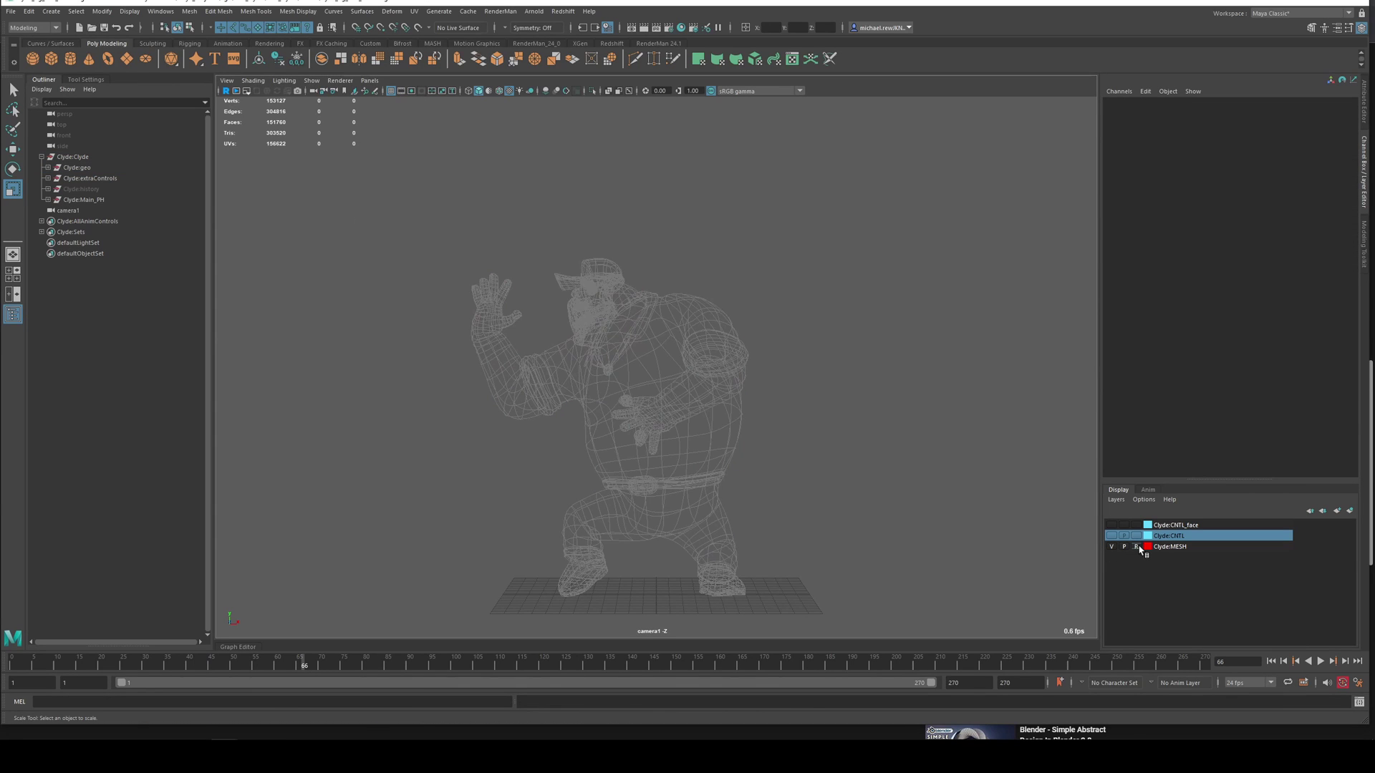
click(1137, 547)
click(1137, 547)
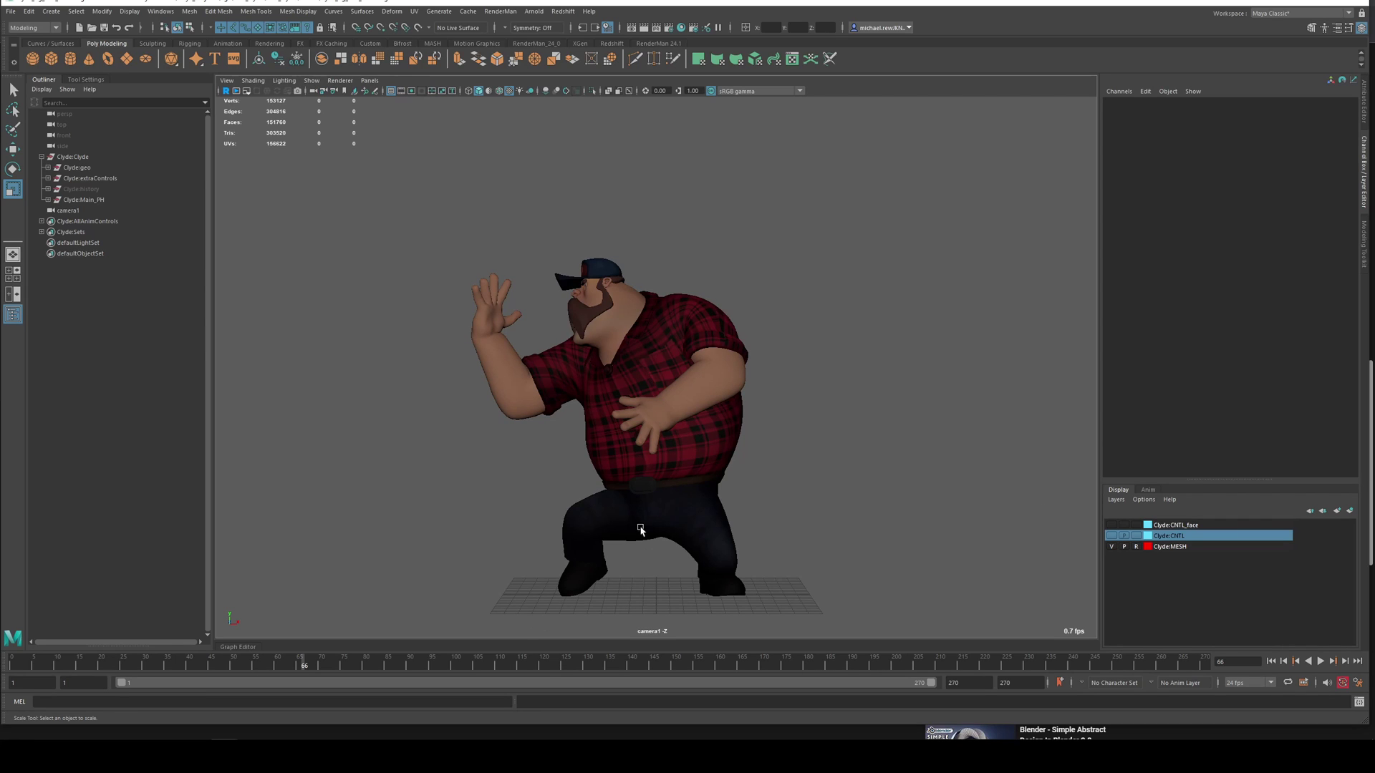
Play the animation to frame 191, enable the Frame Rate HUD, and show the resolution gate.
key(alt+v)
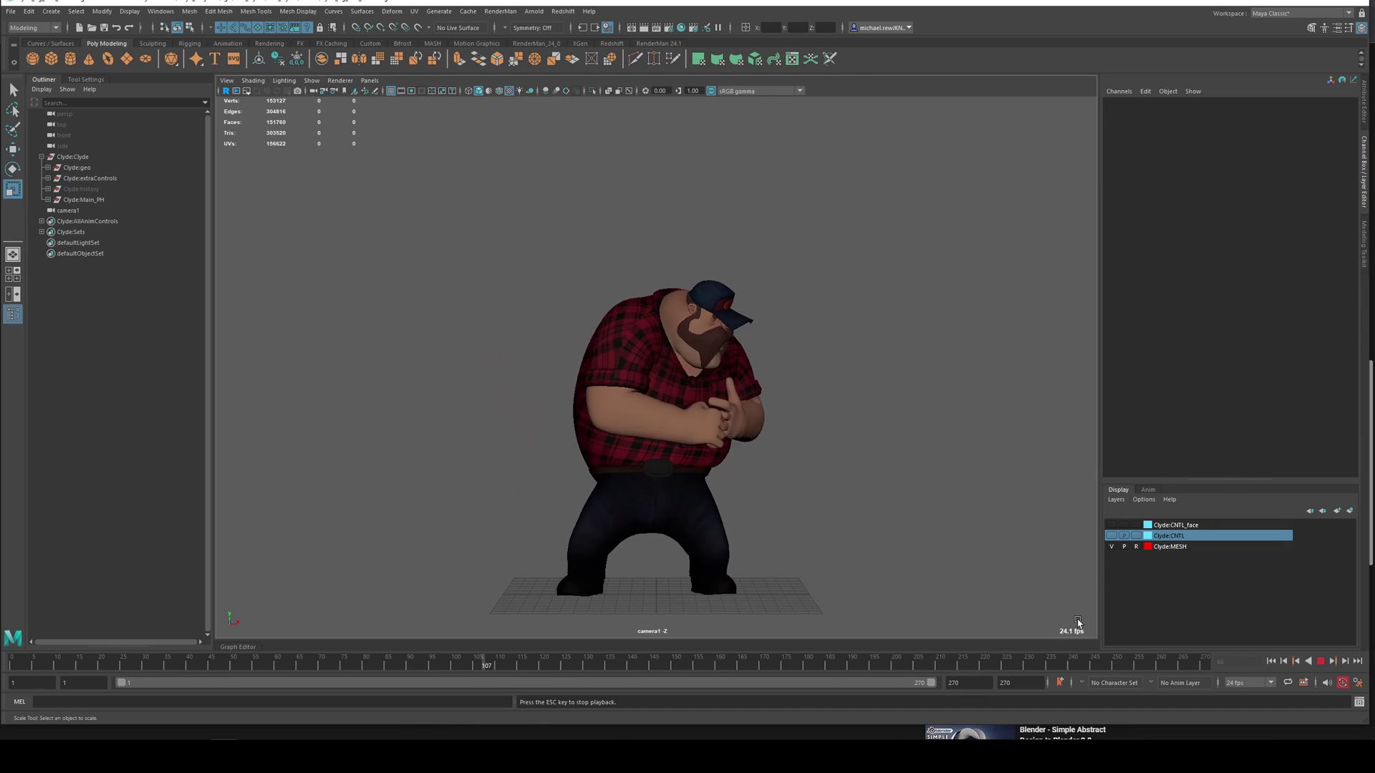
click(1321, 661)
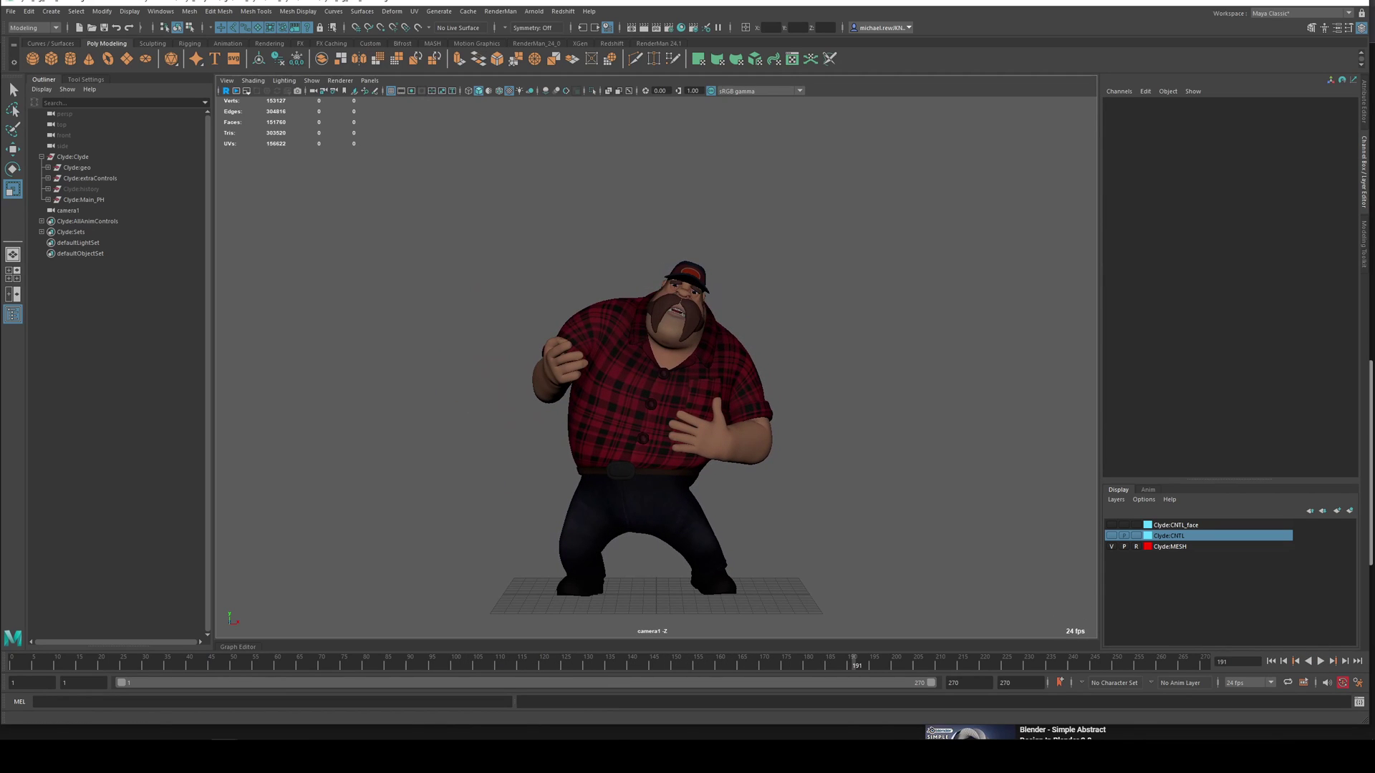
click(130, 11)
mouse_move(145, 50)
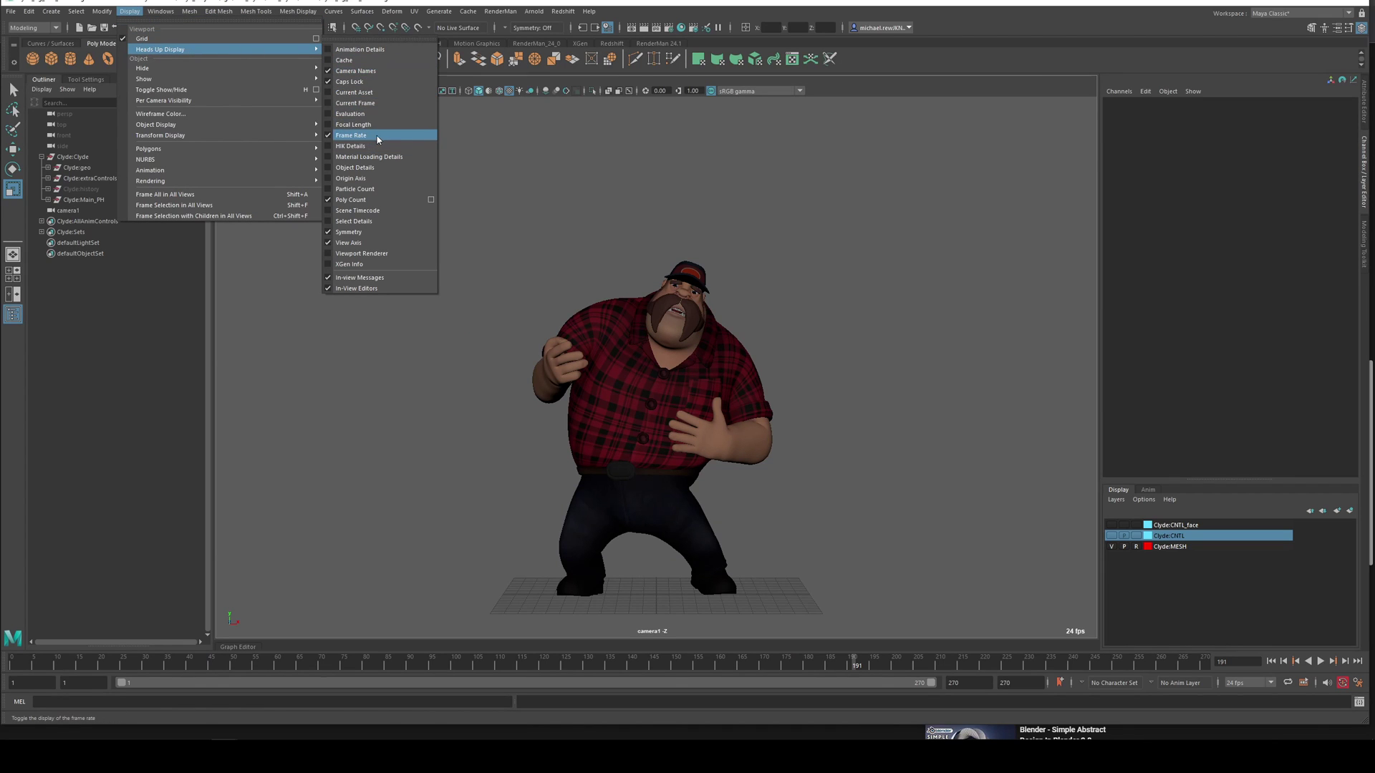
click(540, 143)
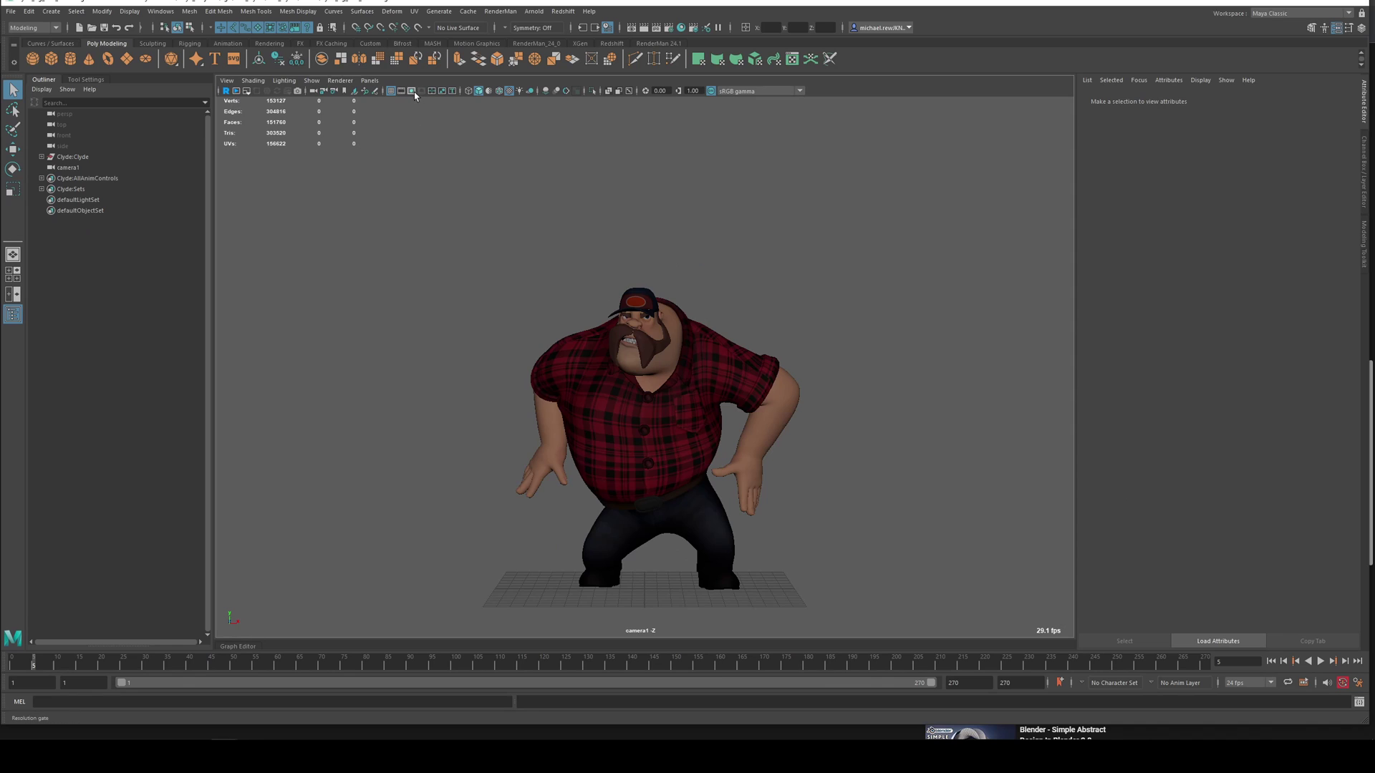
click(421, 92)
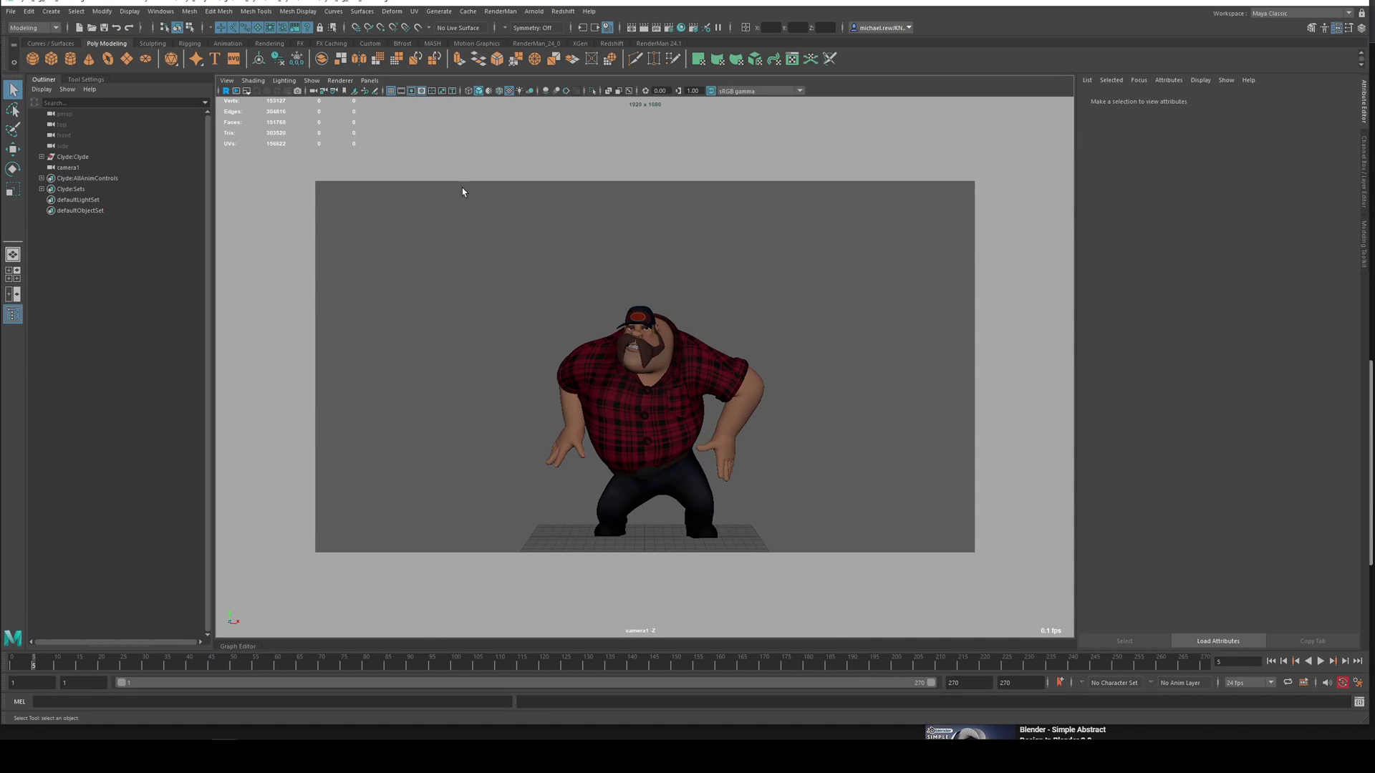
Look through camera1 with the resolution gate turned off.
click(68, 168)
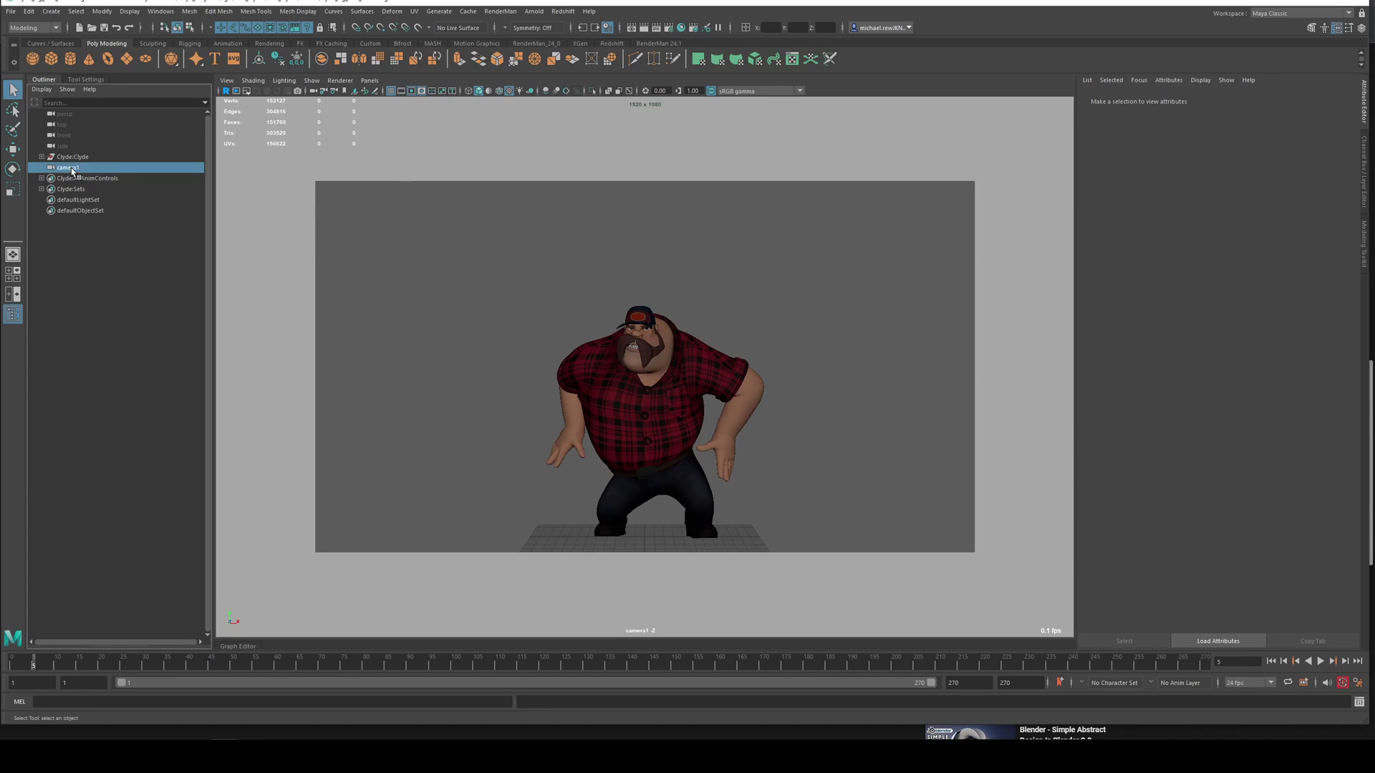
click(379, 81)
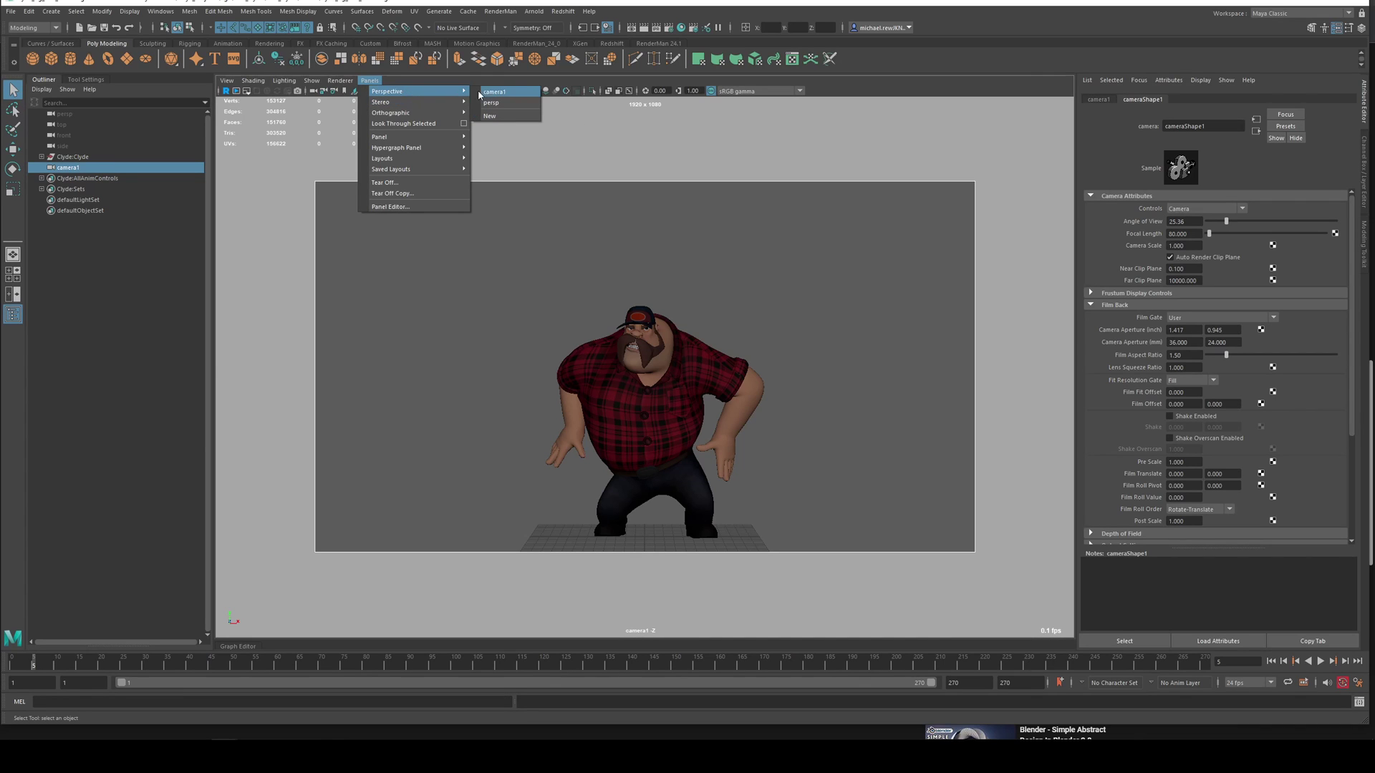
click(493, 92)
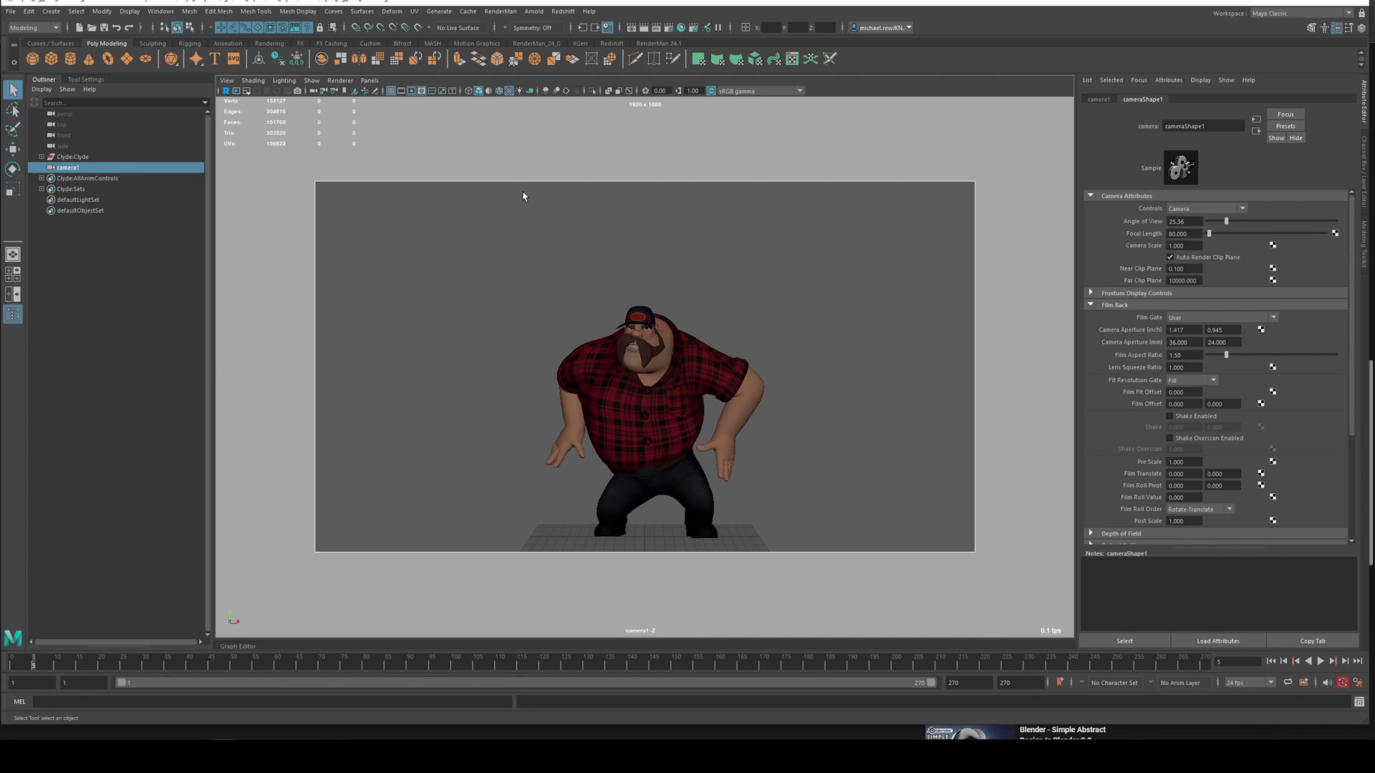
click(417, 92)
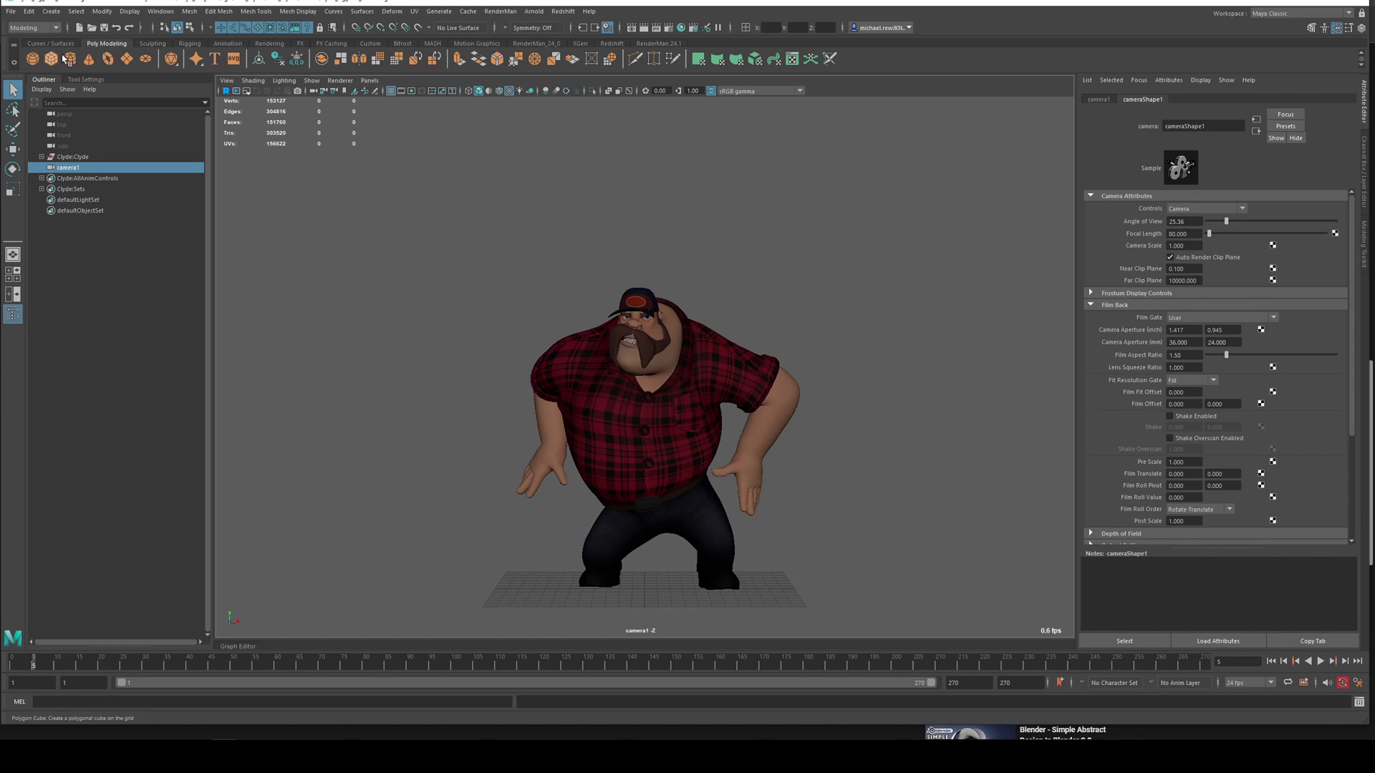
Add a polygon plane, scale it across the grid, then delete it and open Render Settings.
click(127, 58)
key(r)
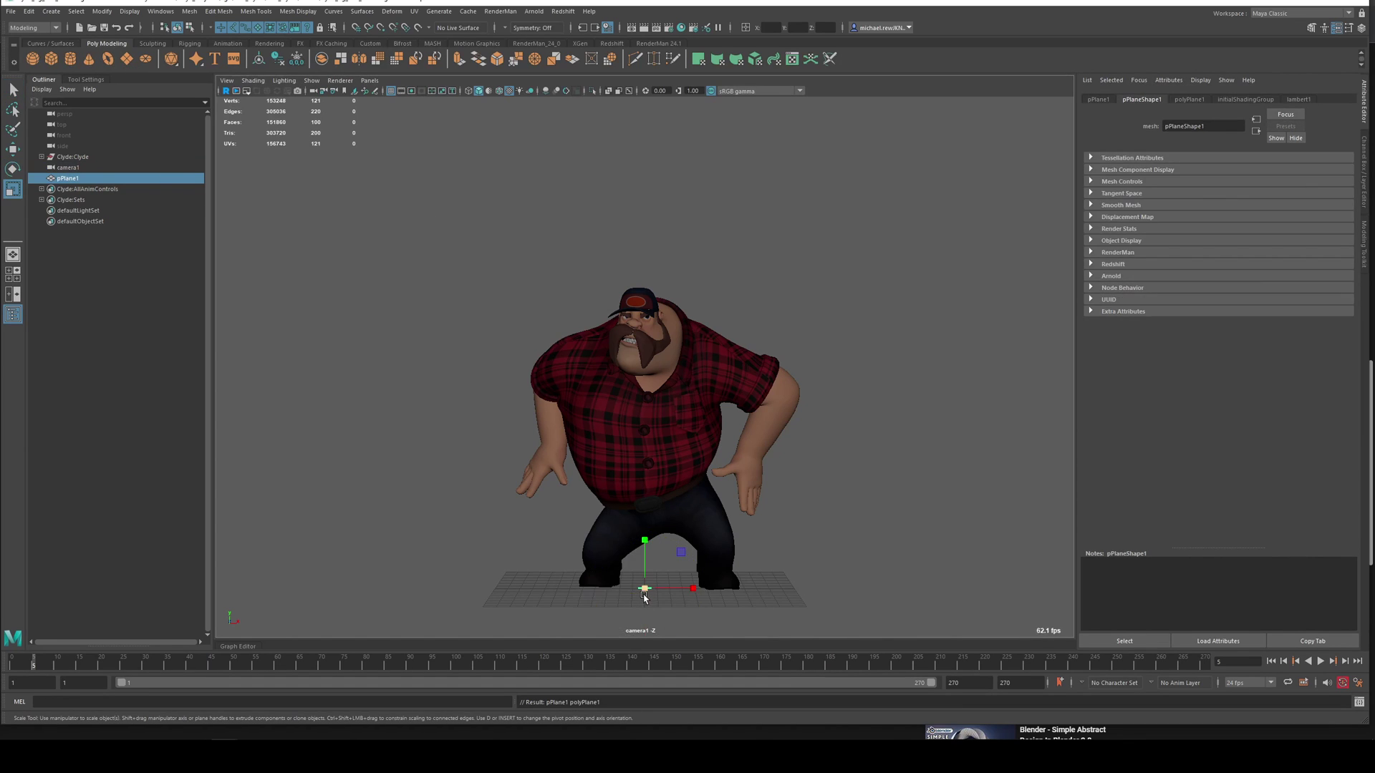
drag(644, 589, 967, 450)
click(967, 450)
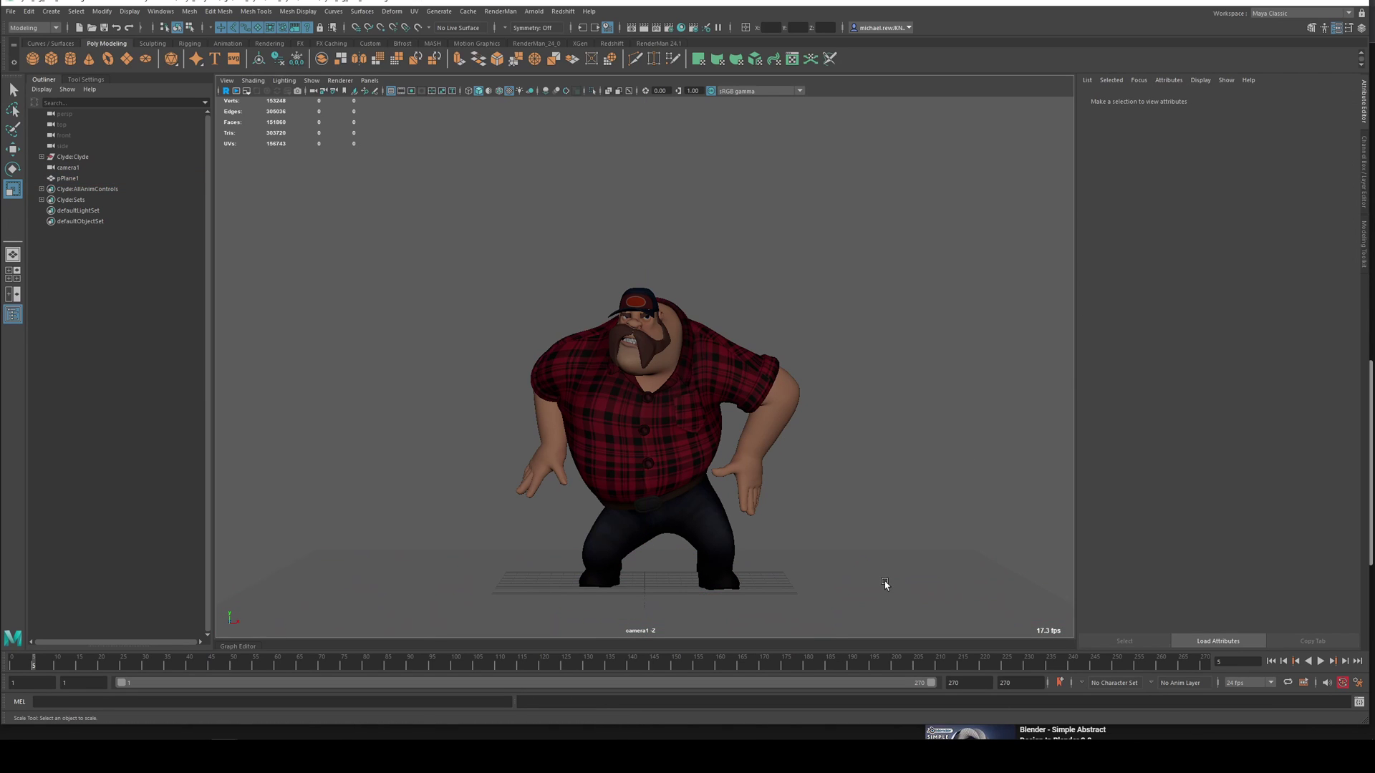
click(888, 580)
key(Delete)
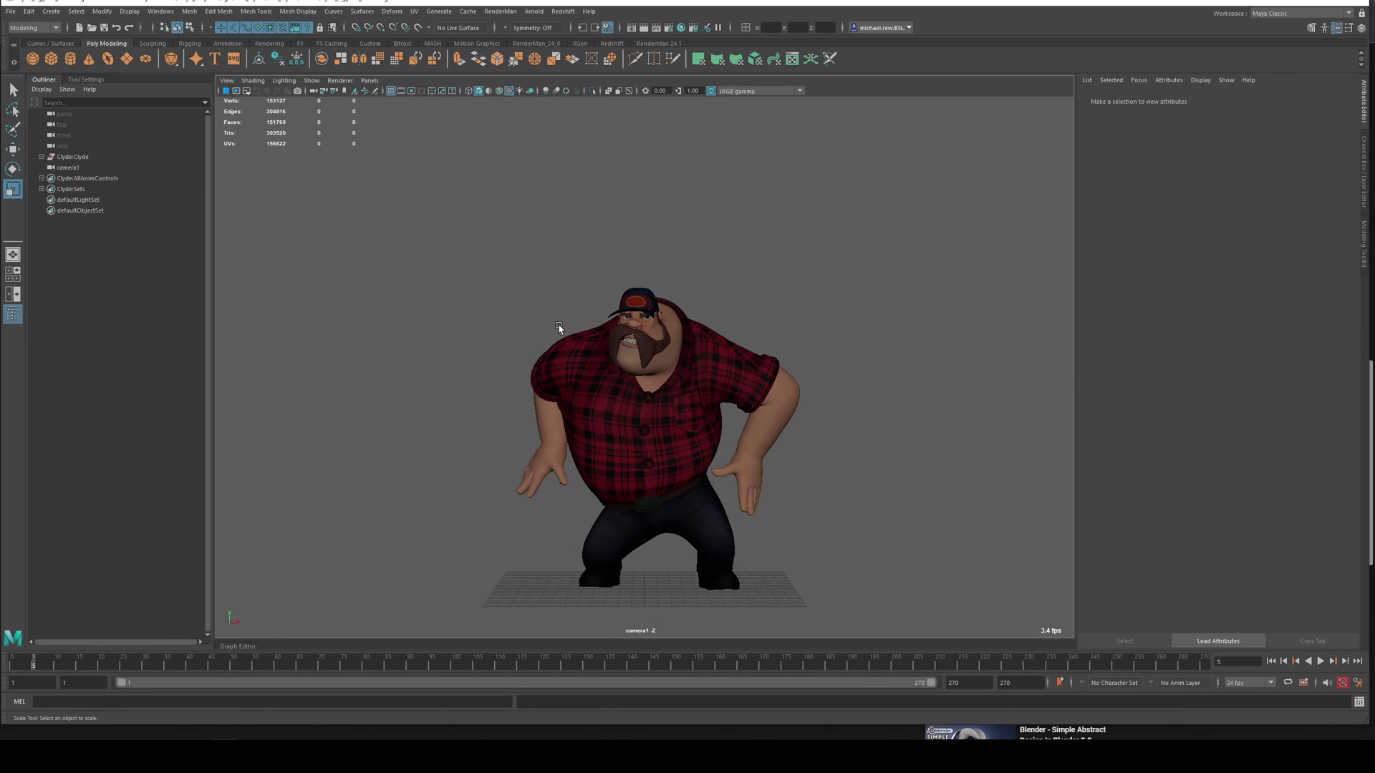
key(period)
click(668, 27)
Check the HD 1080 image size (1920 x 1080) in Render Settings and close the window.
scroll(502, 251, down, 10)
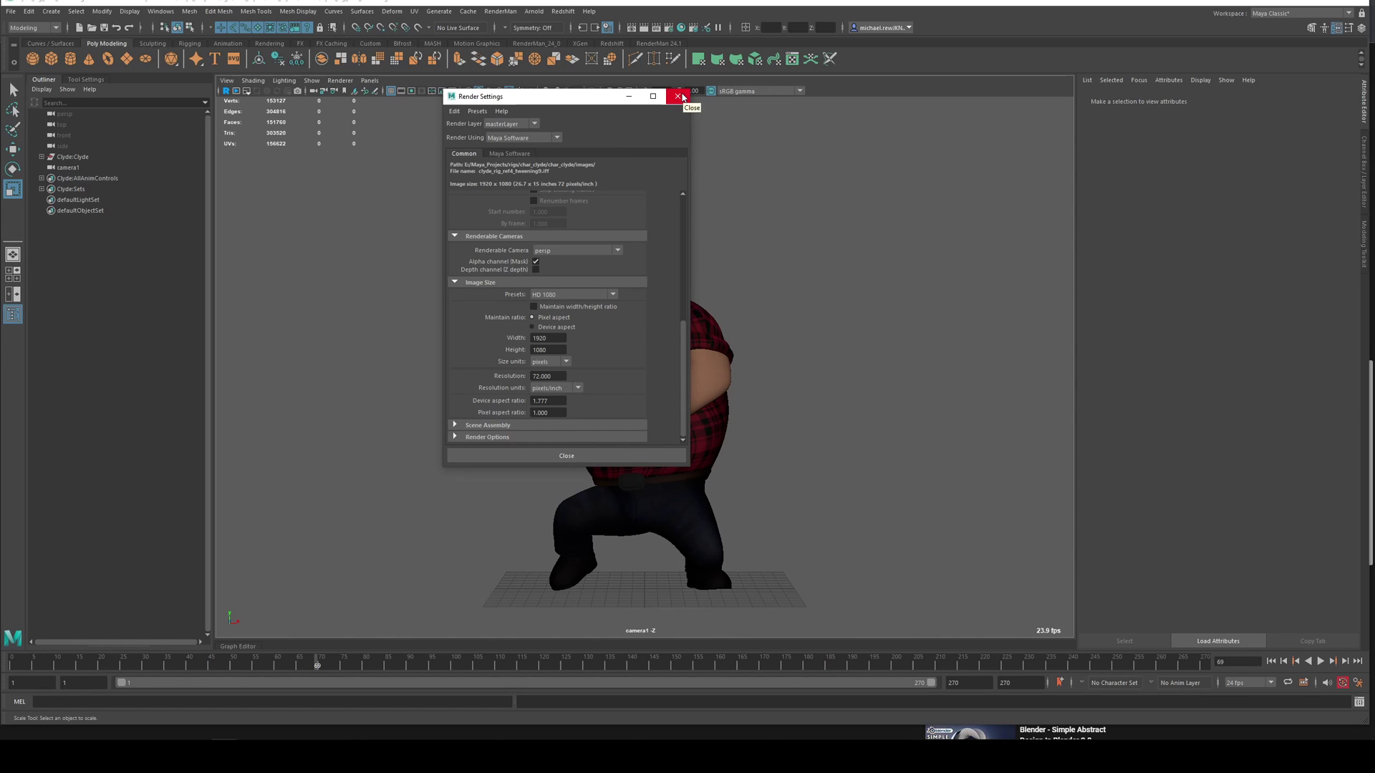
click(678, 95)
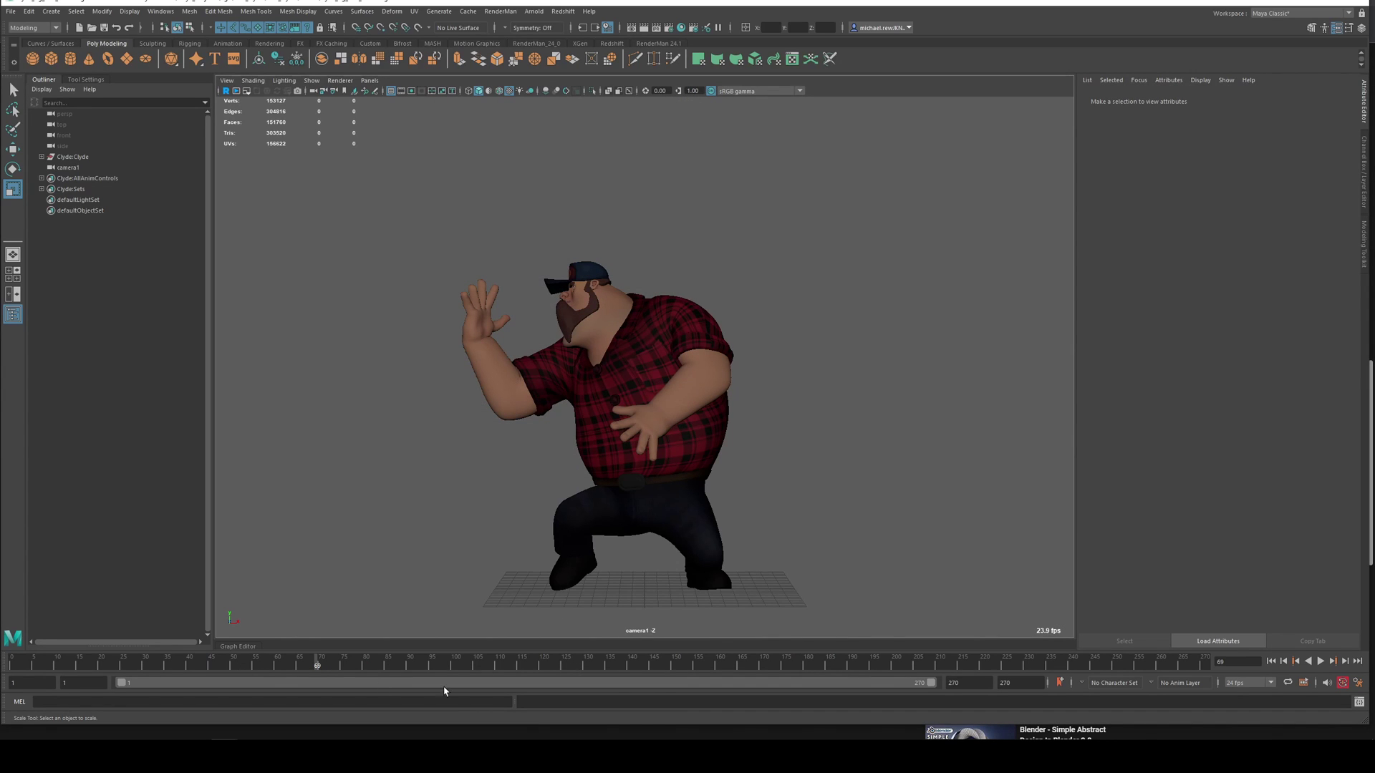
Open the Playblast options from the time slider and try the image format before returning to avi.
right_click(682, 663)
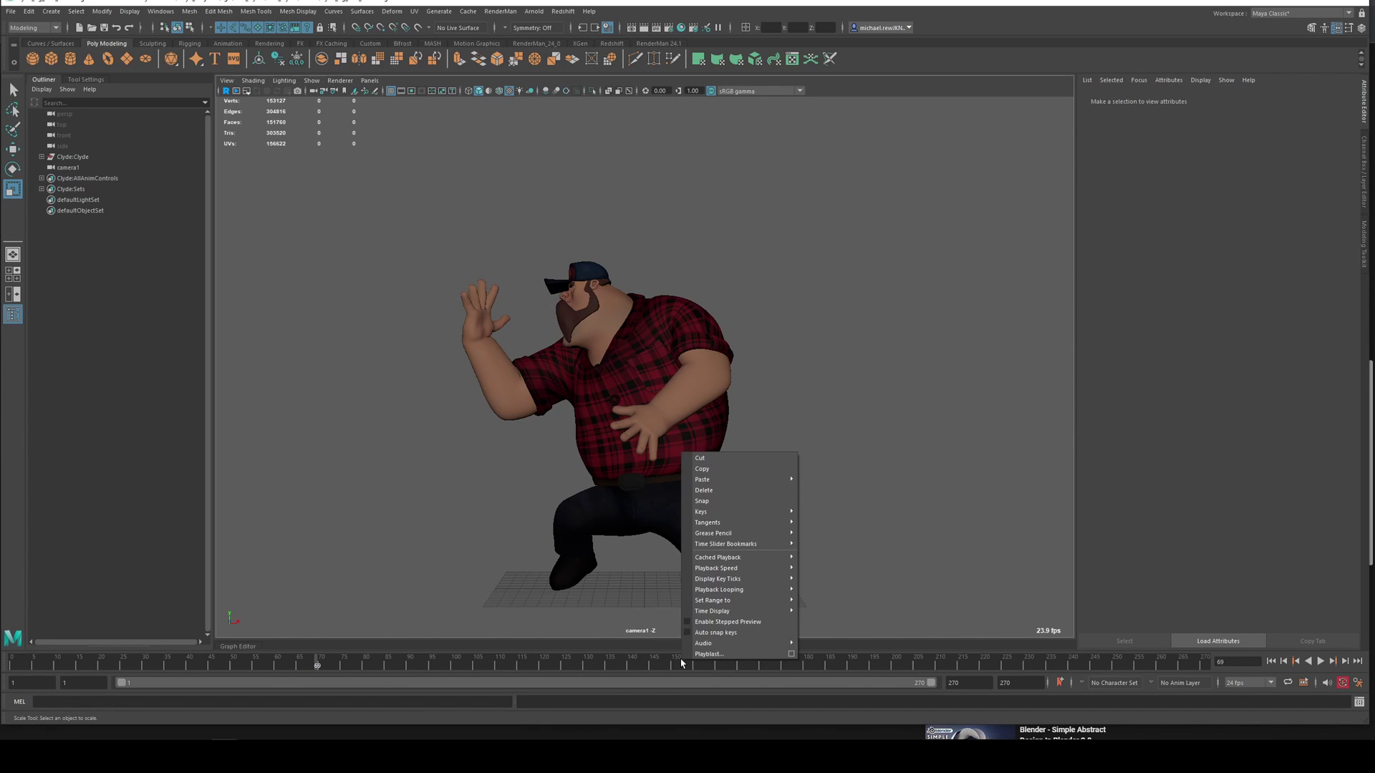
click(793, 654)
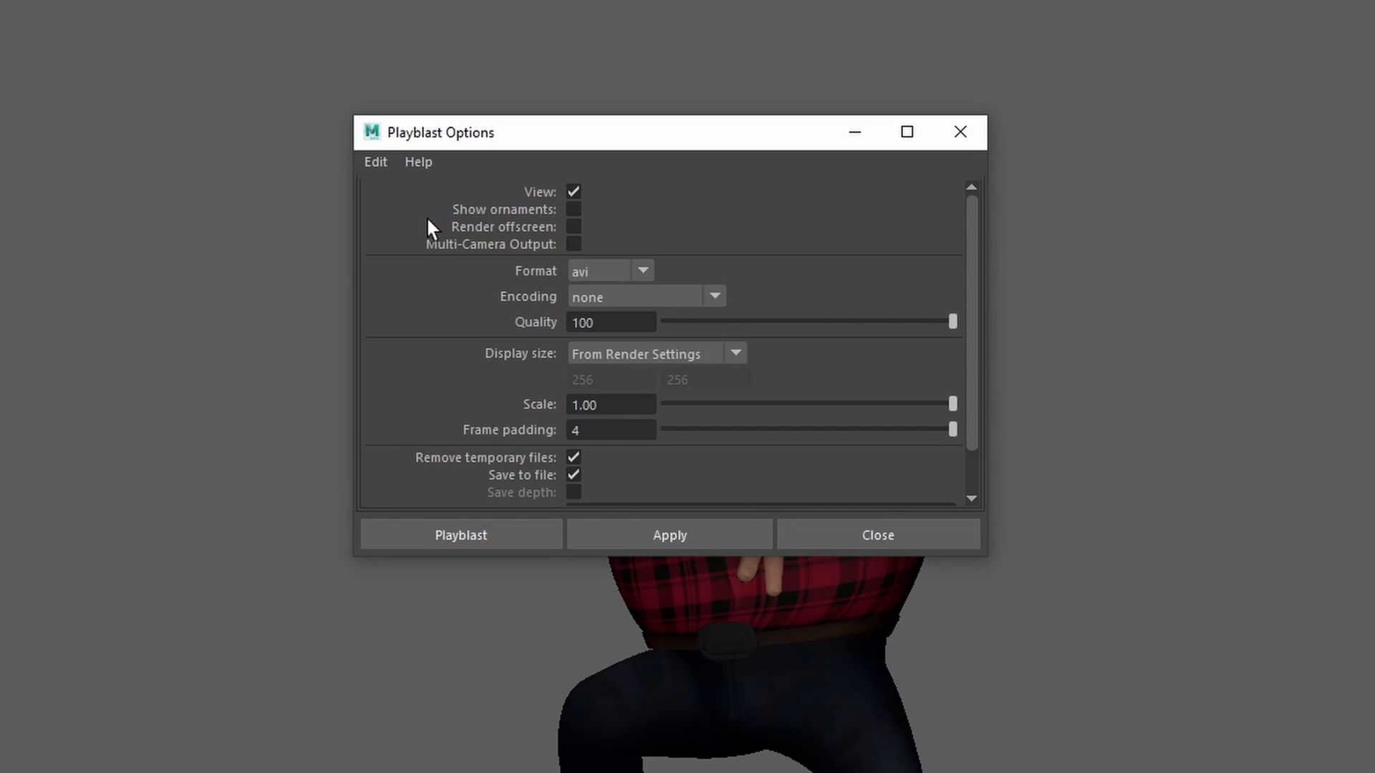
click(587, 272)
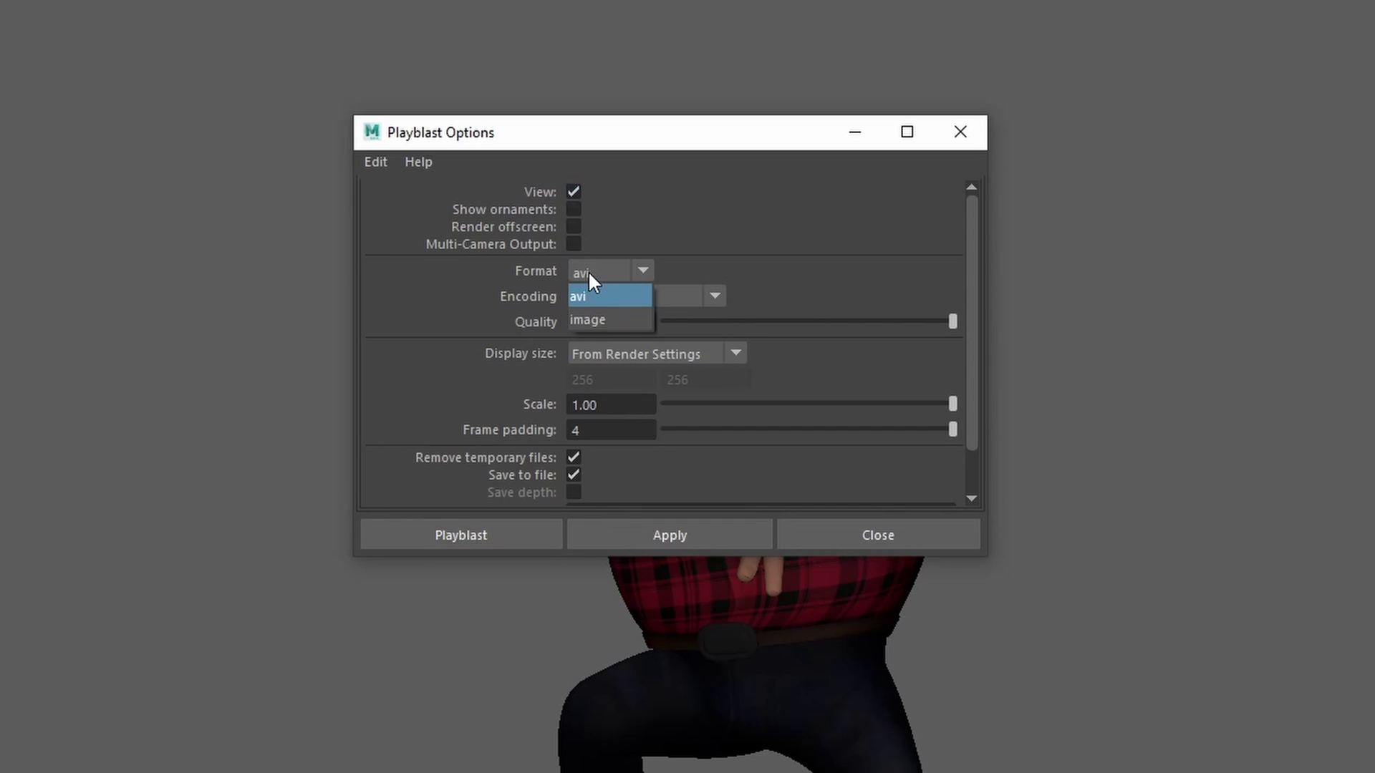
click(604, 318)
click(606, 300)
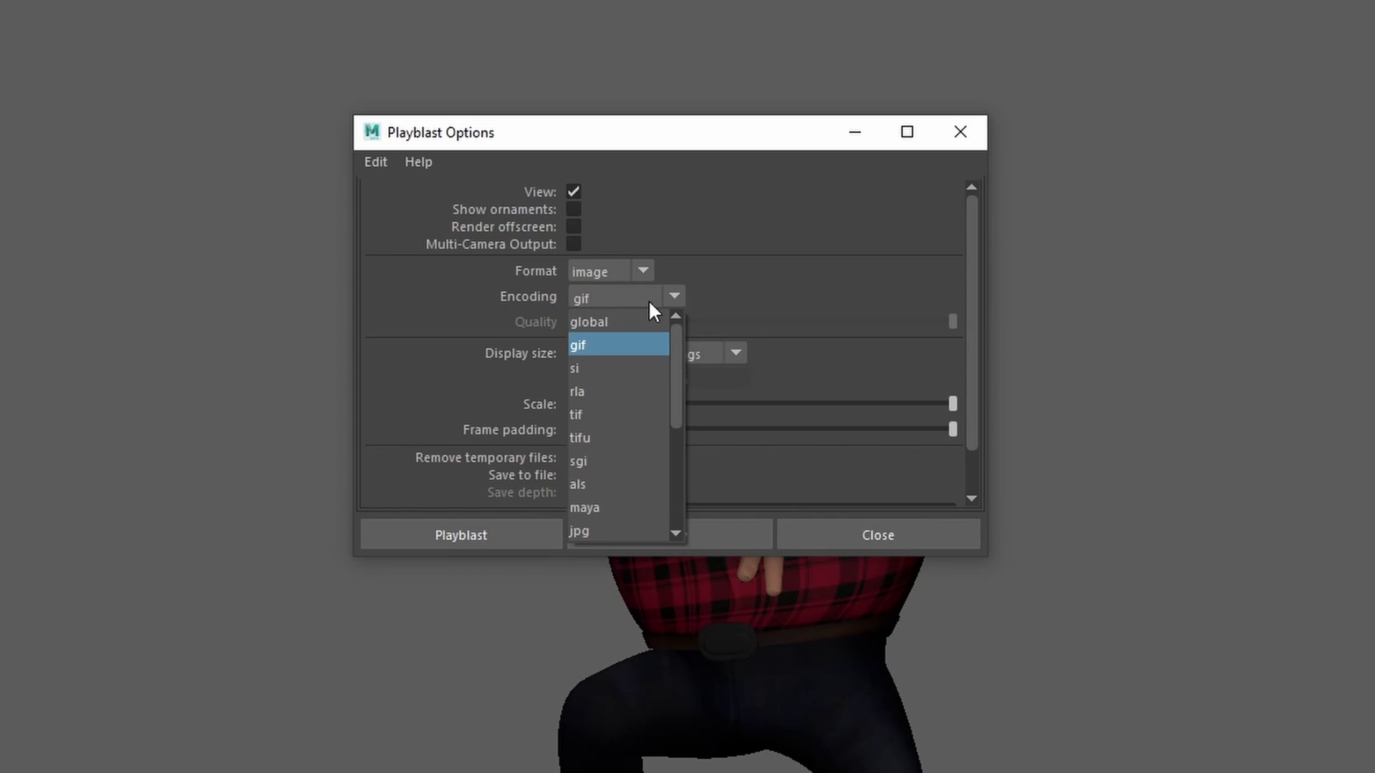
click(654, 272)
click(632, 269)
click(617, 289)
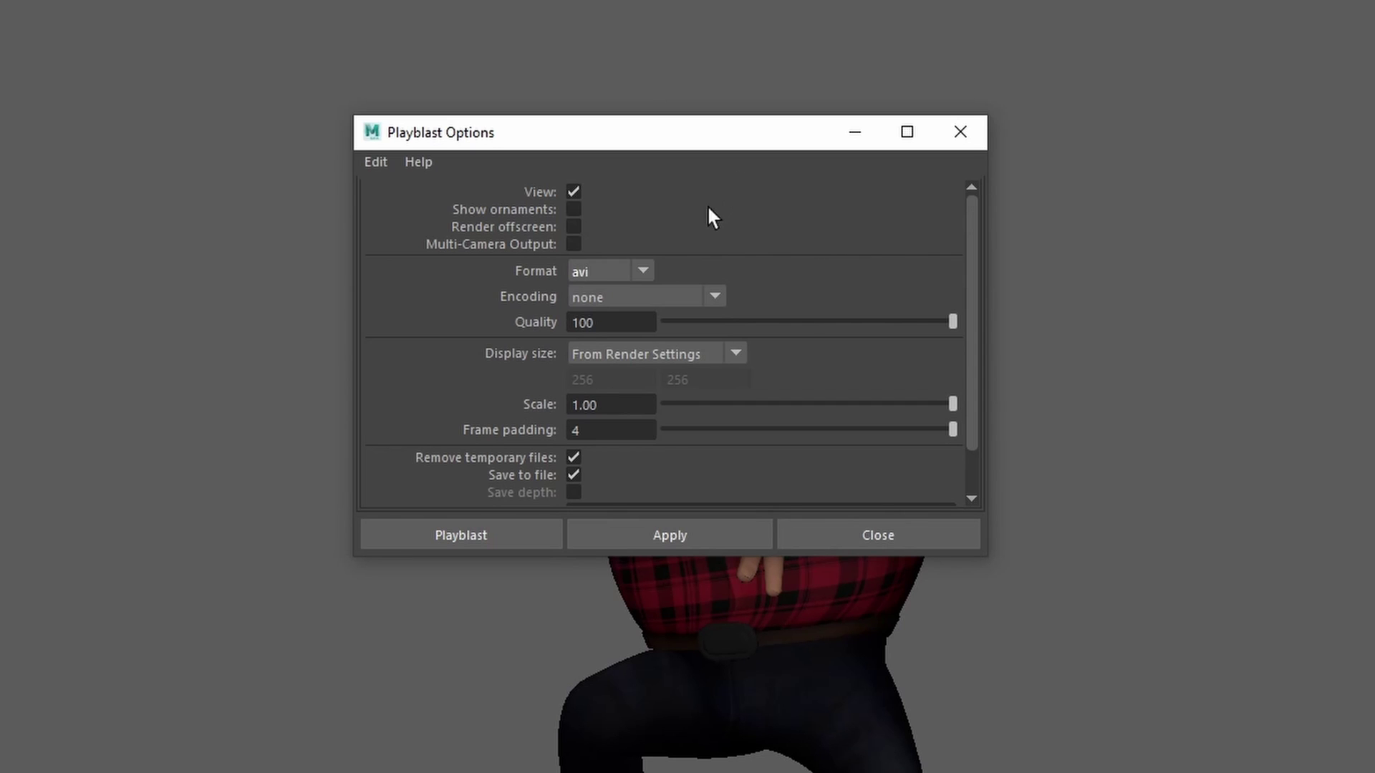
Settle the playblast on avi format with encoding none and quality 100.
click(623, 272)
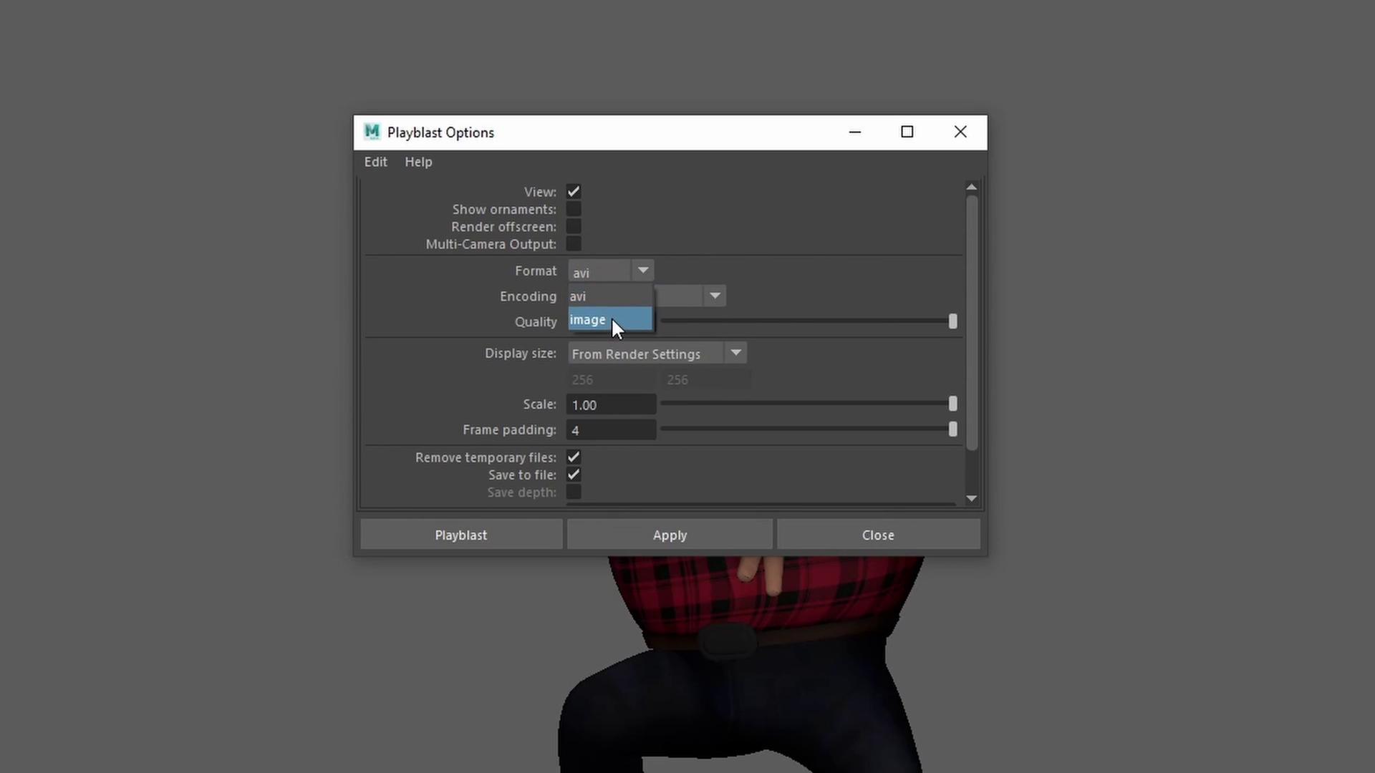
click(612, 319)
click(620, 273)
click(621, 295)
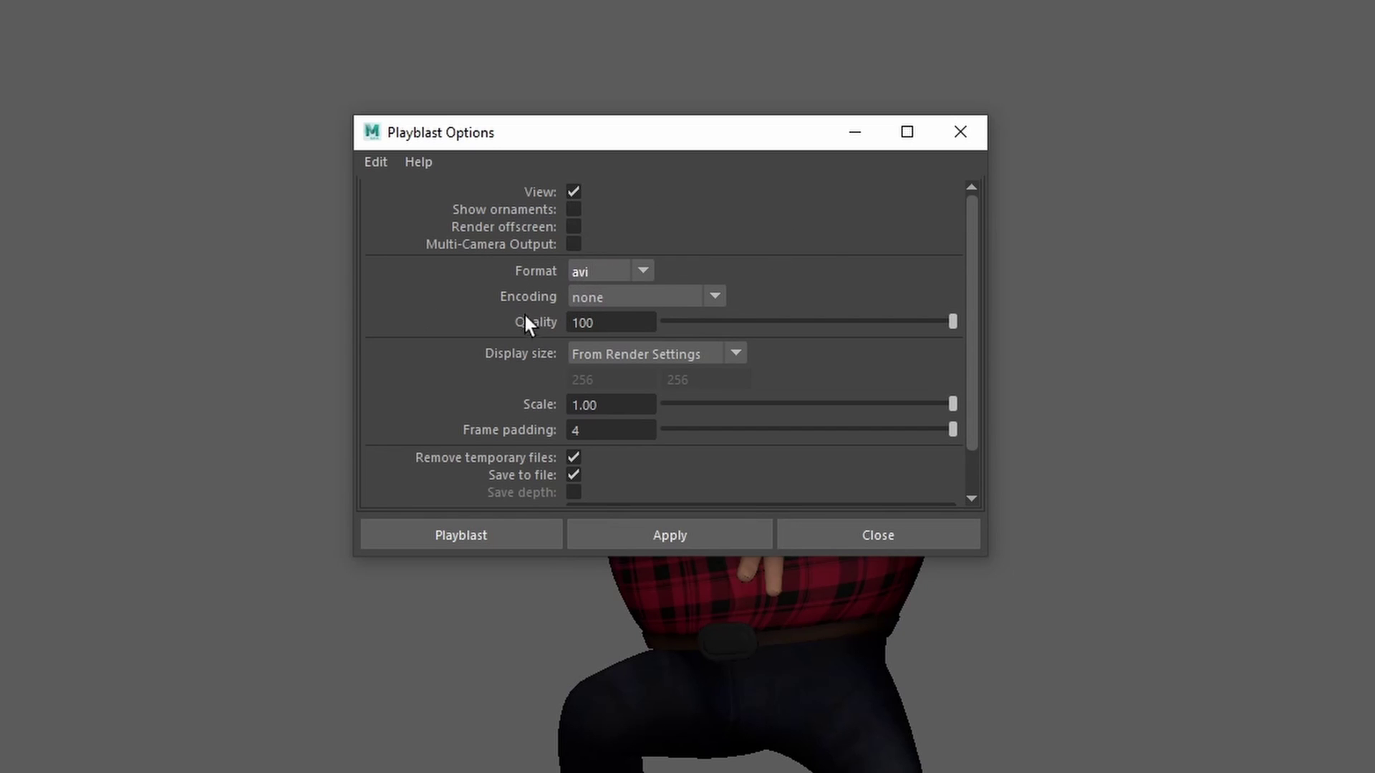
click(613, 299)
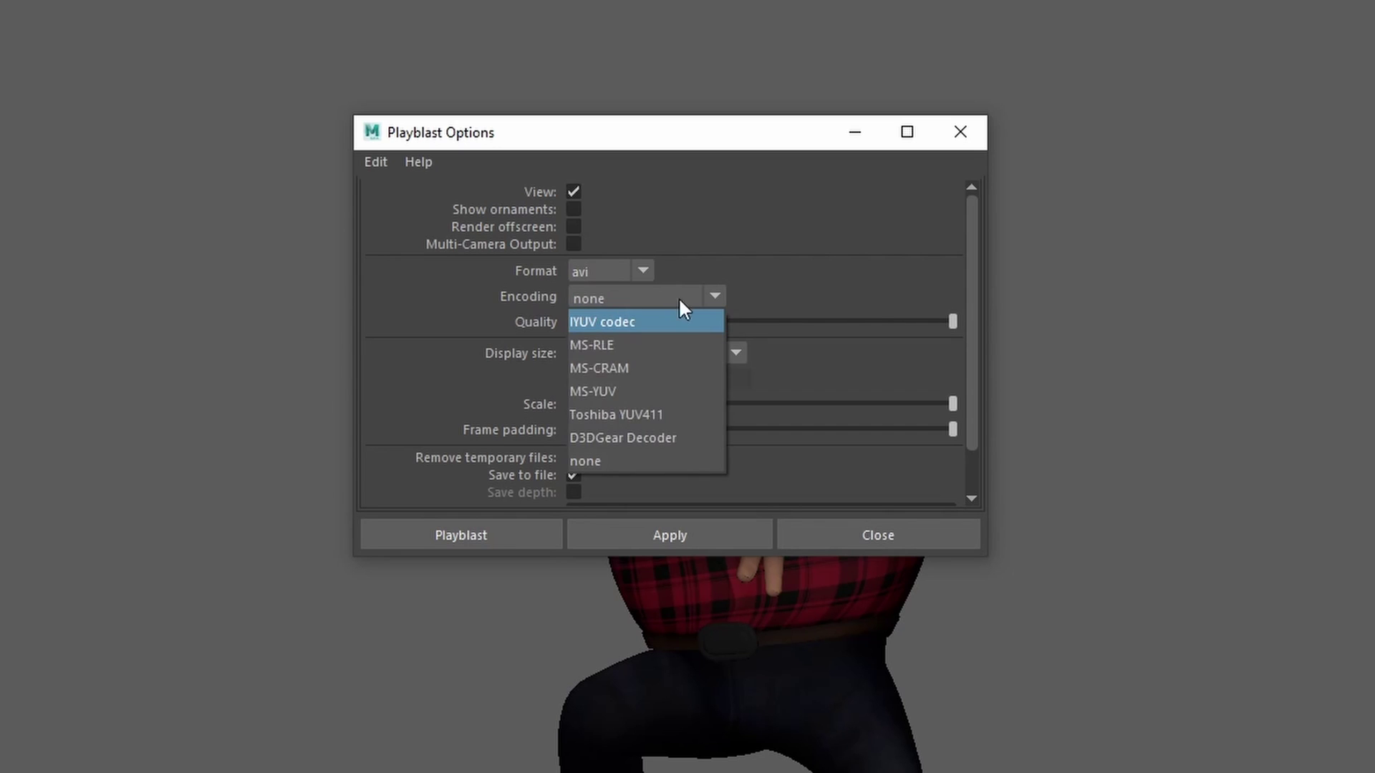
click(677, 296)
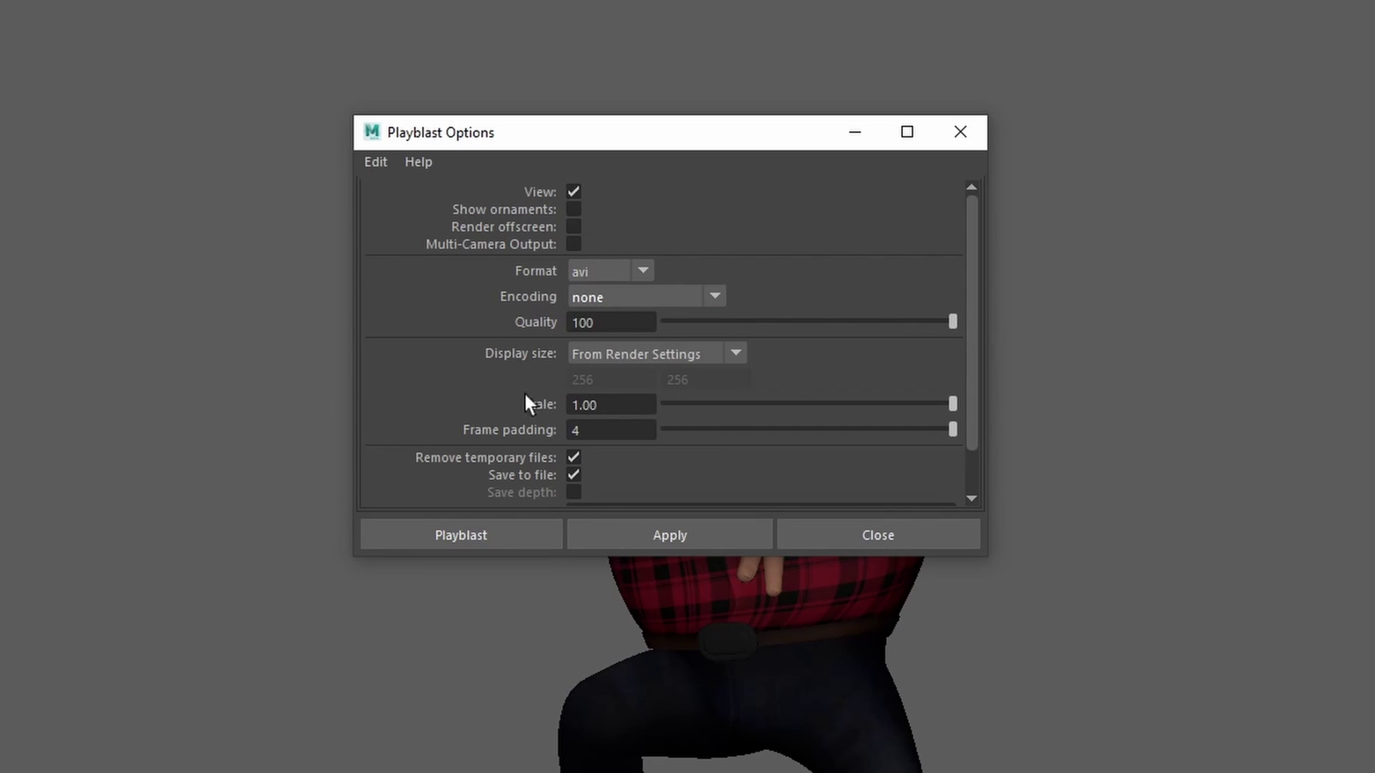
scroll(447, 378, down, 2)
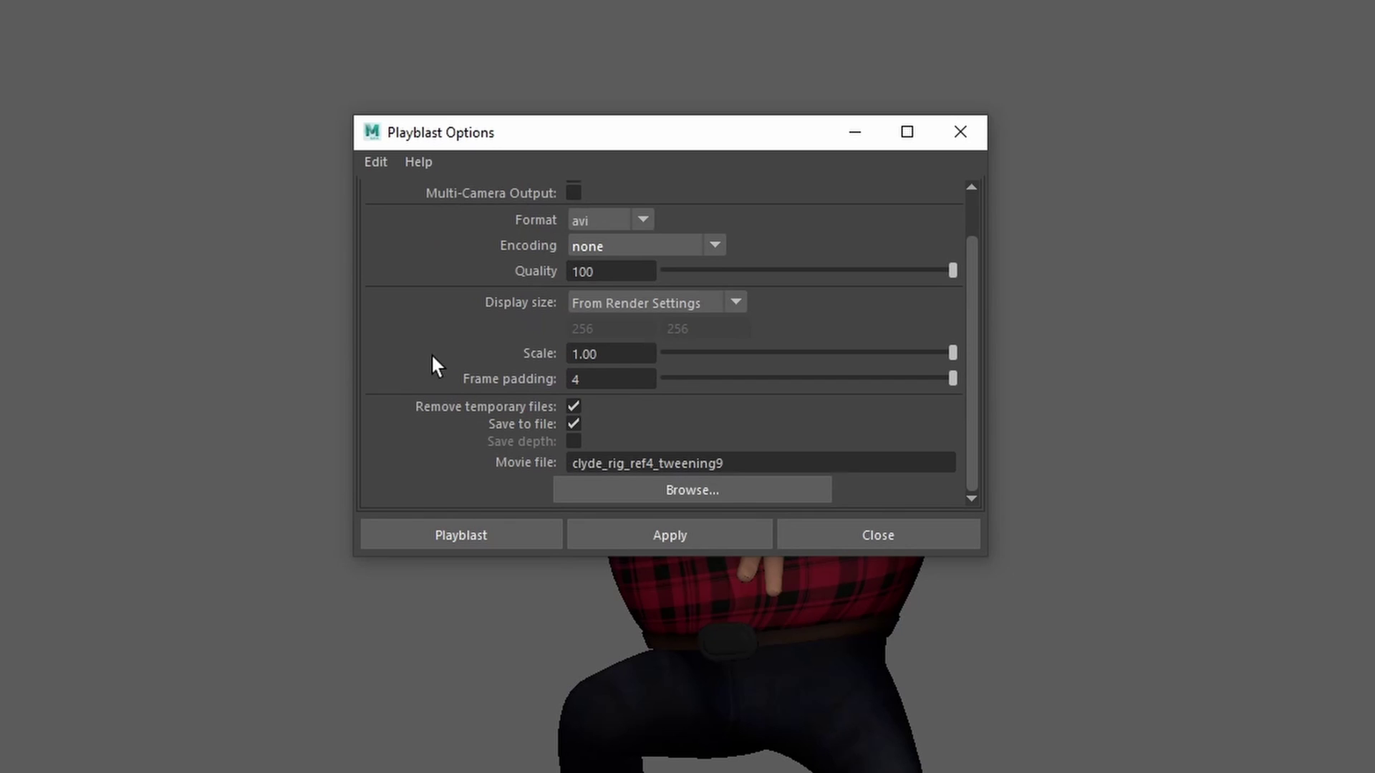
Replace the playblast movie file name with clyde_rig_anim_final.
click(601, 379)
drag(578, 464, 804, 467)
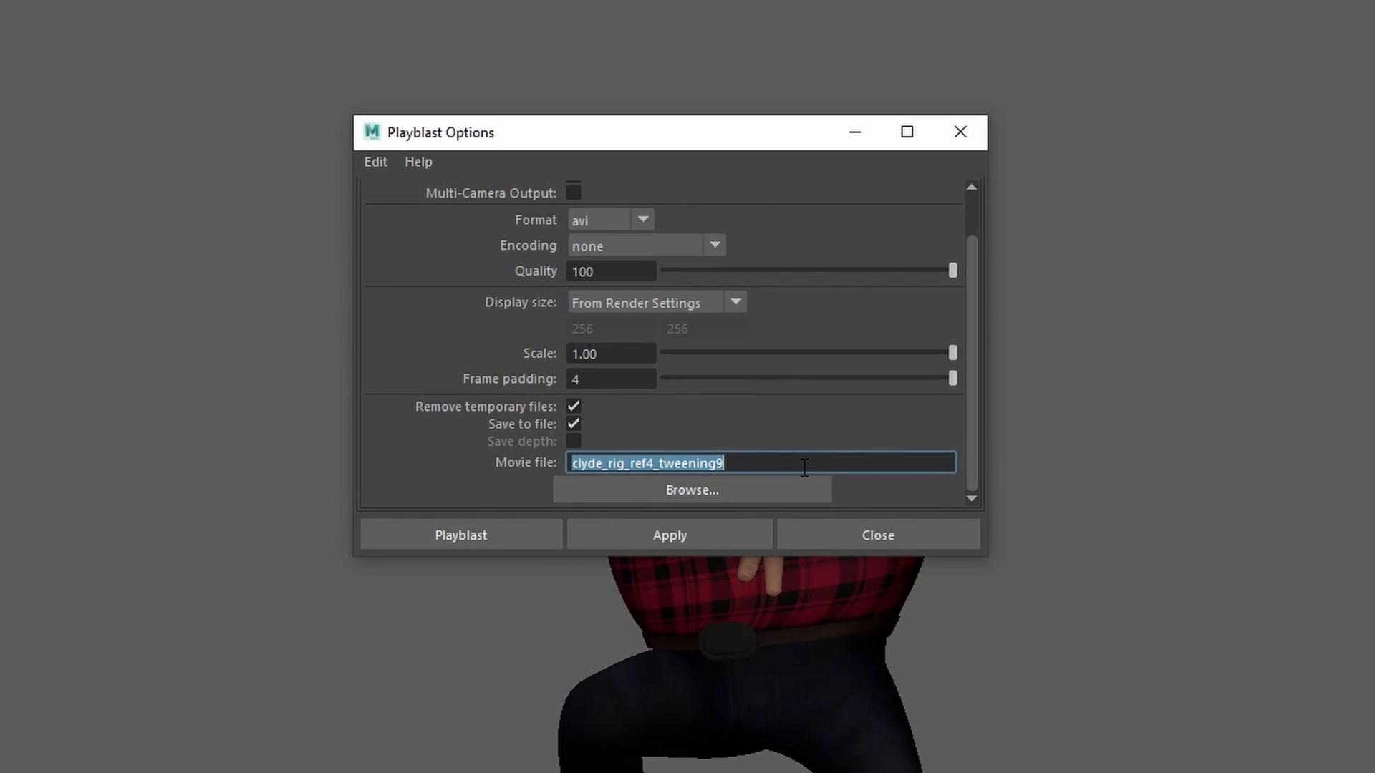
text(clyde_rig)
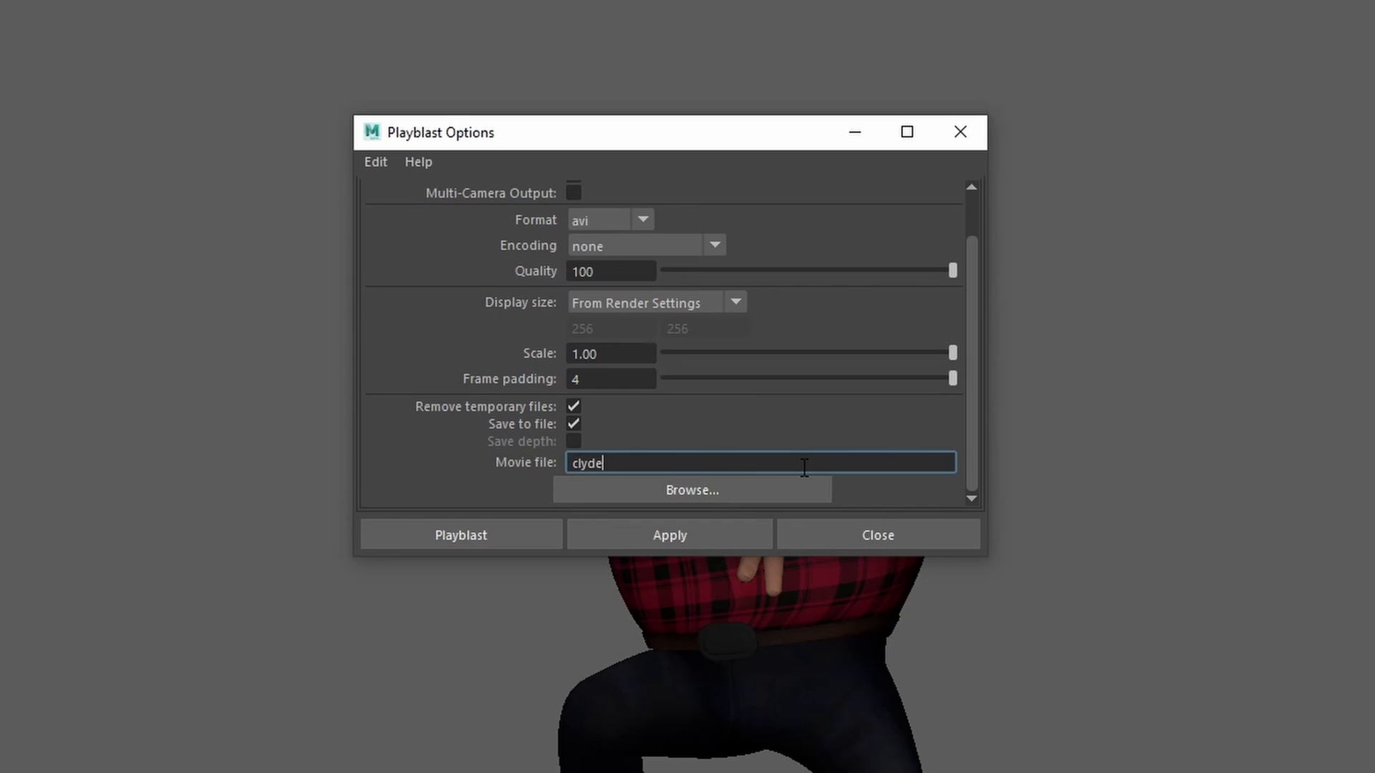
text(_anim_final1)
Point the movie file to the char_clyde movies folder and name it clyde_anim1.
click(789, 490)
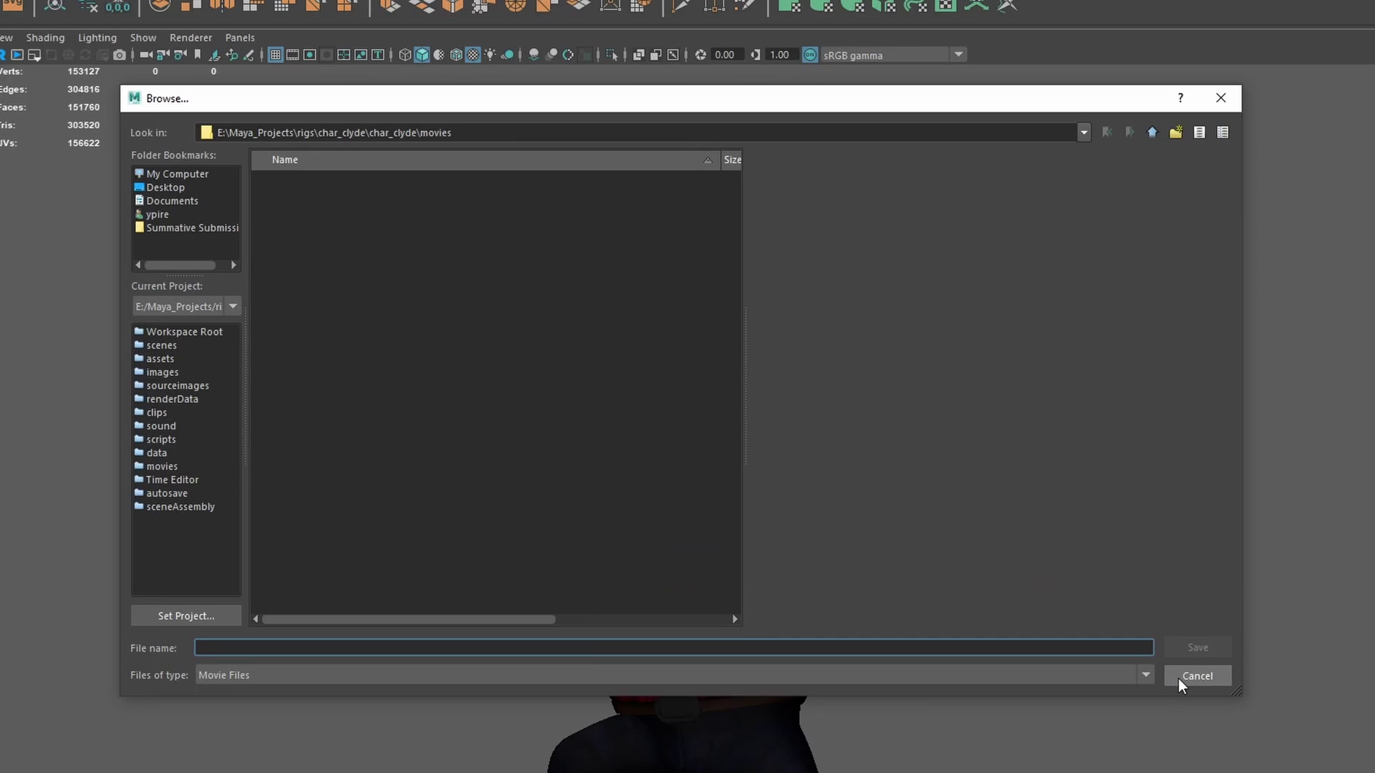
text(name)
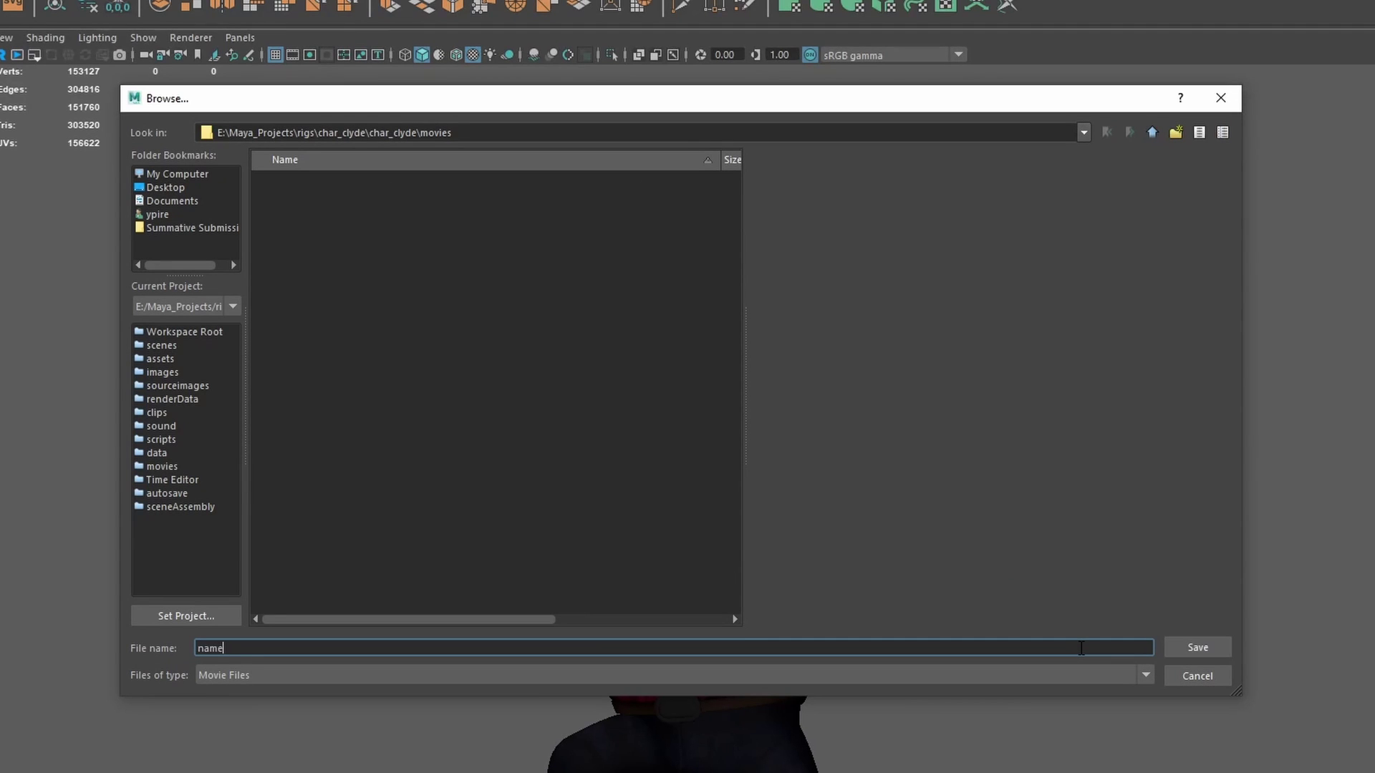
click(1197, 647)
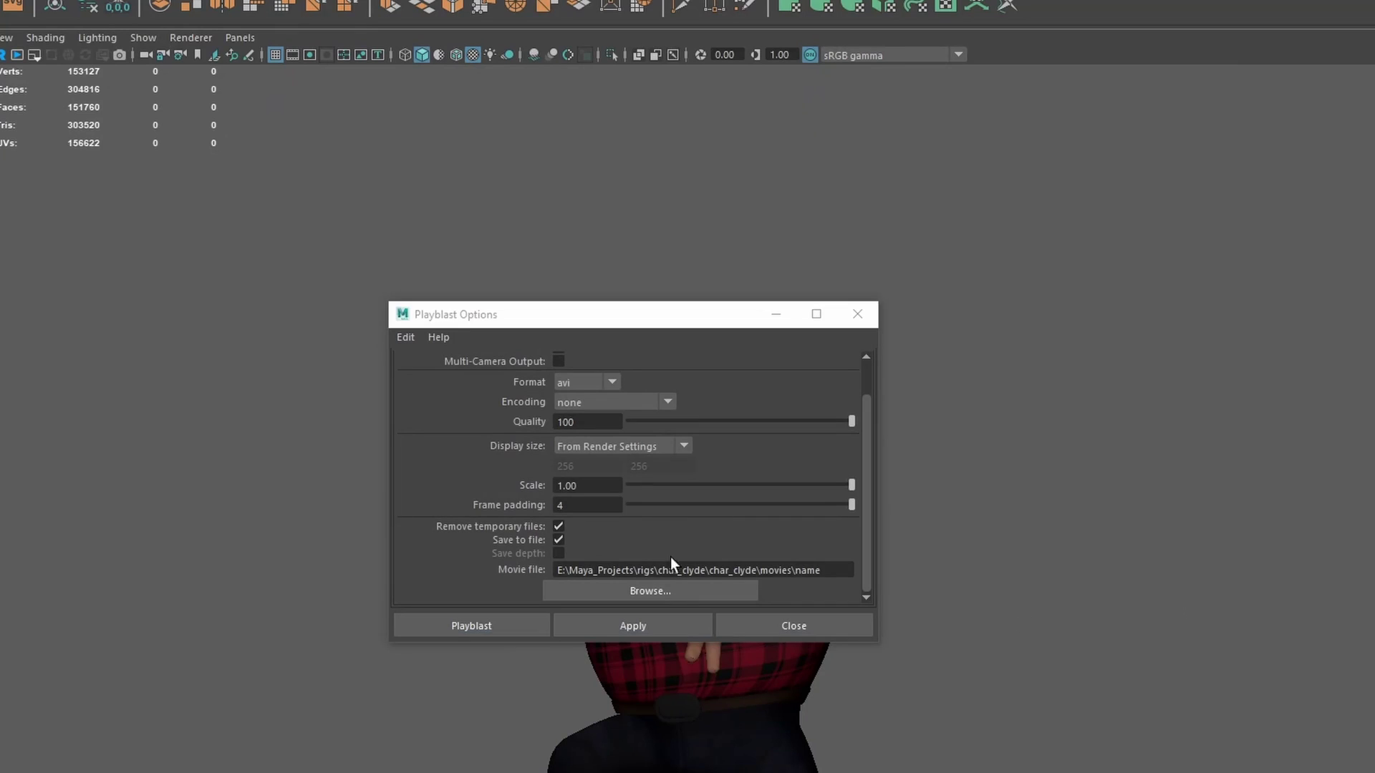
click(831, 575)
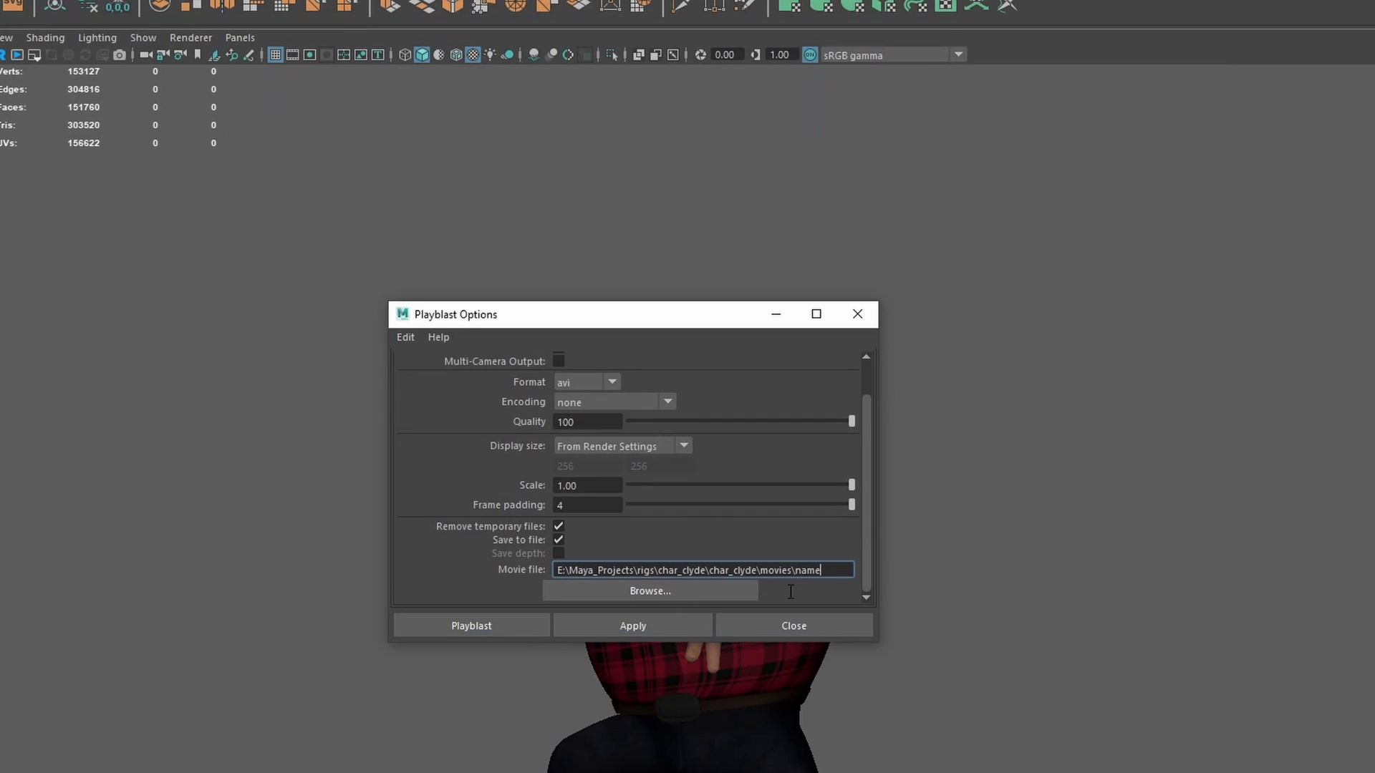
drag(832, 574, 796, 575)
text(clyde_anim1)
Playblast clyde_anim1, watch it full screen in Films & TV, then close the player.
click(468, 624)
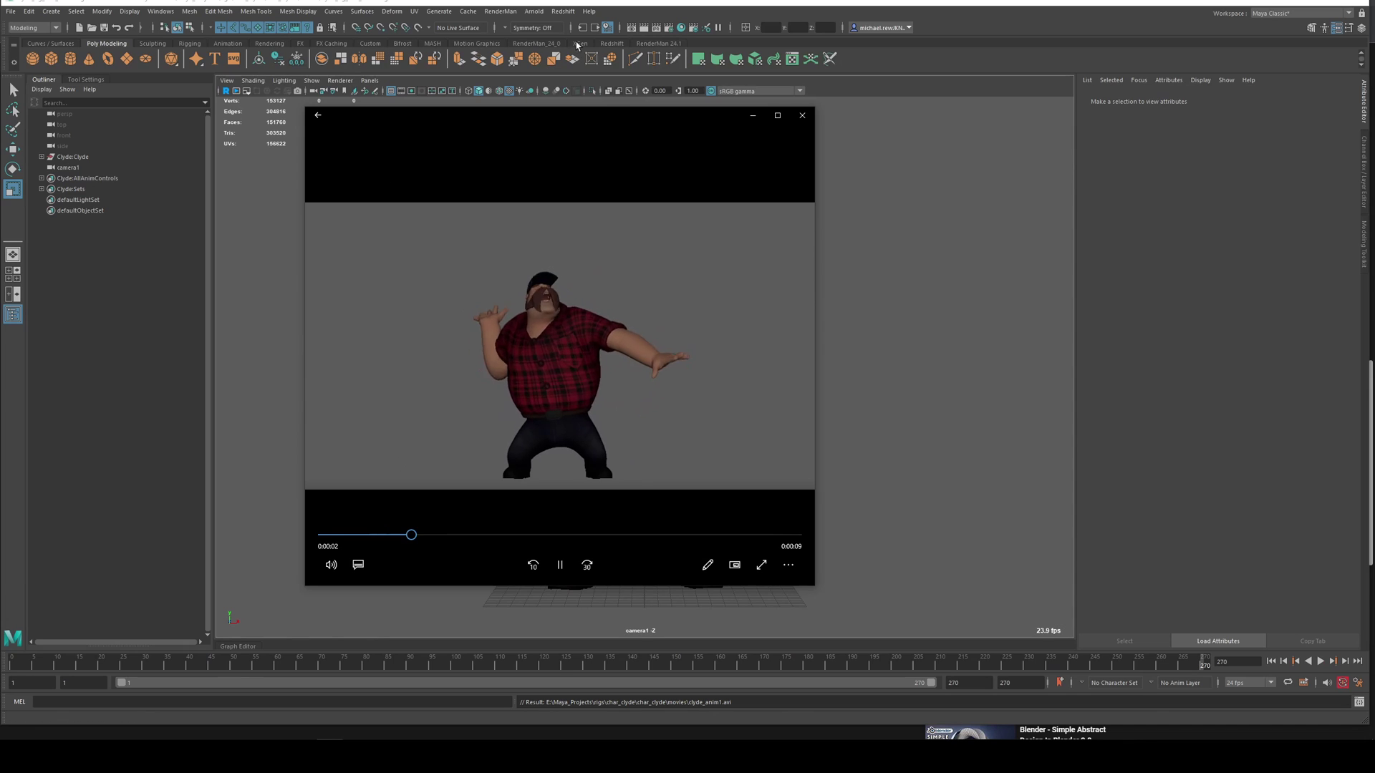
double_click(590, 113)
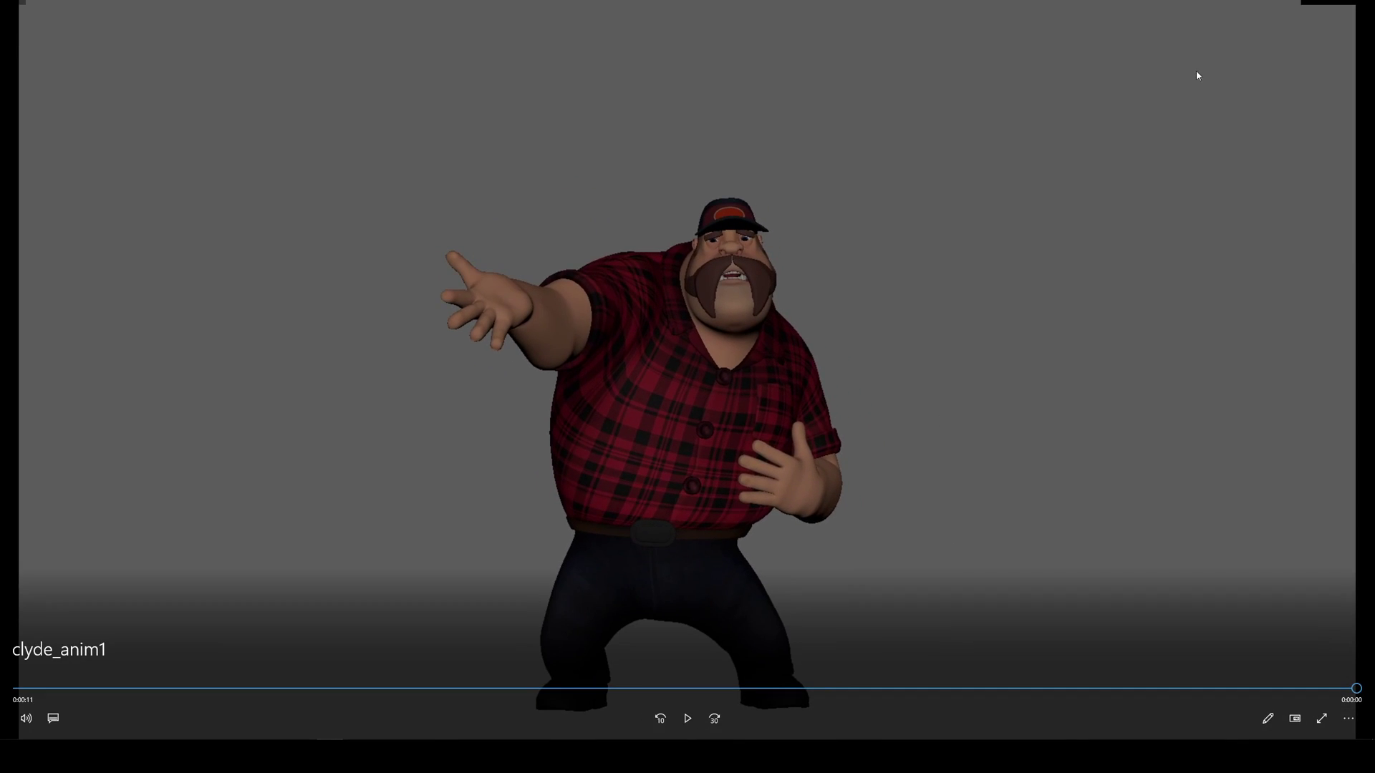
click(1364, 1)
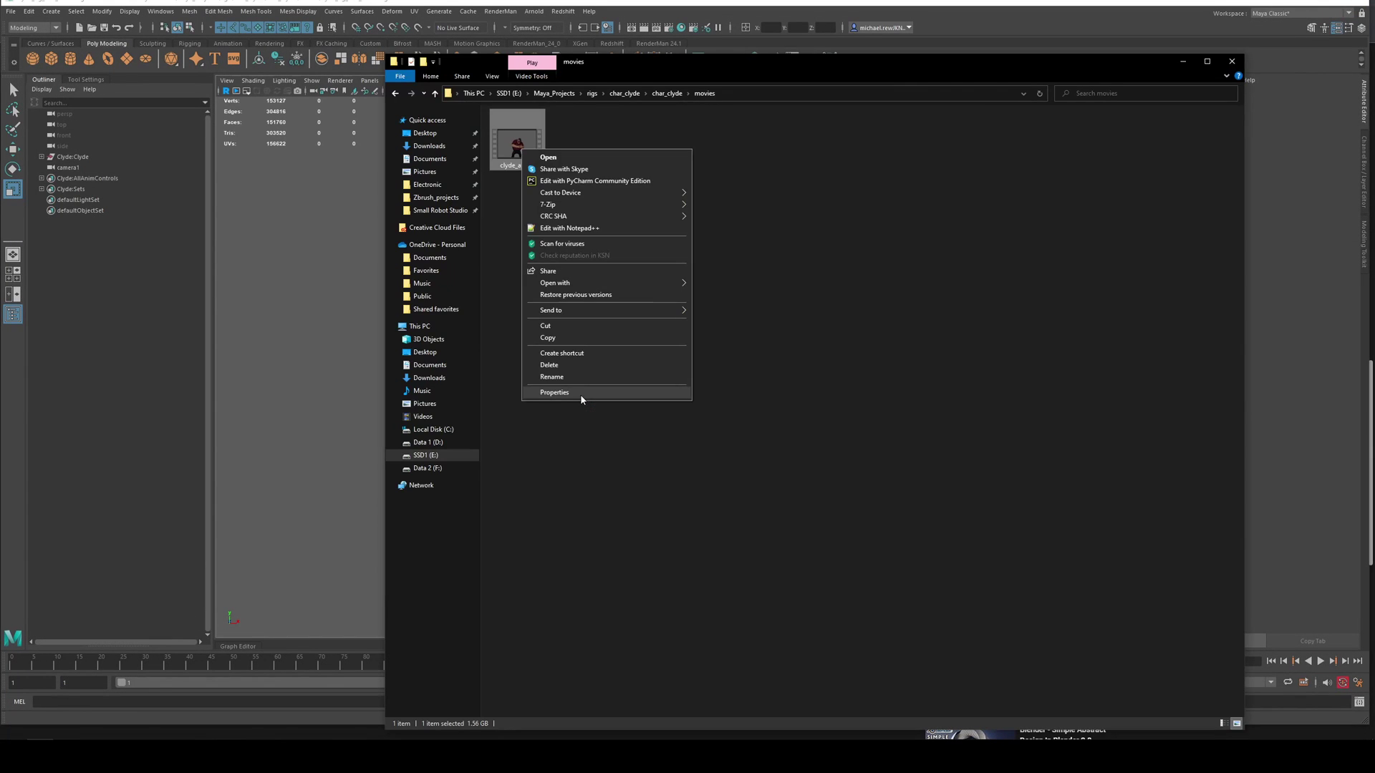
Confirm in its properties that clyde_anim1.avi is 1.56 GB, then close the movies folder.
click(580, 394)
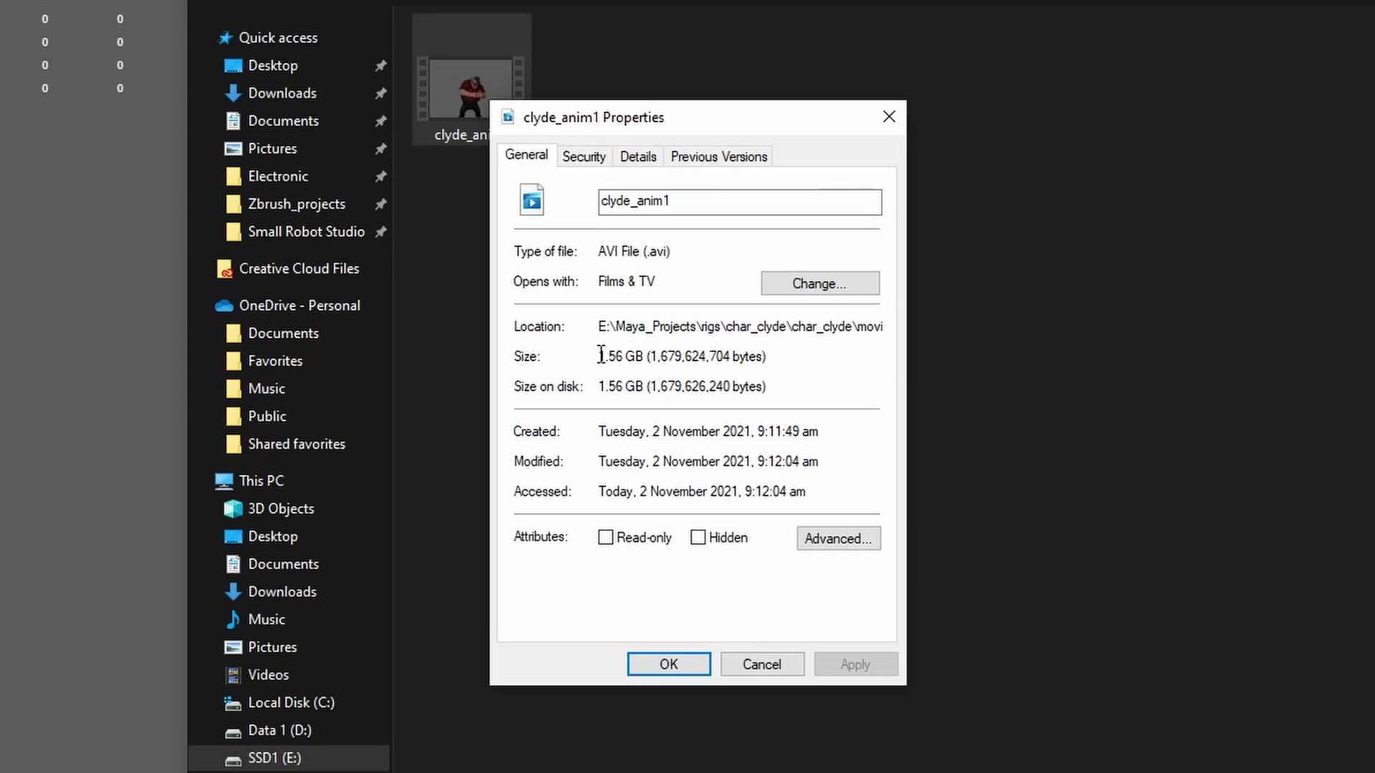
drag(599, 356, 657, 355)
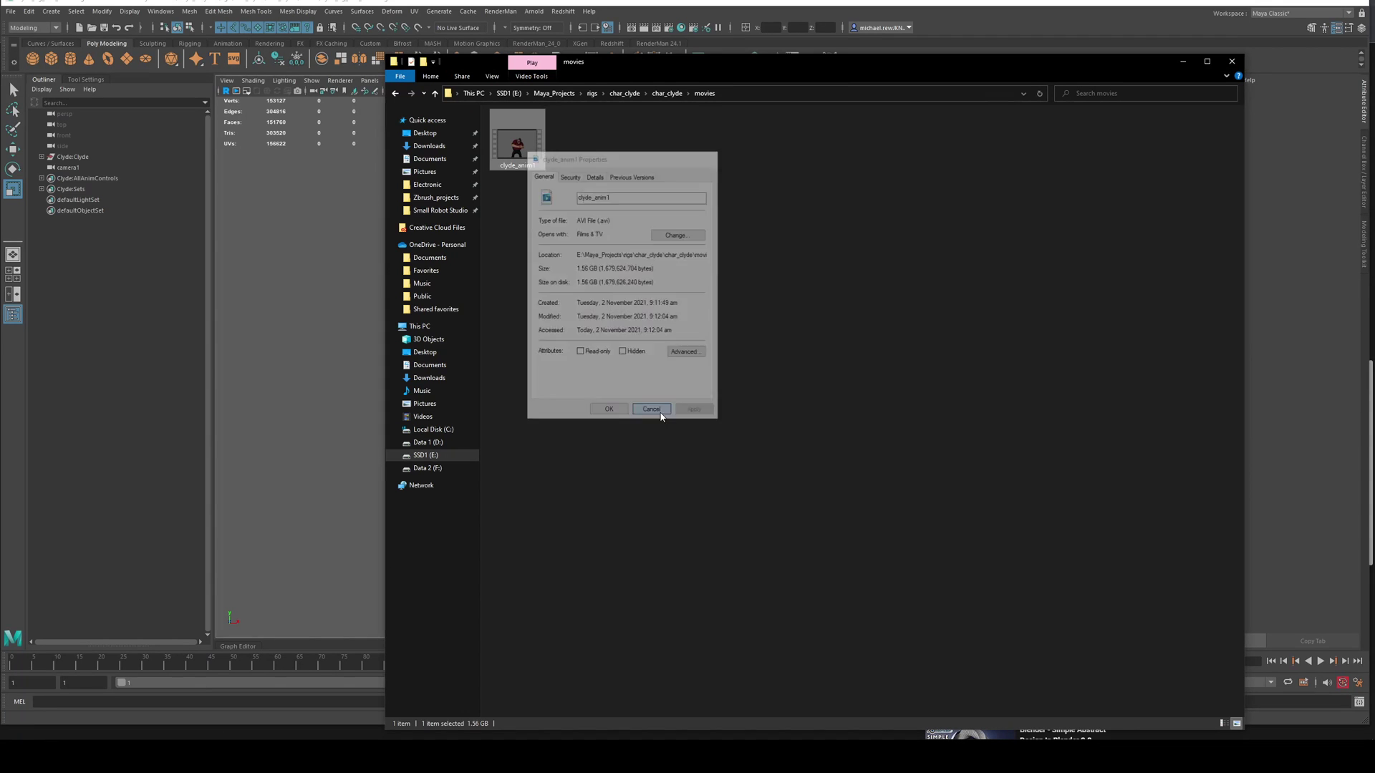
click(762, 665)
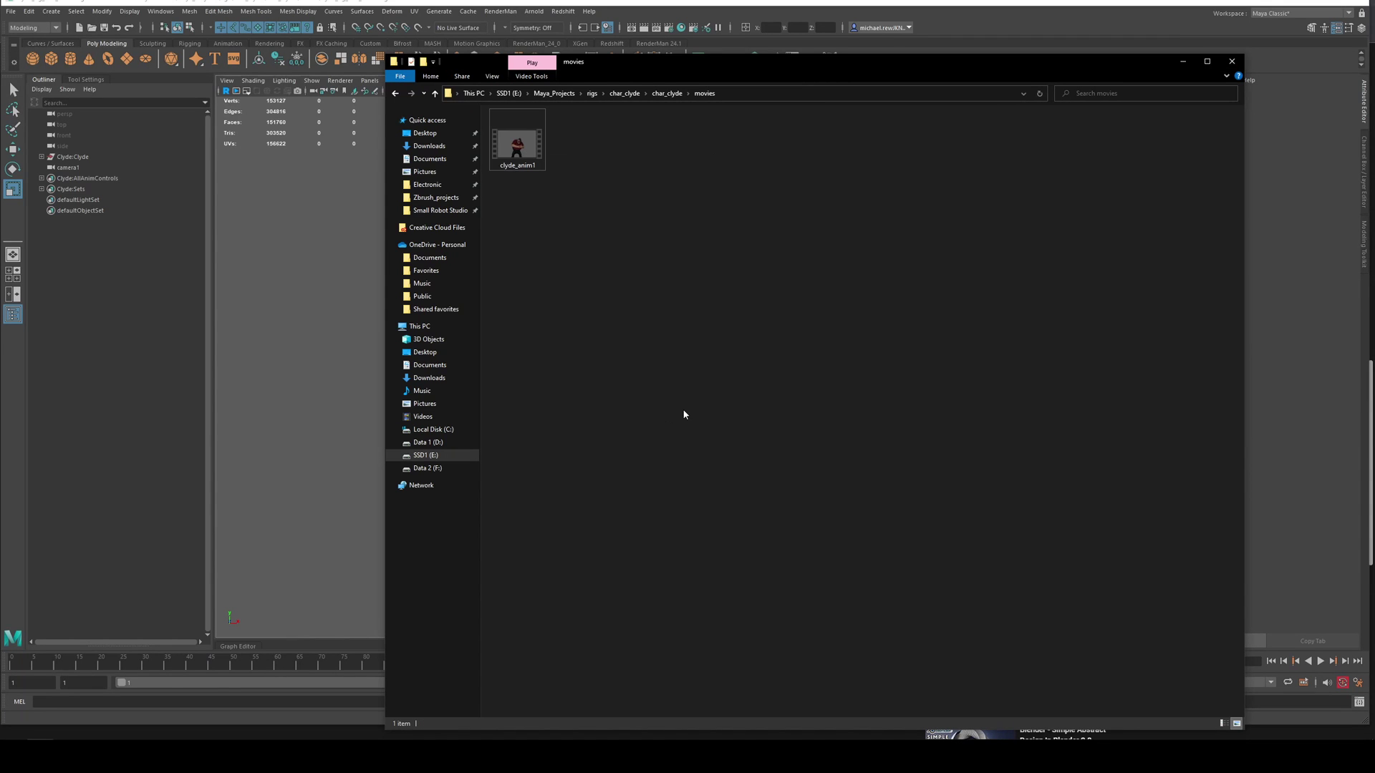
click(1231, 63)
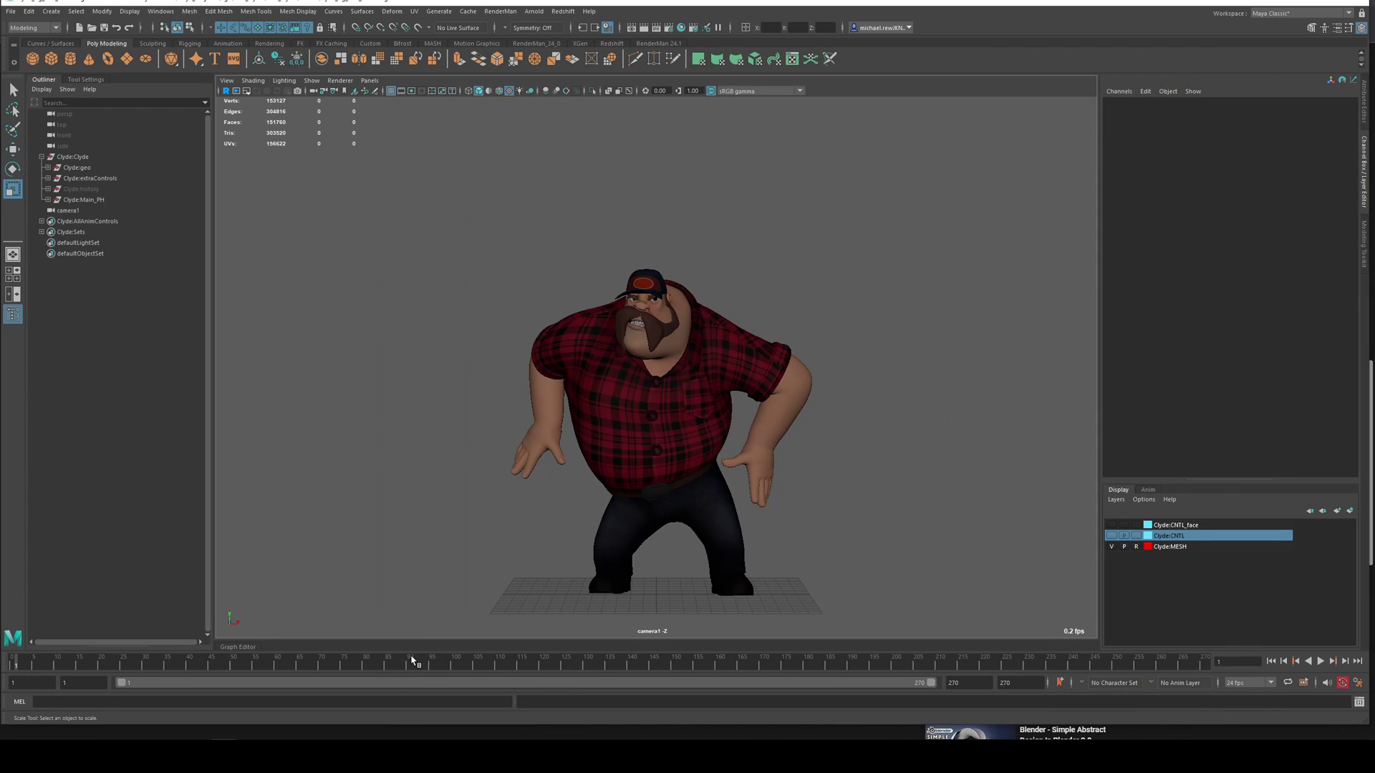
Playblast Clyde as a clyde_anim1 image sequence with Format image and jpg encoding.
right_click(422, 666)
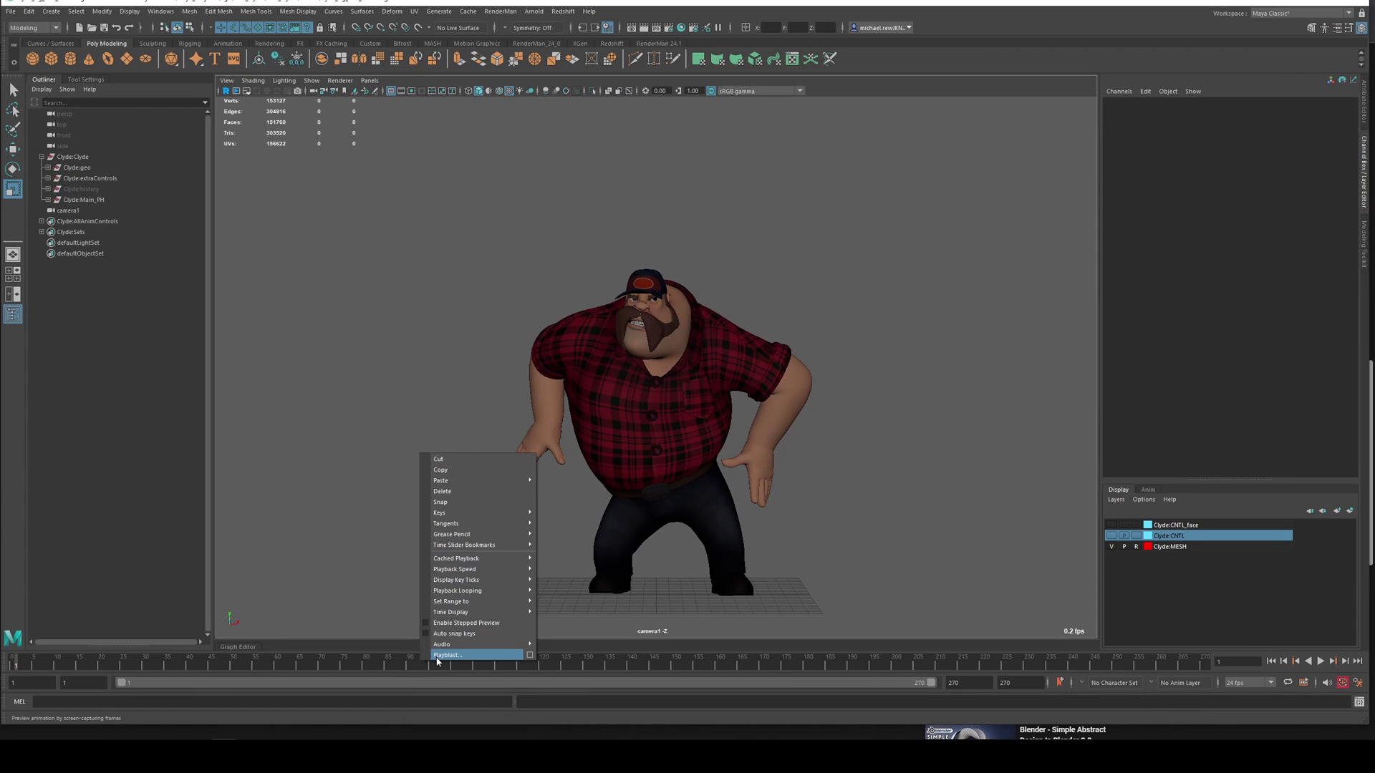
click(530, 655)
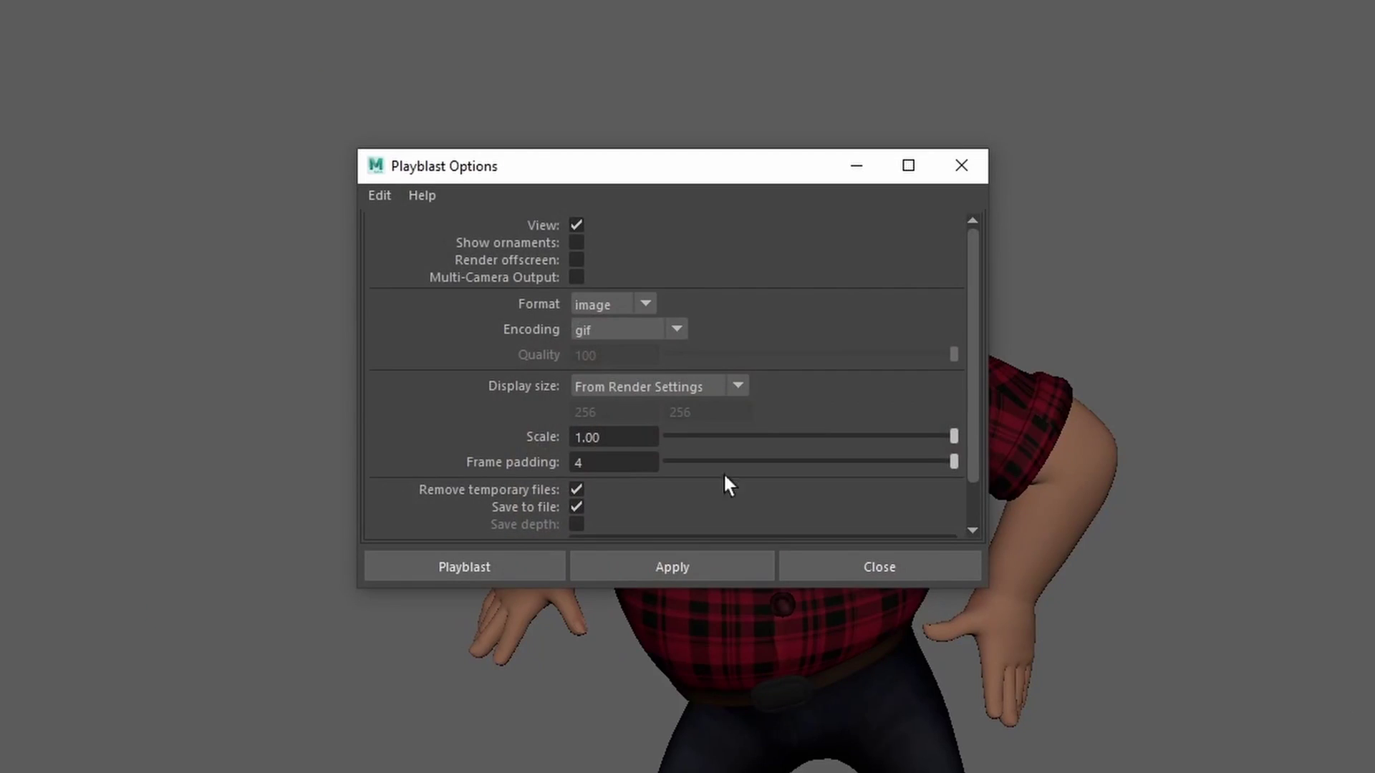
click(634, 302)
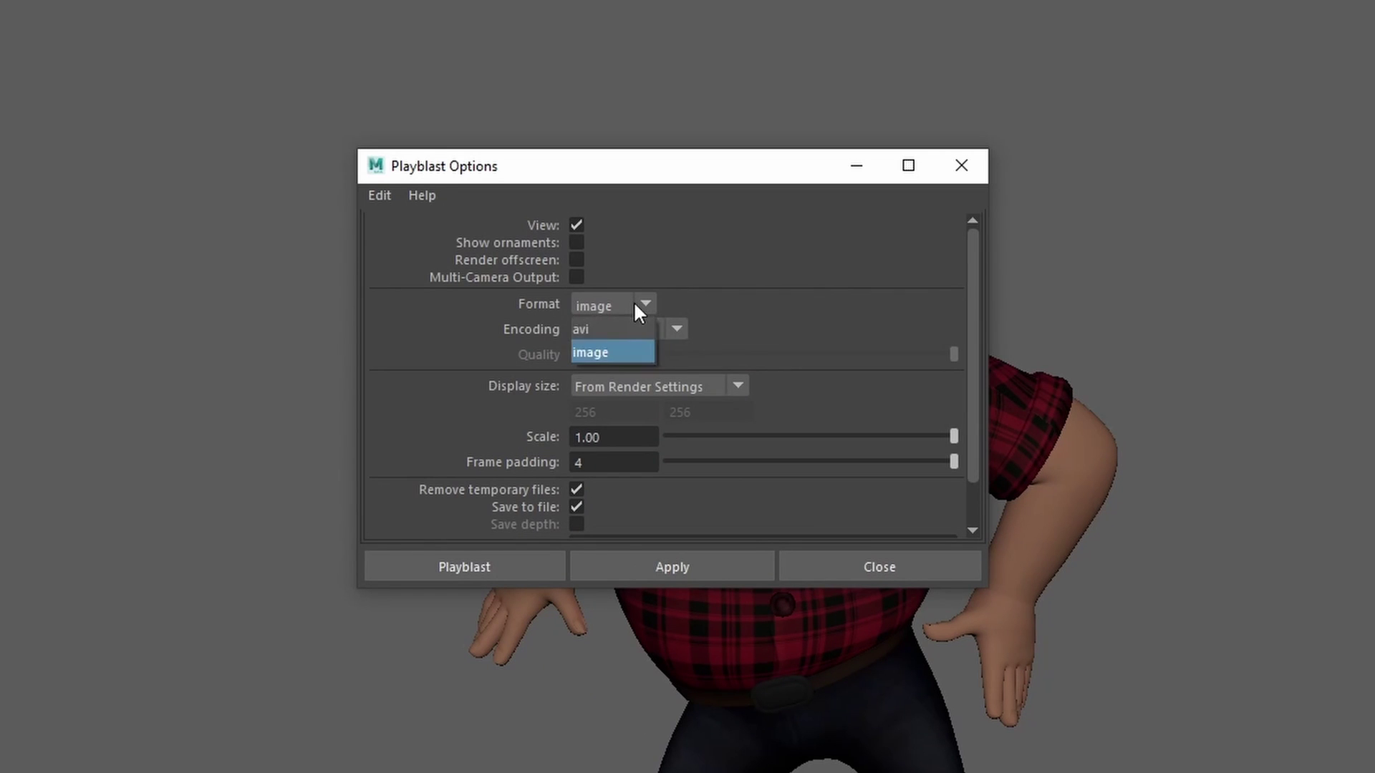
click(591, 348)
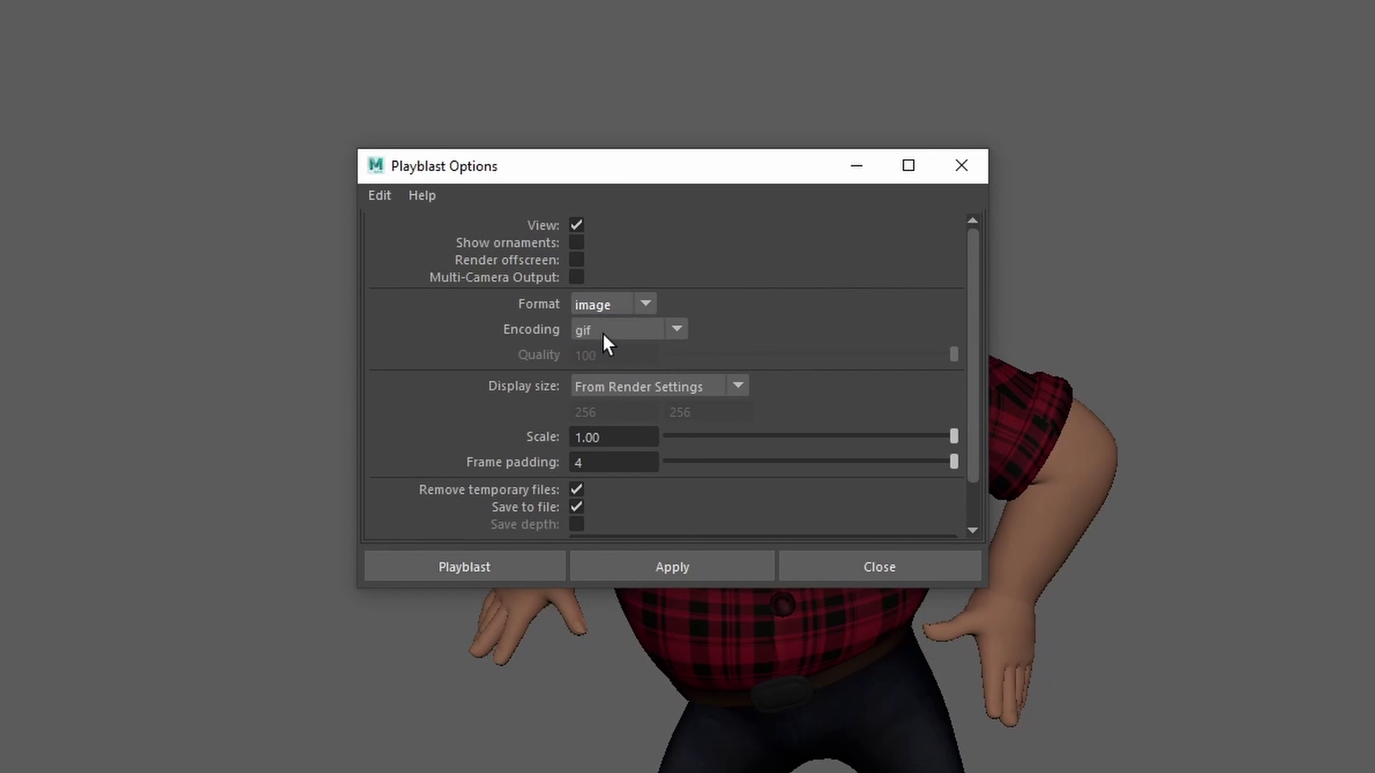
click(602, 333)
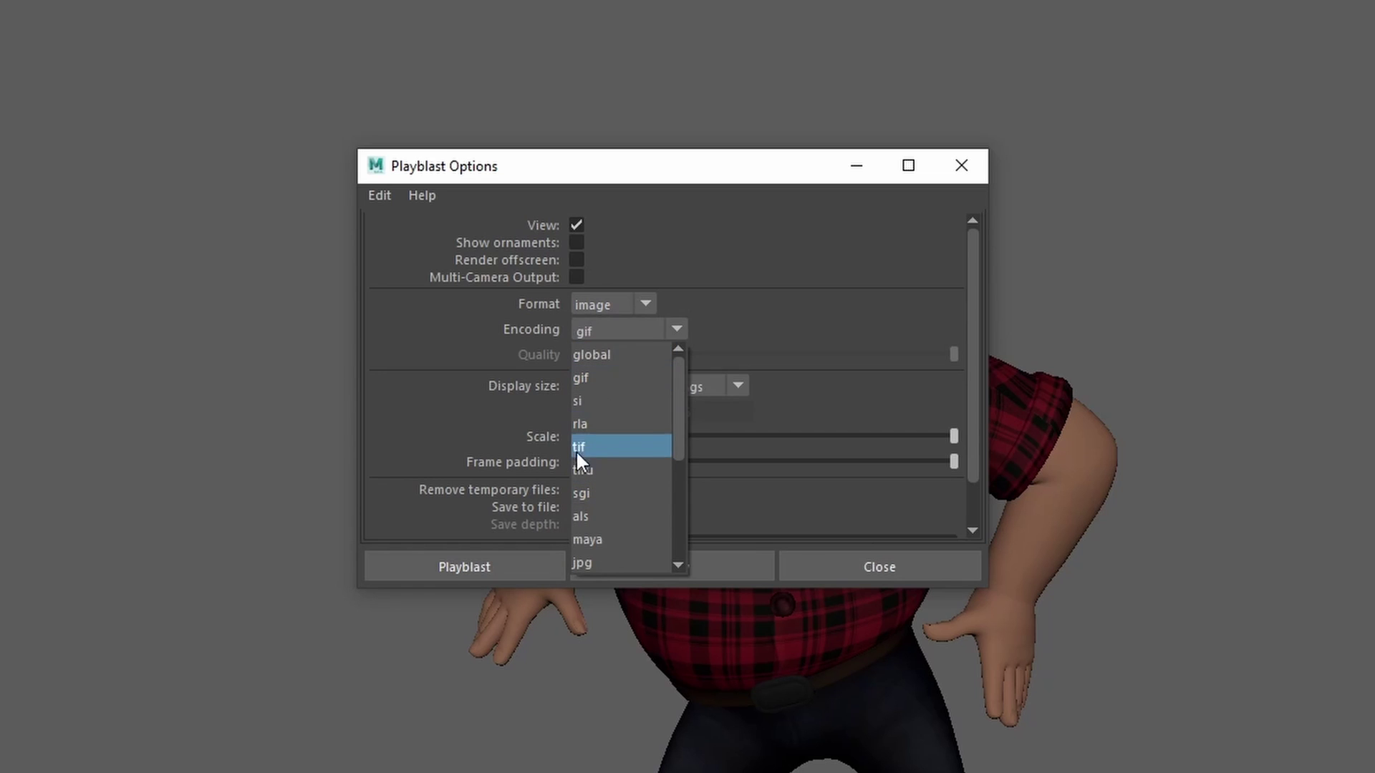
scroll(629, 494, down, 1)
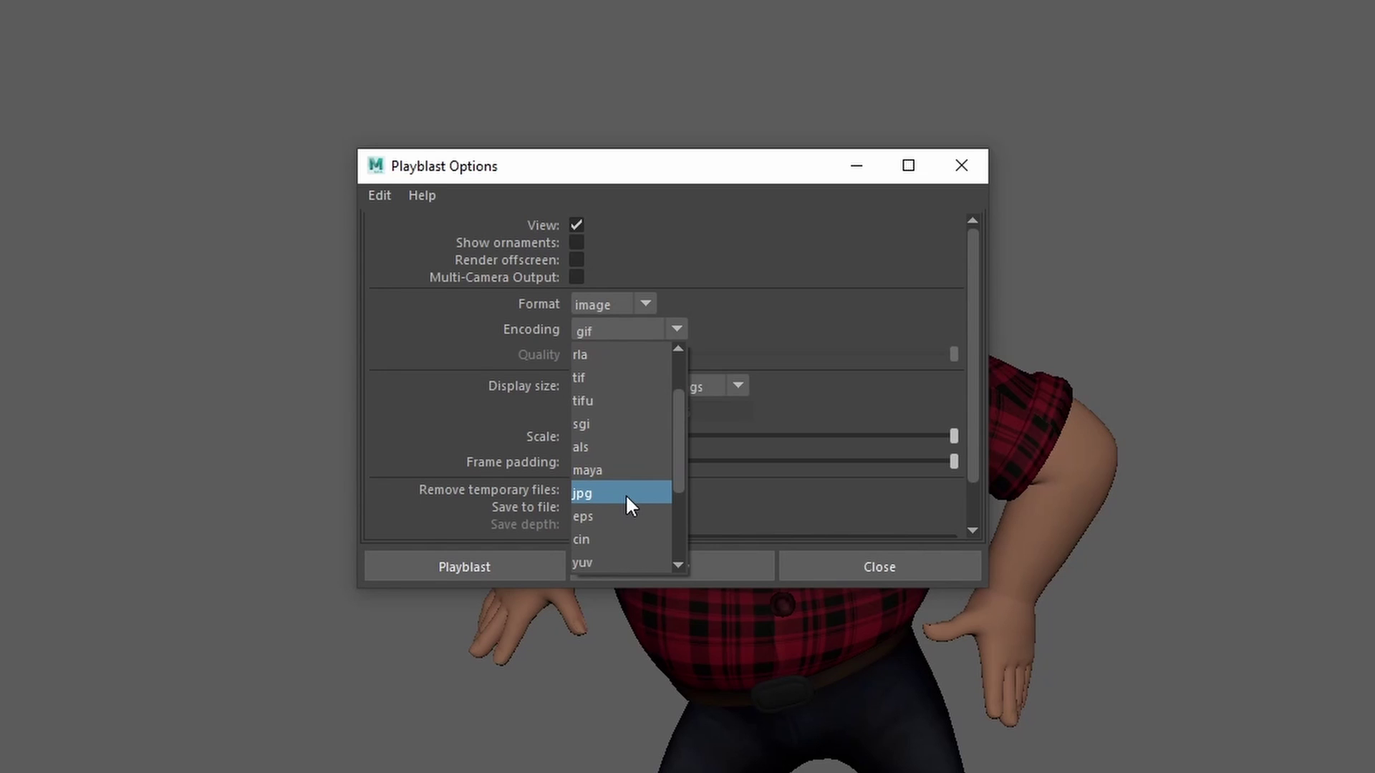
scroll(630, 505, down, 2)
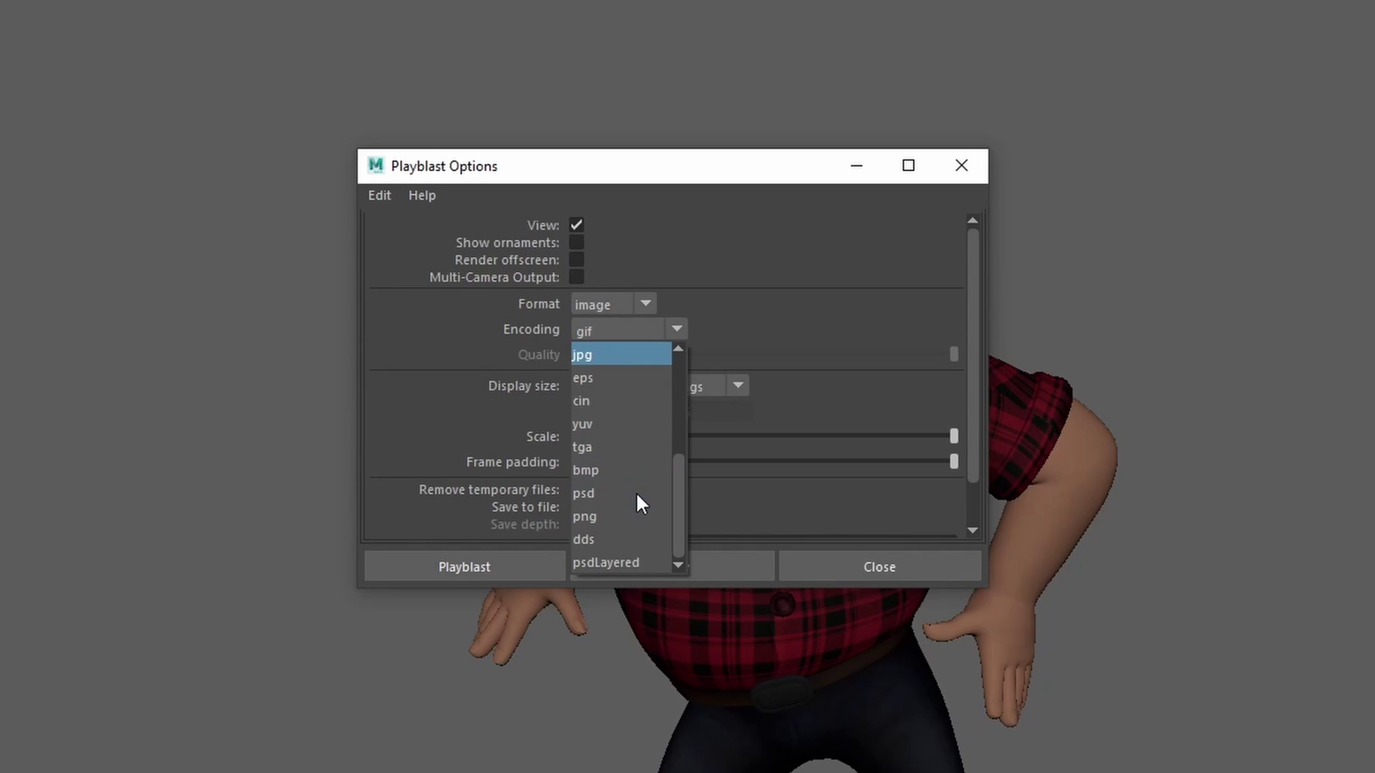
click(668, 351)
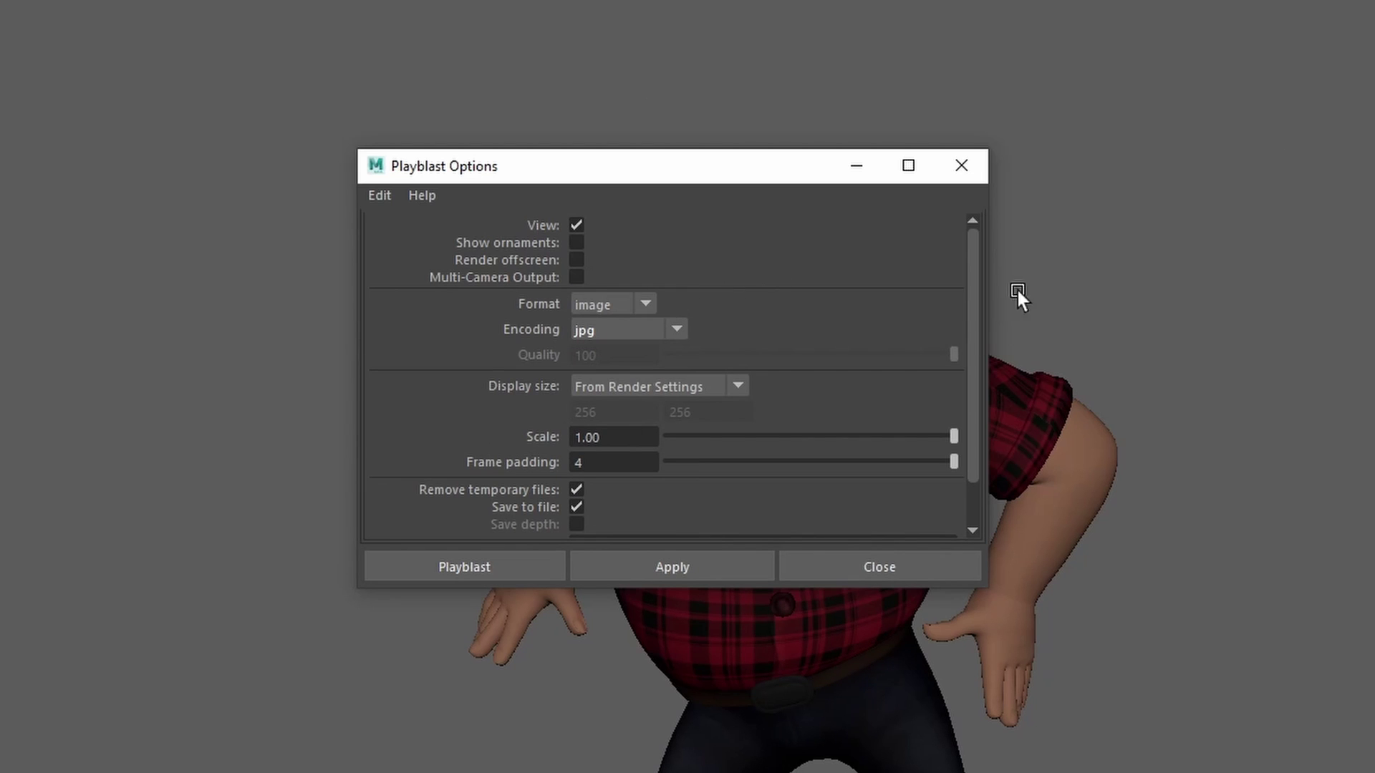
scroll(977, 322, down, 2)
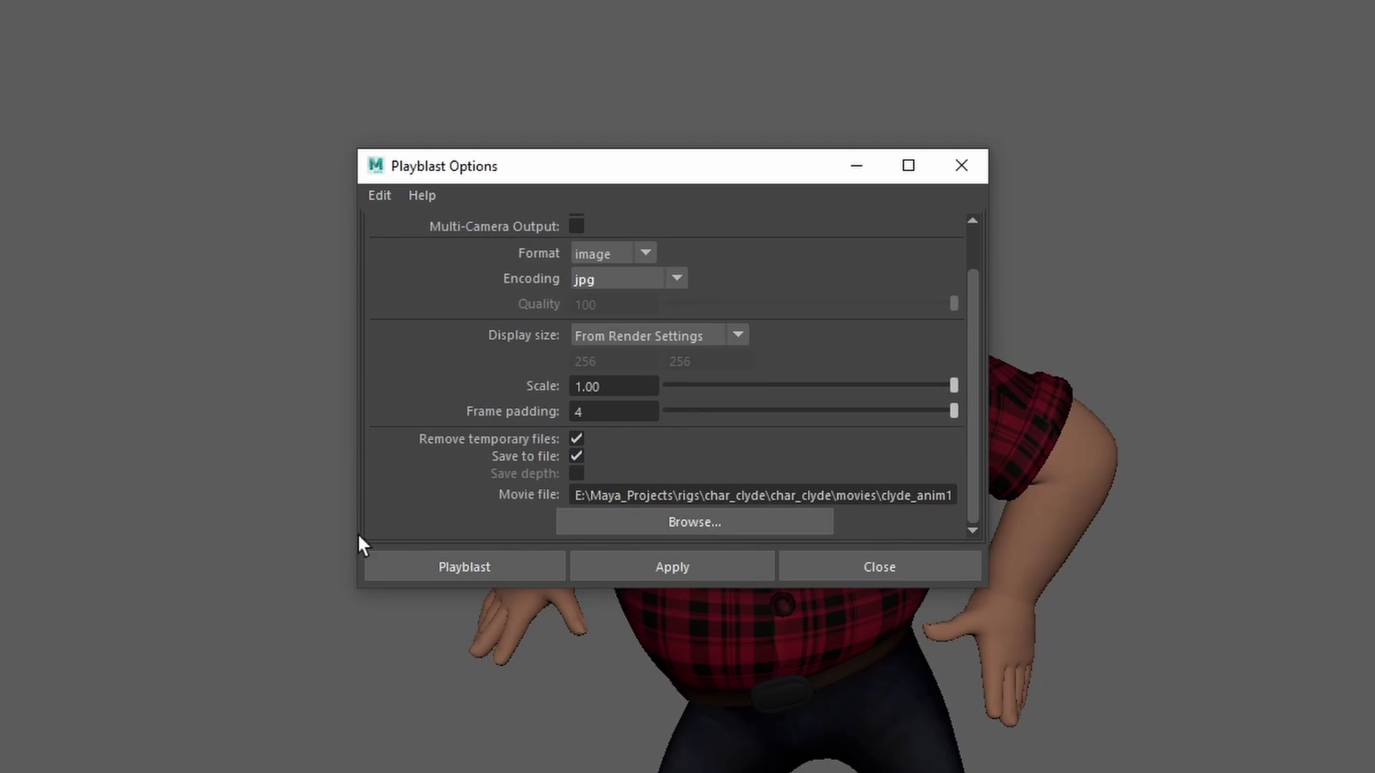
click(453, 562)
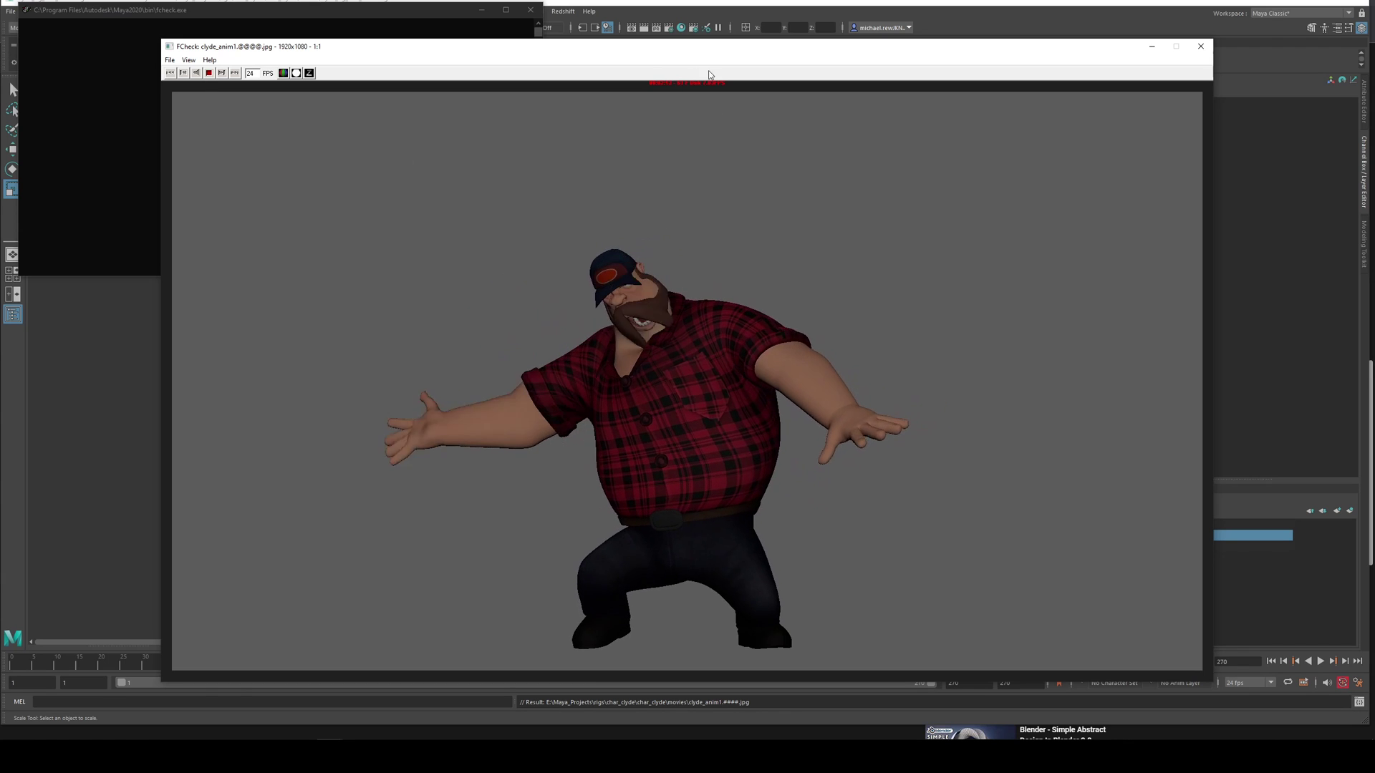
Stop the FCheck playback of the clyde_anim1 jpg sequence and close FCheck.
click(209, 72)
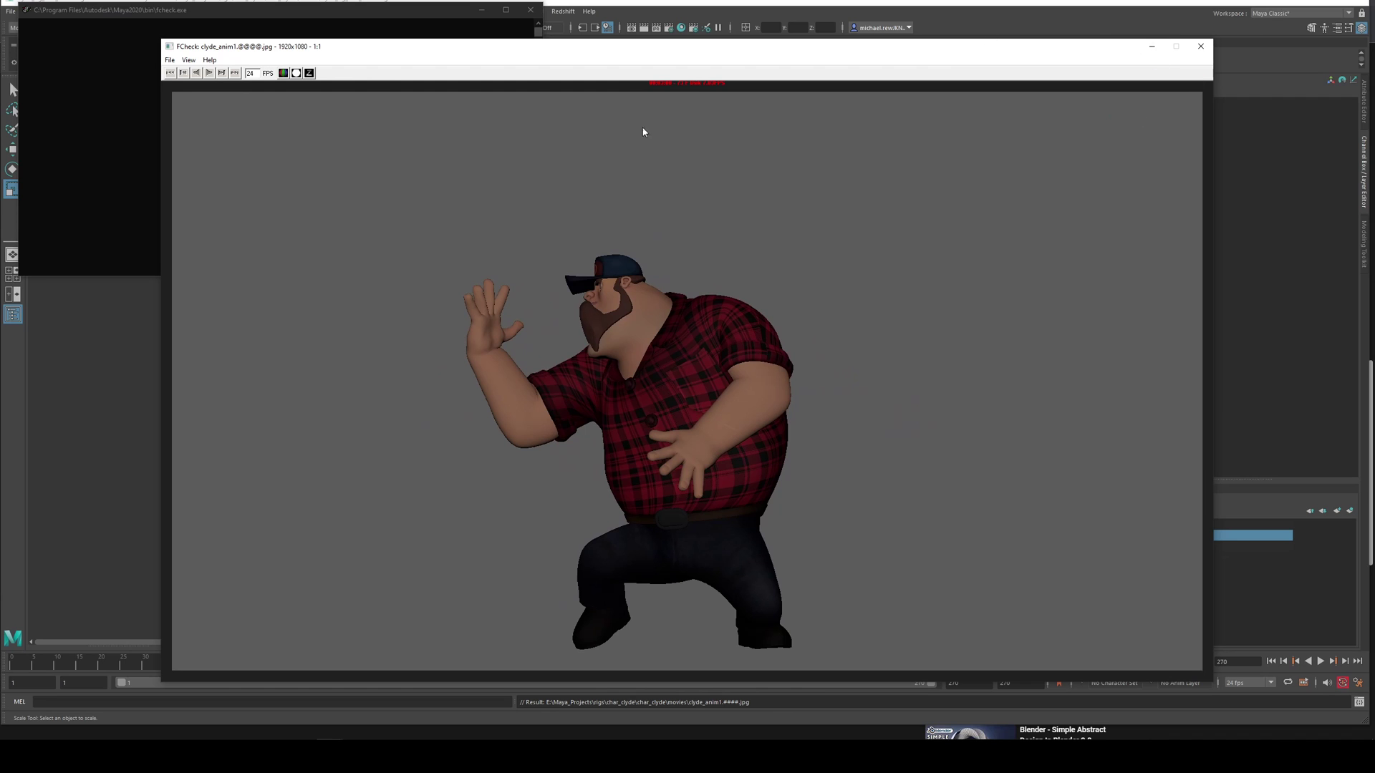
click(1201, 48)
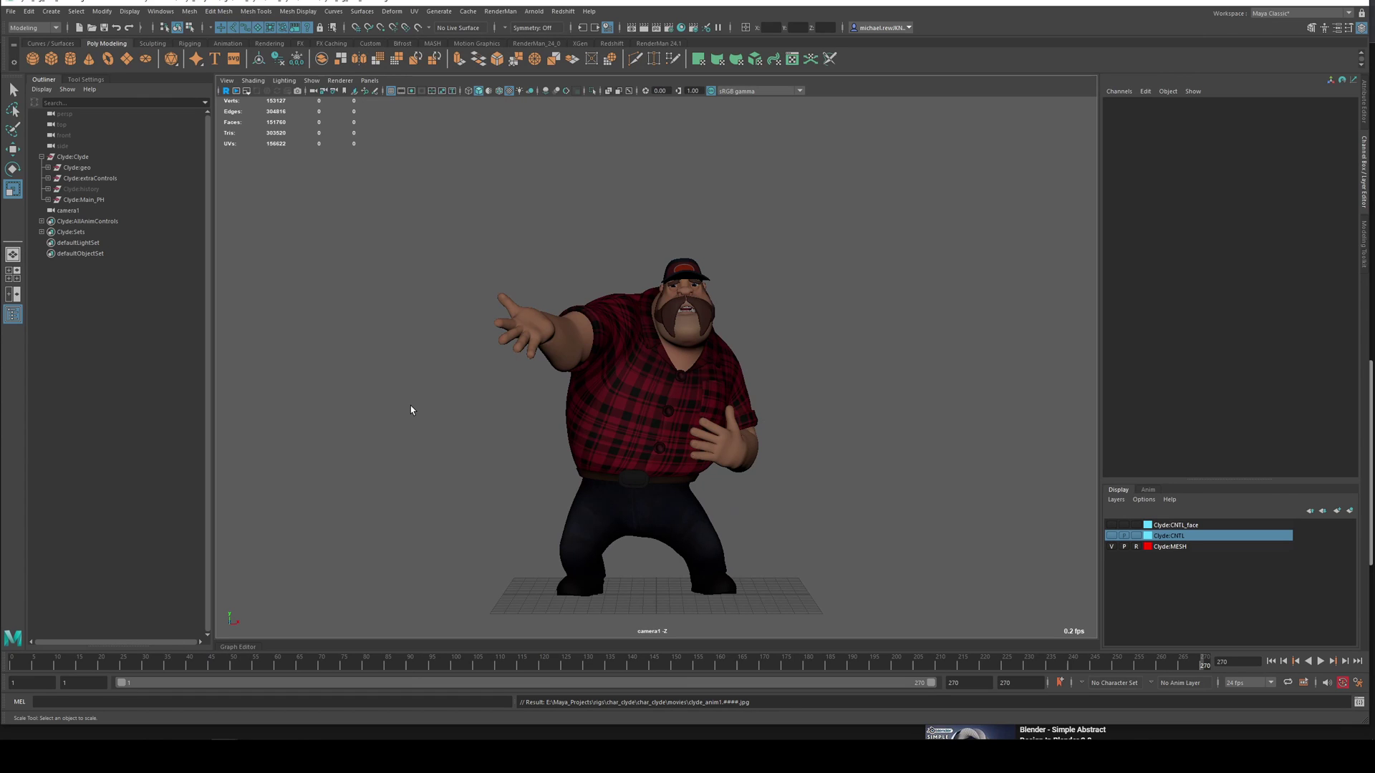
Launch Photoshop and open clyde_anim1.0001 as an image sequence at 24 fps.
key(super)
text(photo)
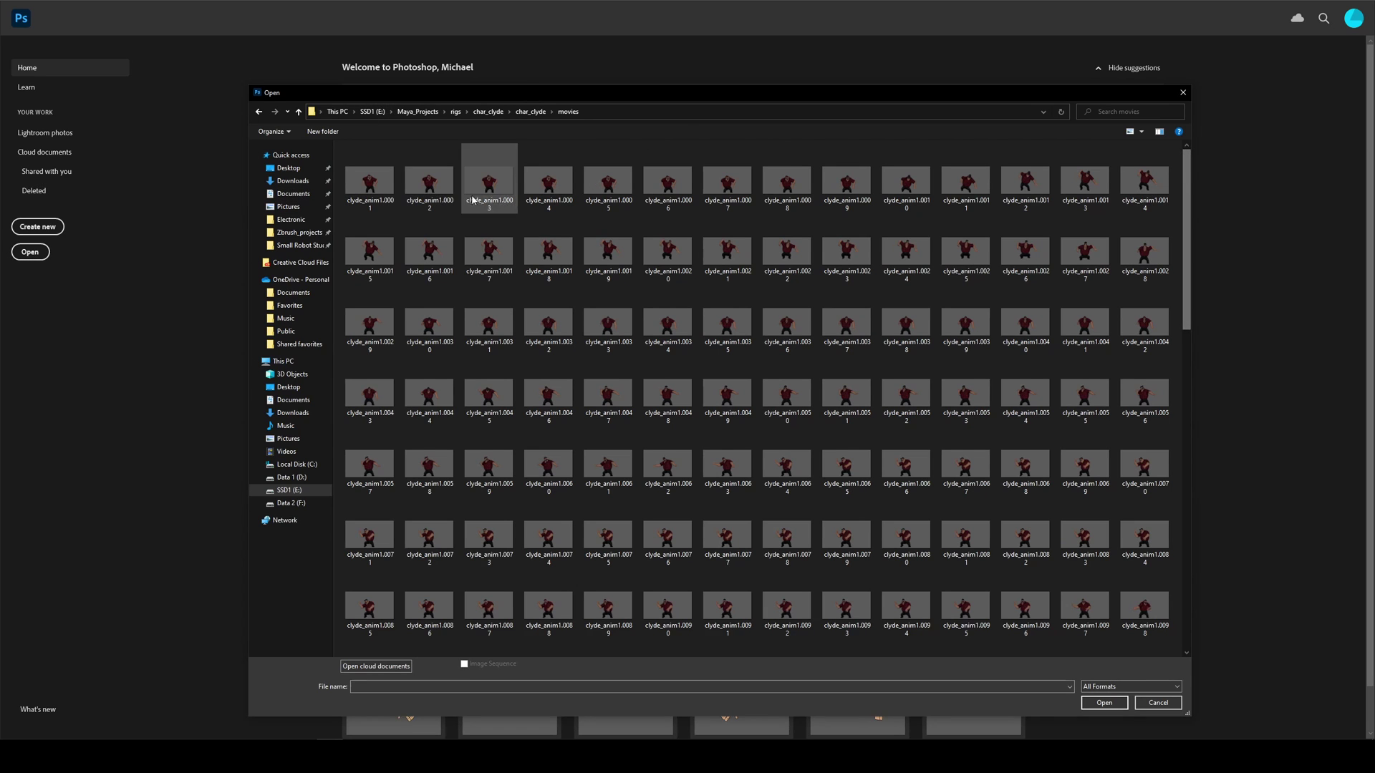
scroll(1192, 184, down, 10)
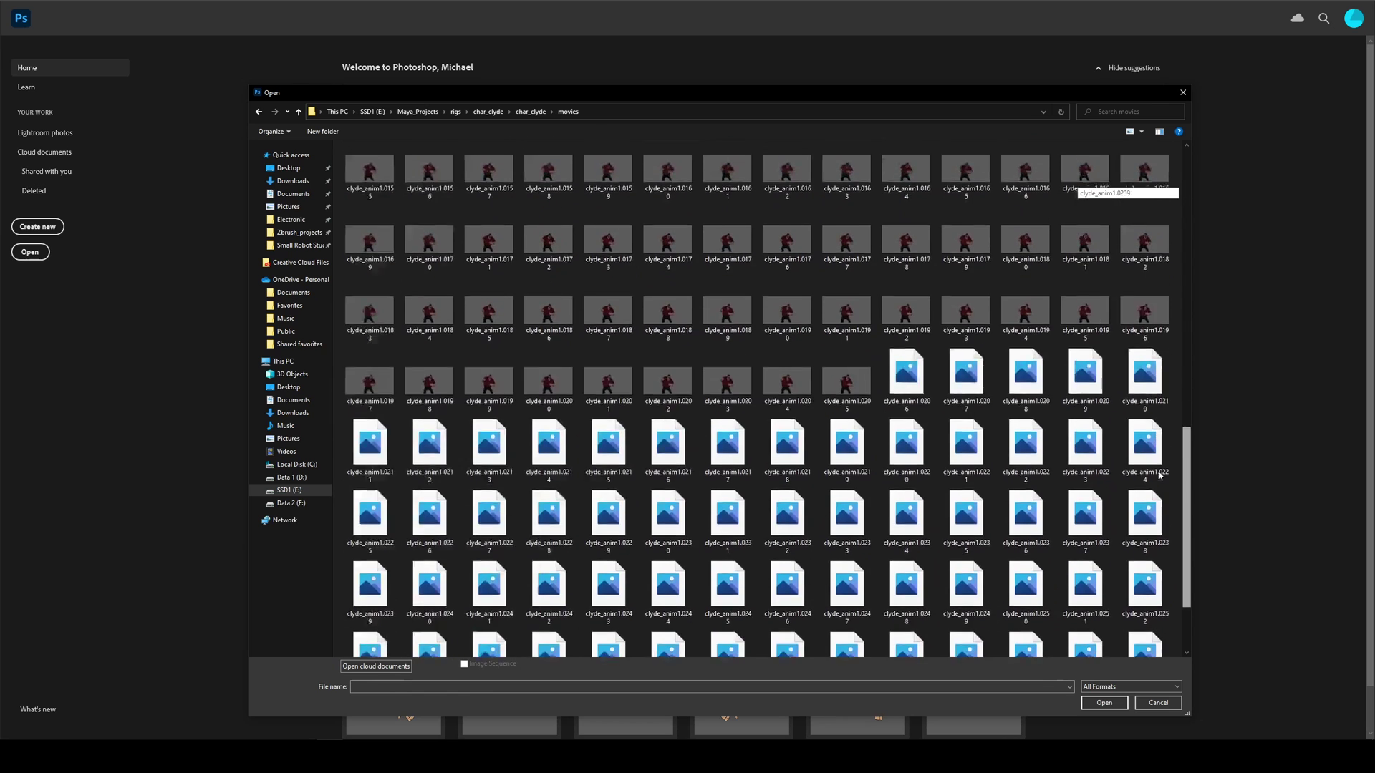
scroll(573, 230, up, 10)
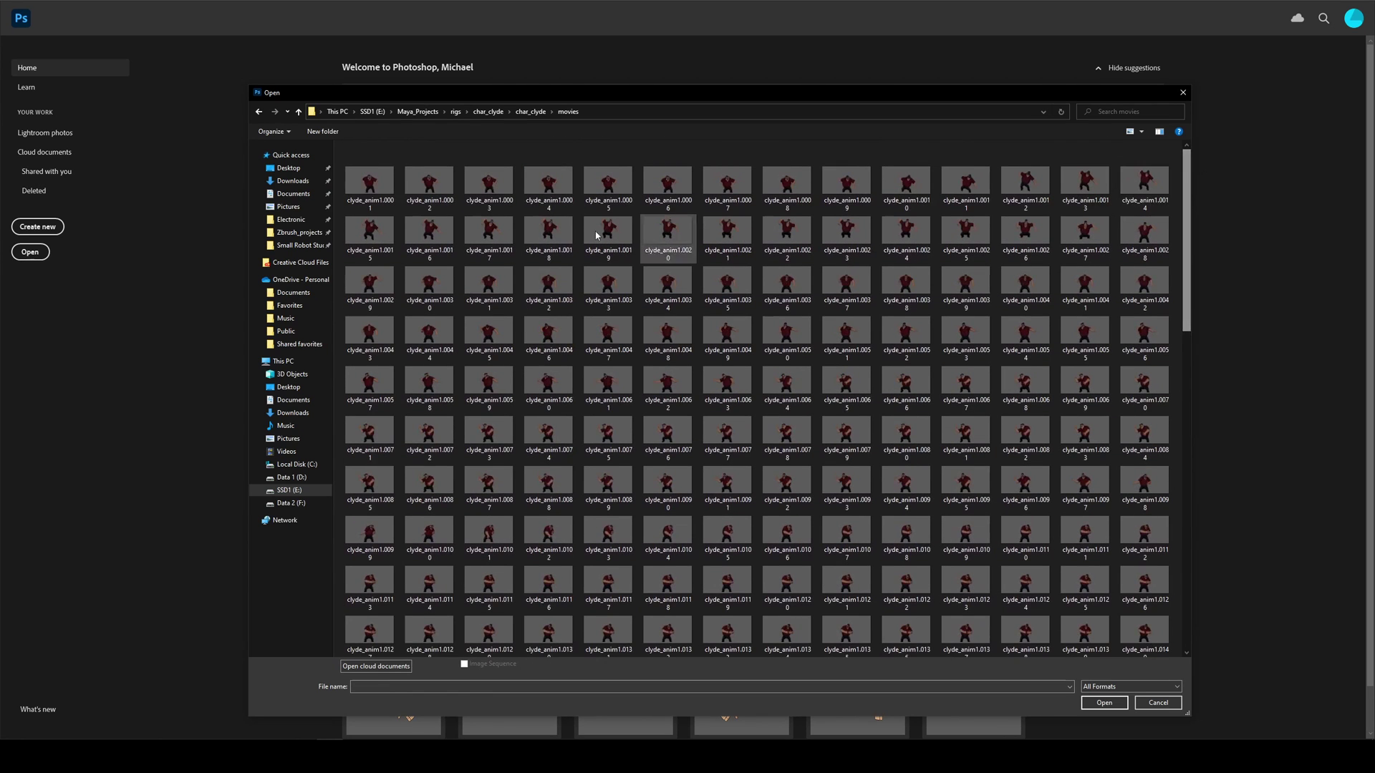
click(368, 183)
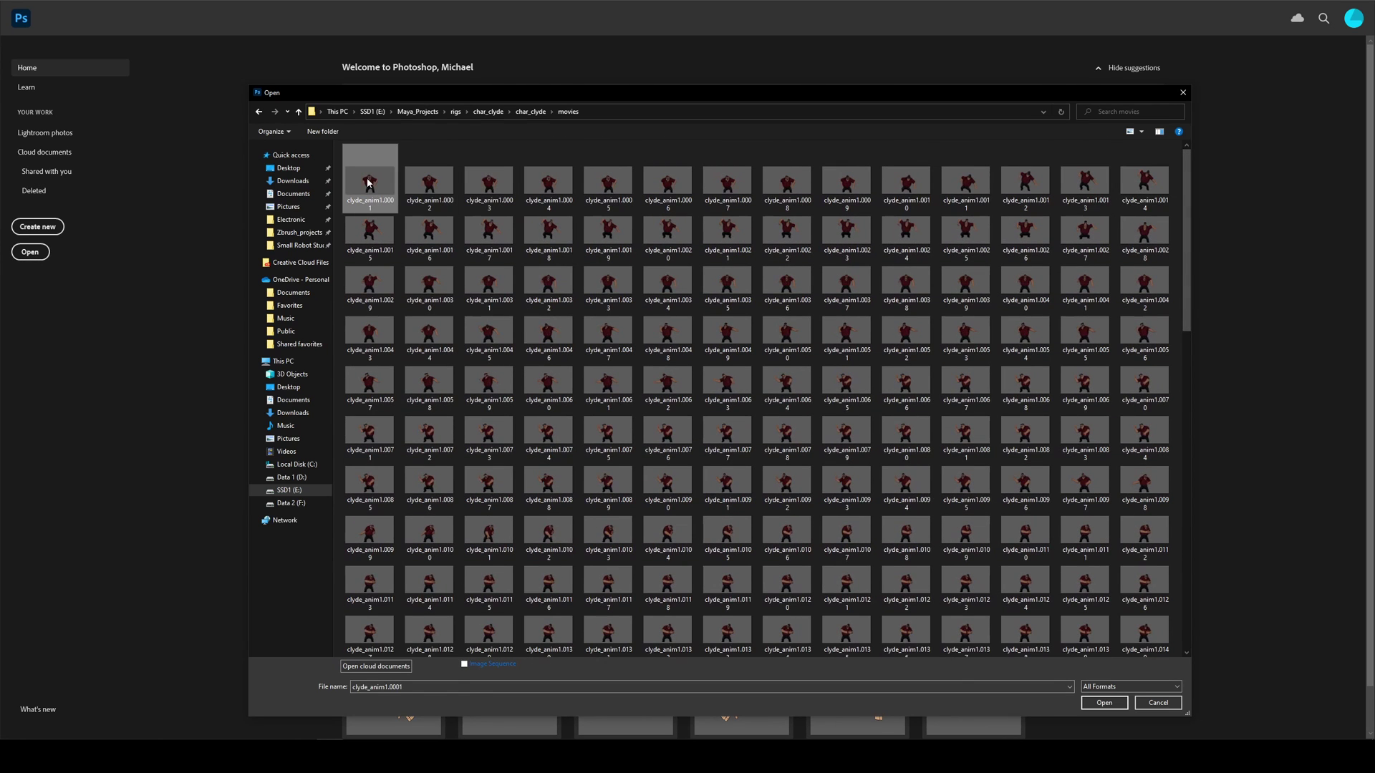
click(465, 666)
click(1114, 703)
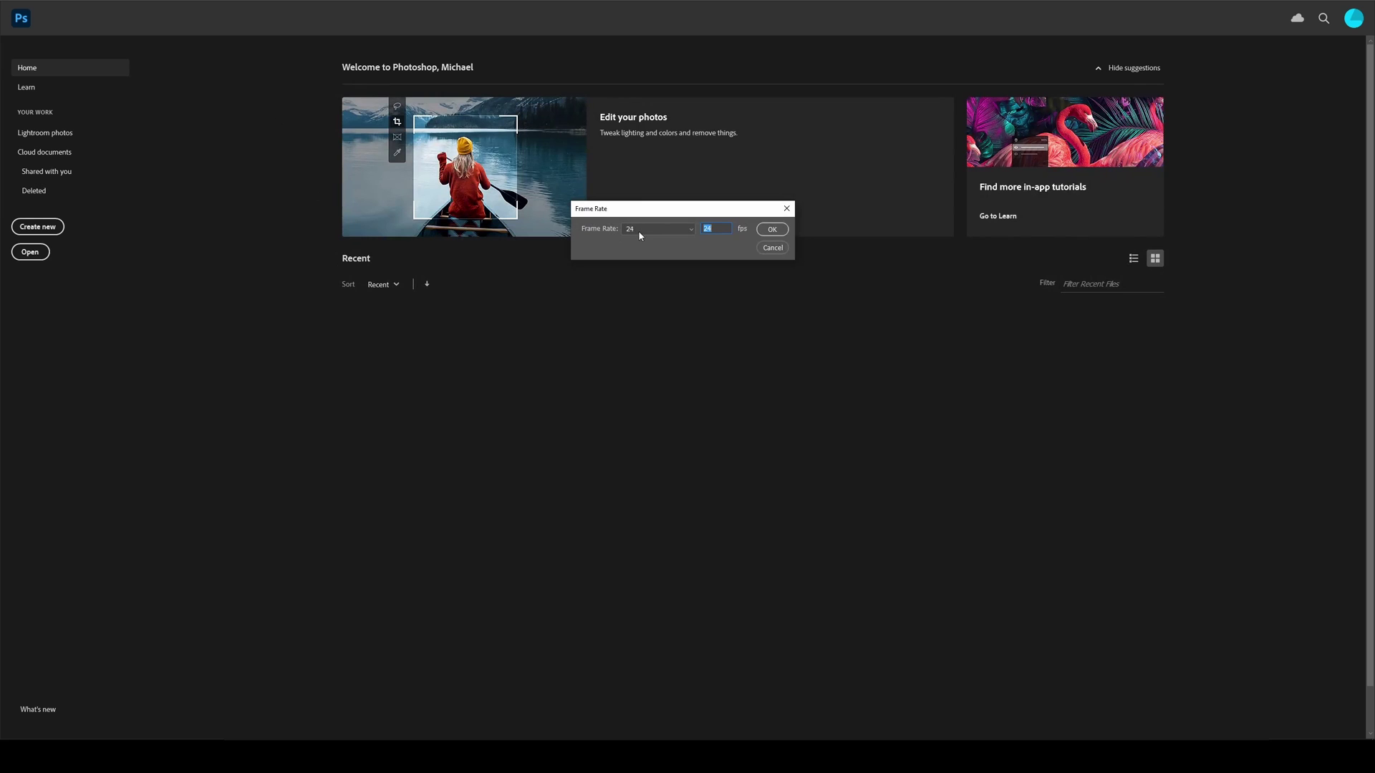
click(763, 230)
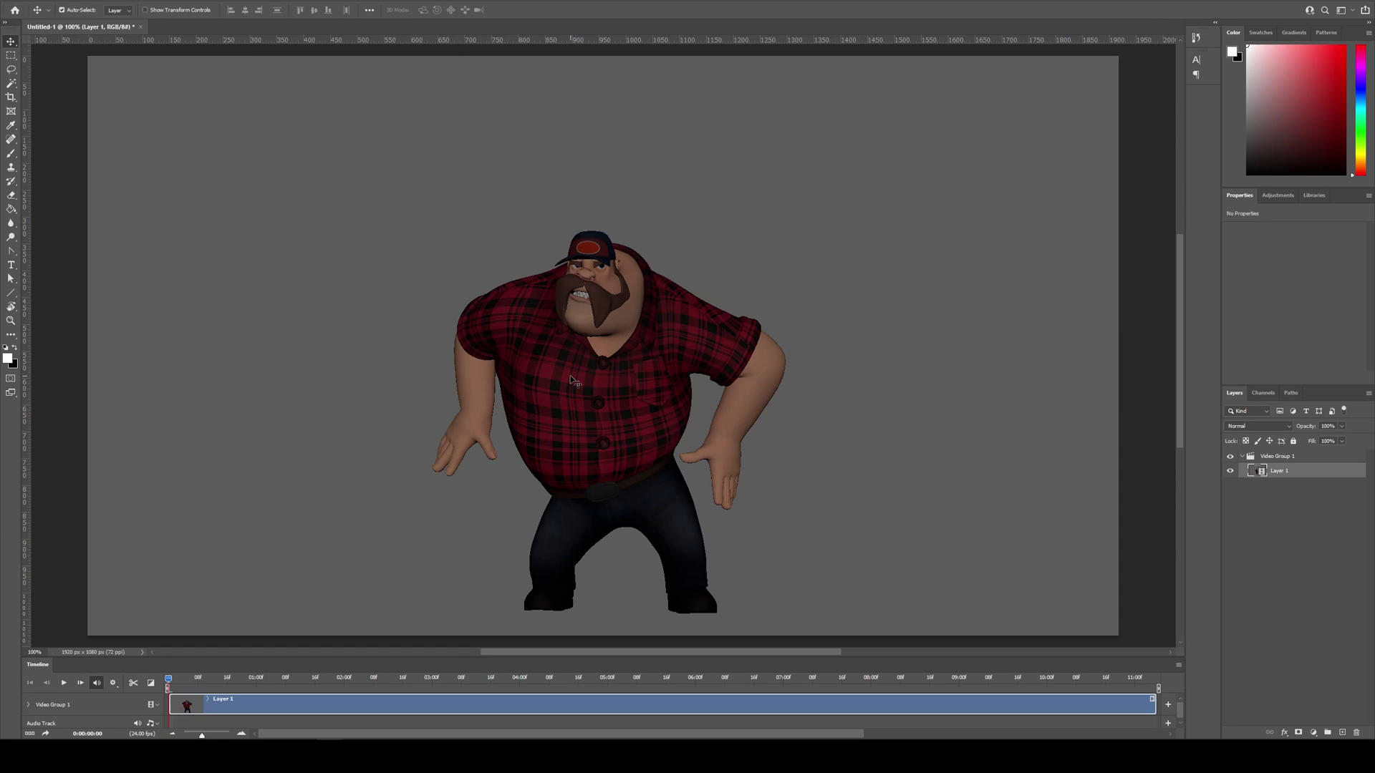
Play the imported sequence, stop it, and return to the first frame.
key(space)
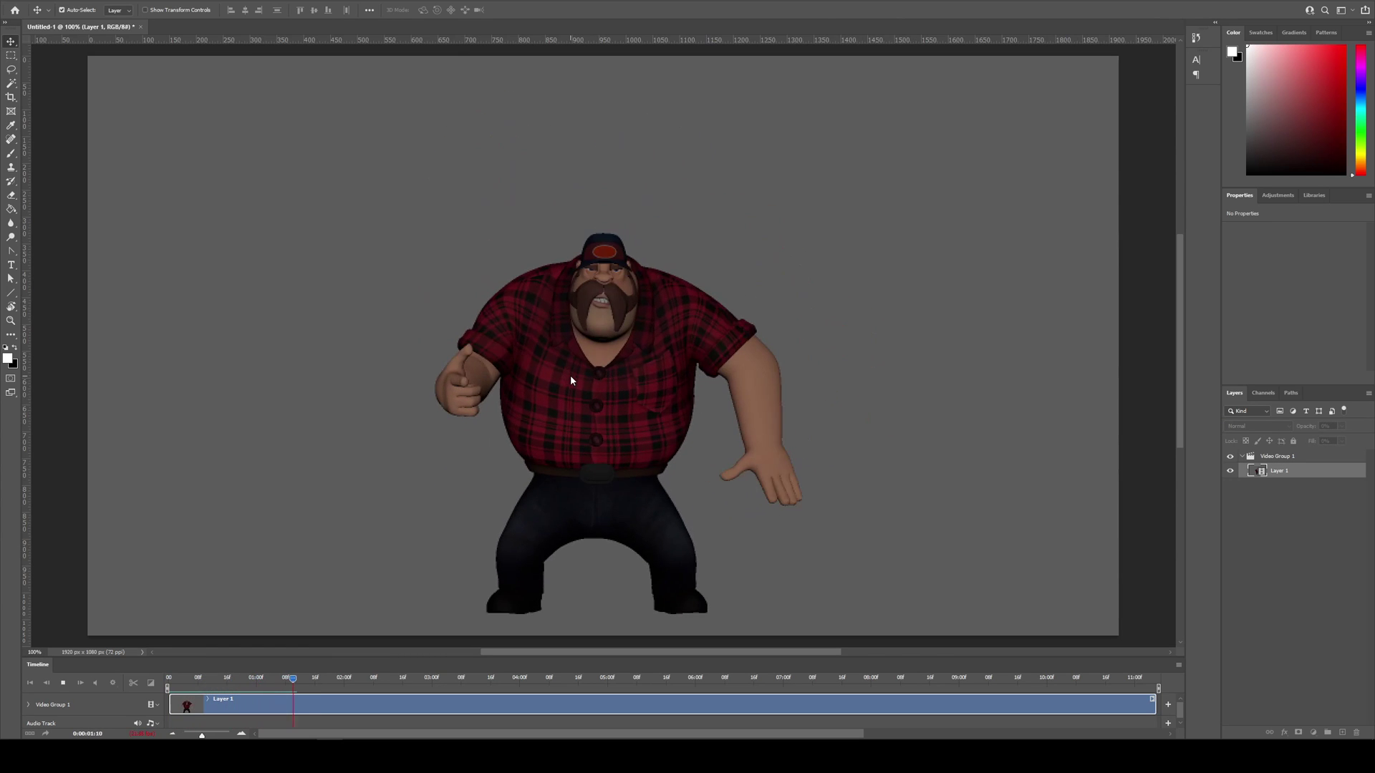
key(space)
click(169, 679)
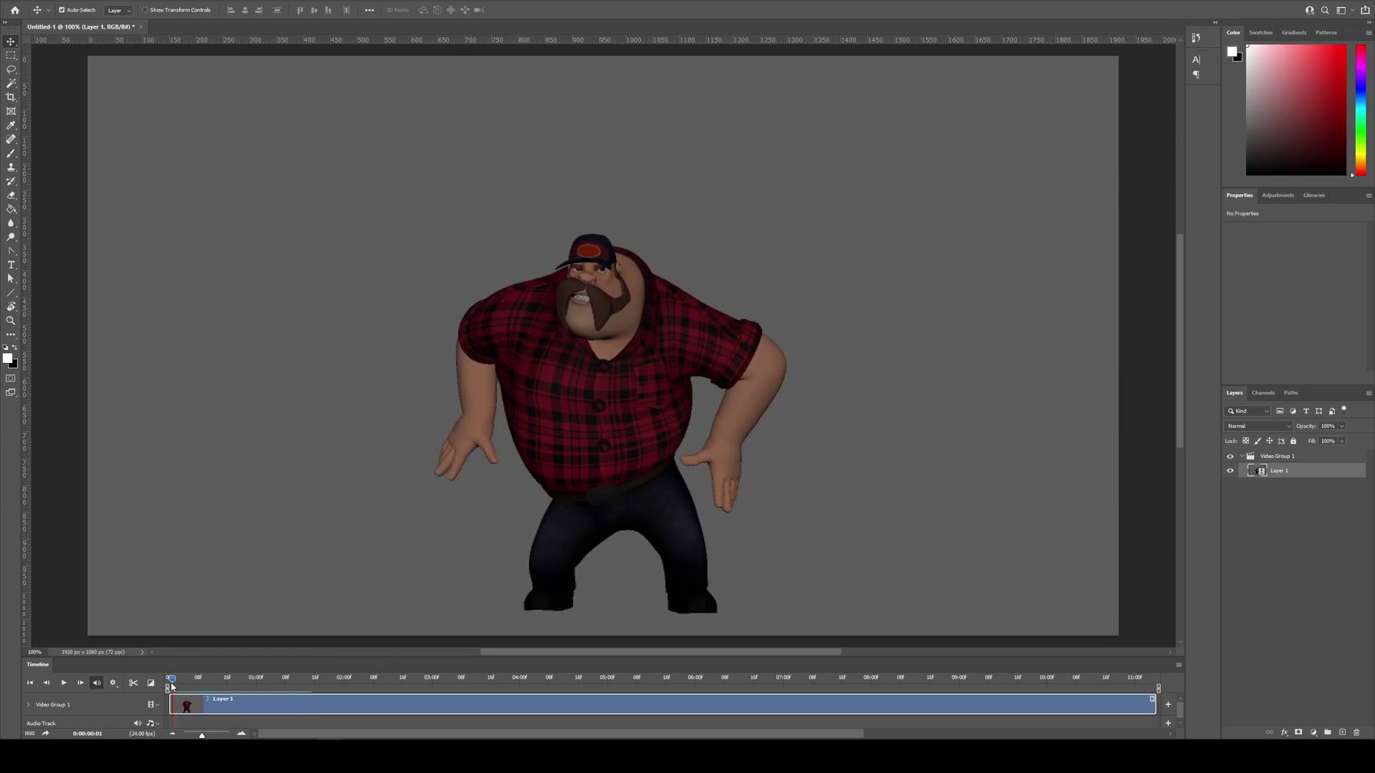
Close and restore the Timeline panel, then make it taller.
right_click(35, 666)
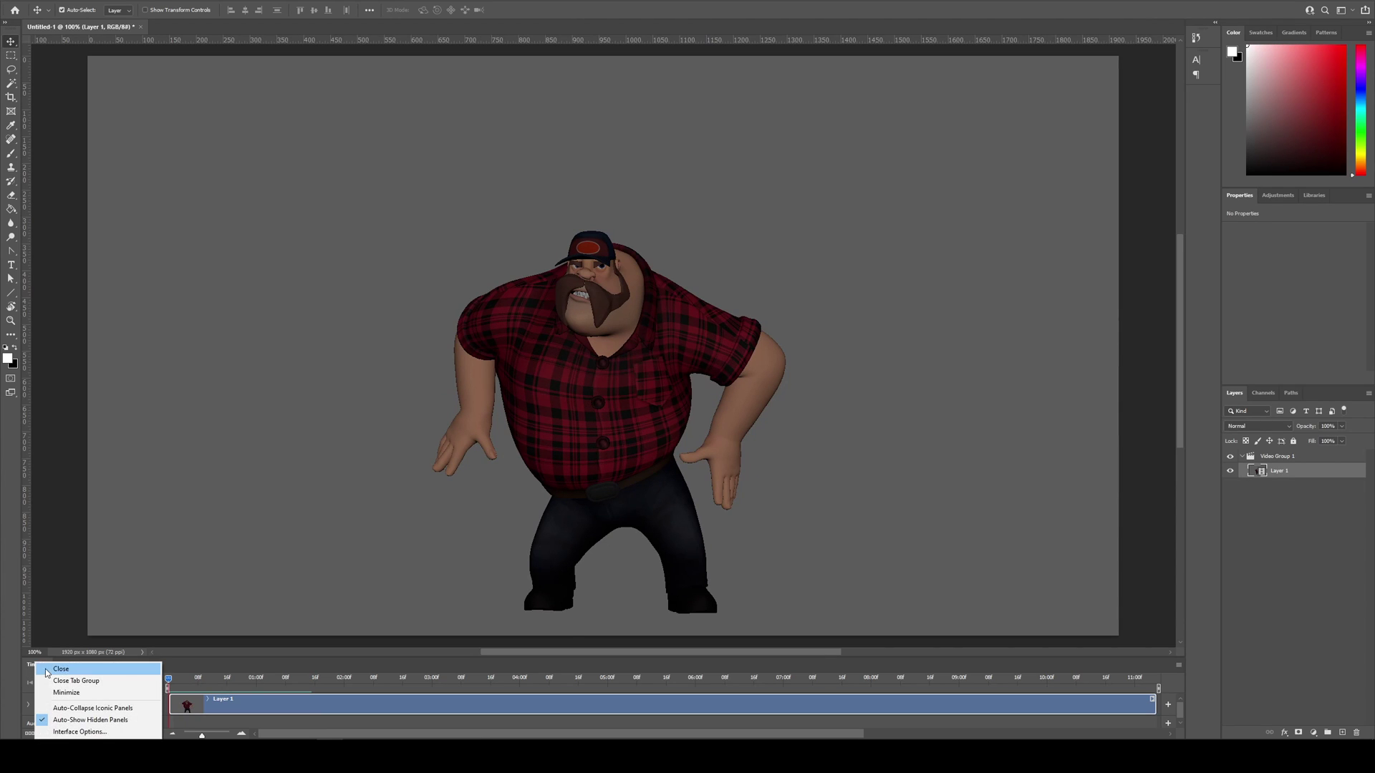
click(50, 674)
key(alt+w)
key(Escape)
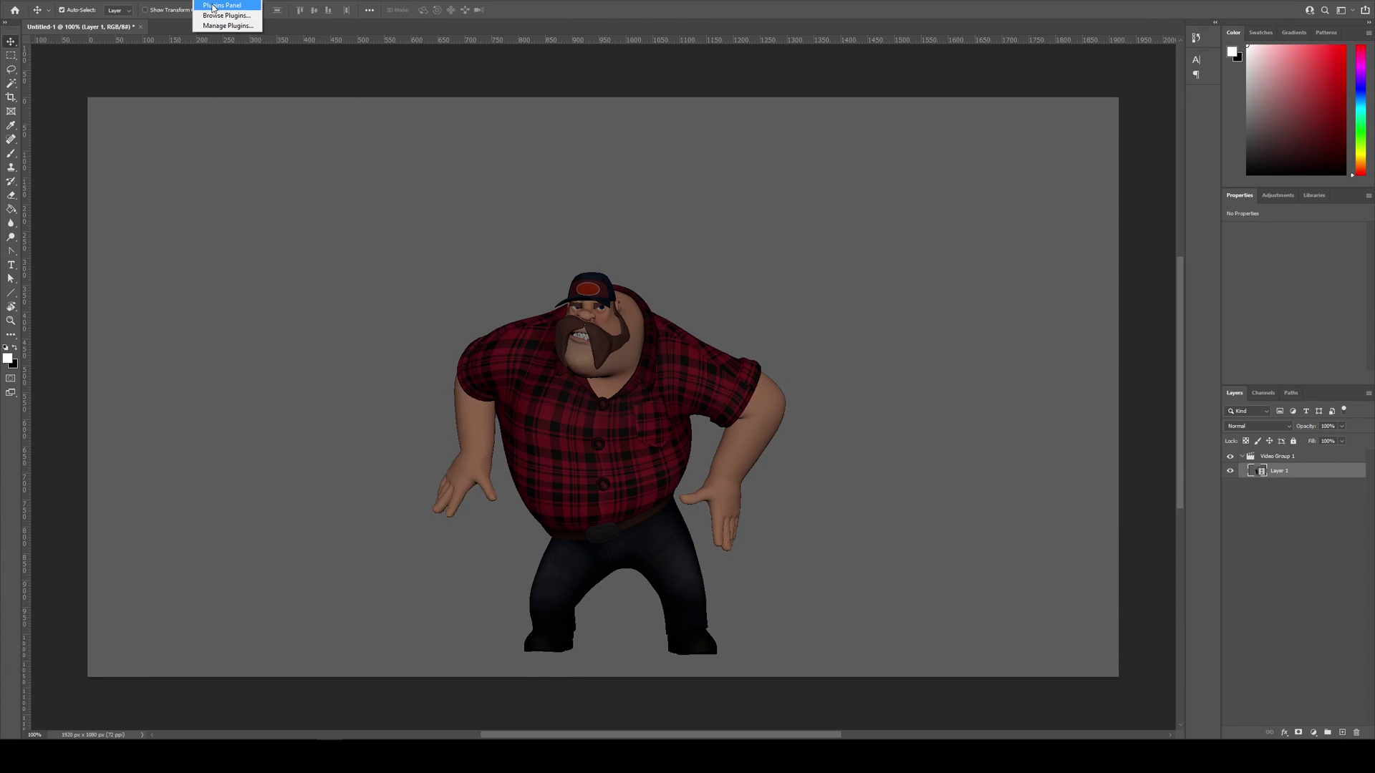
click(217, 3)
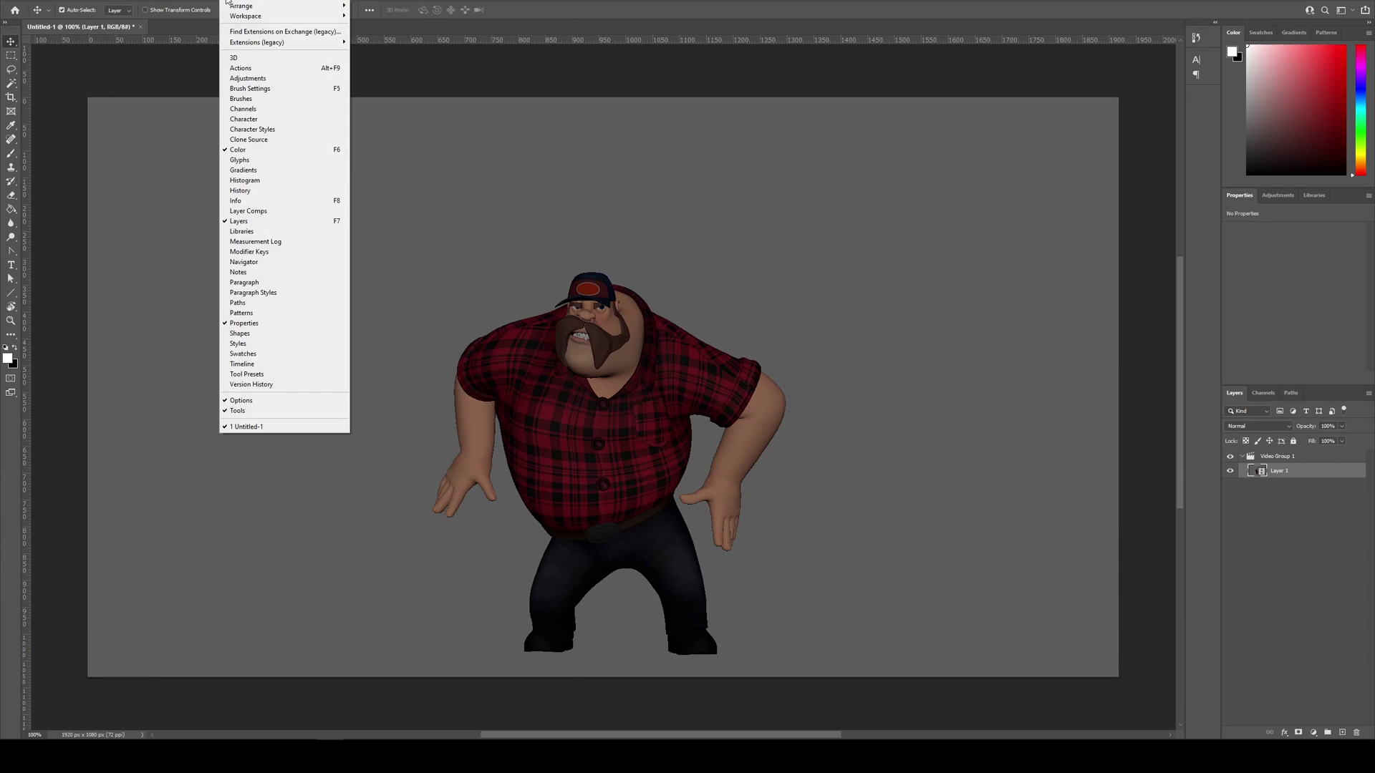
click(268, 364)
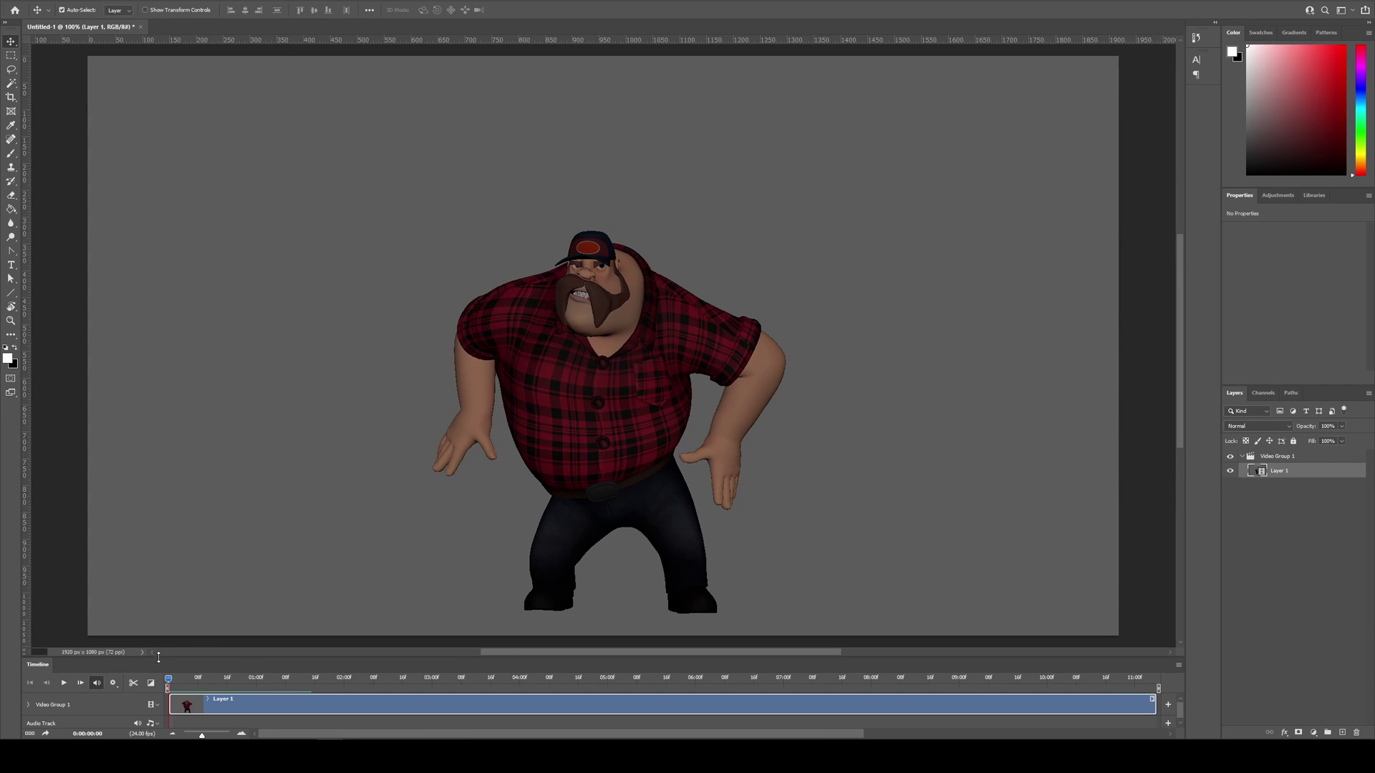
drag(152, 658, 154, 601)
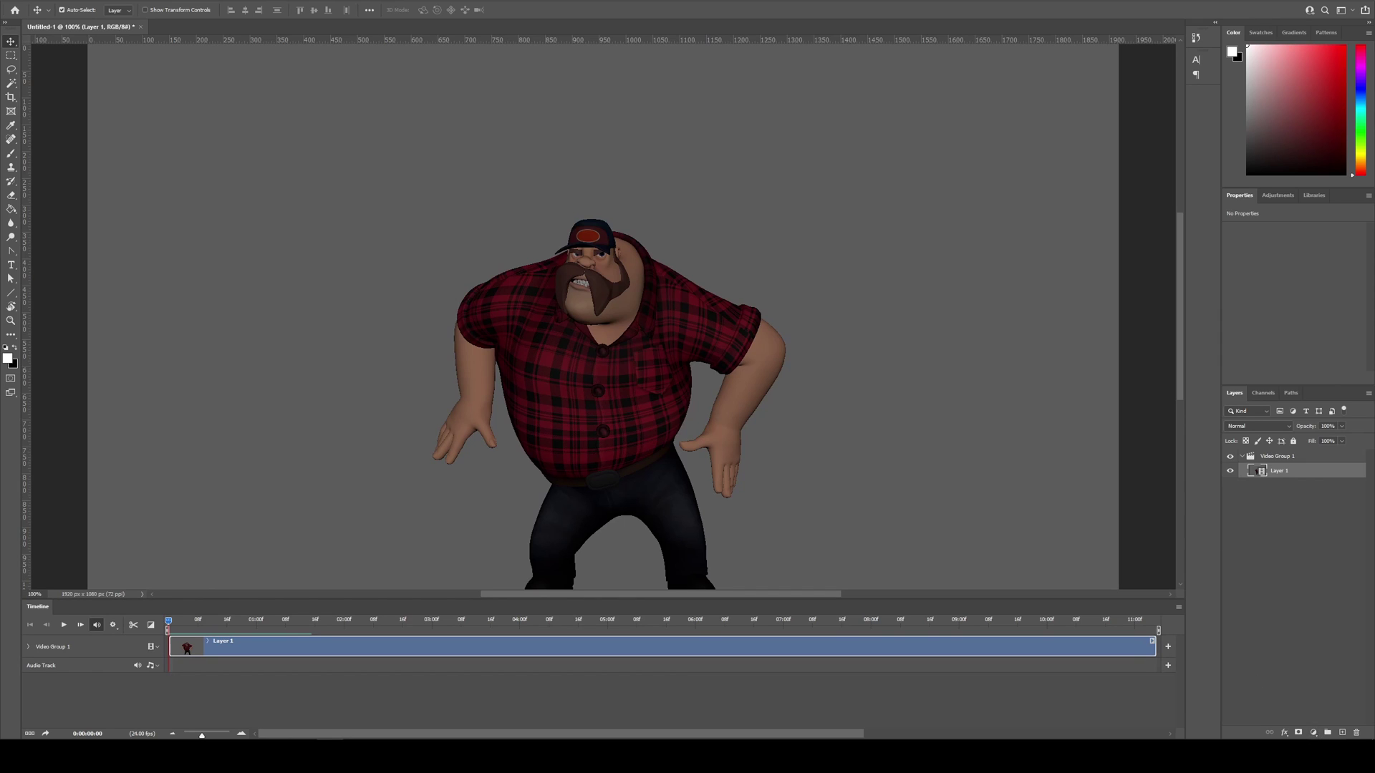
Add a new layer and type the title 'small robot studio' near the top-left.
click(1342, 733)
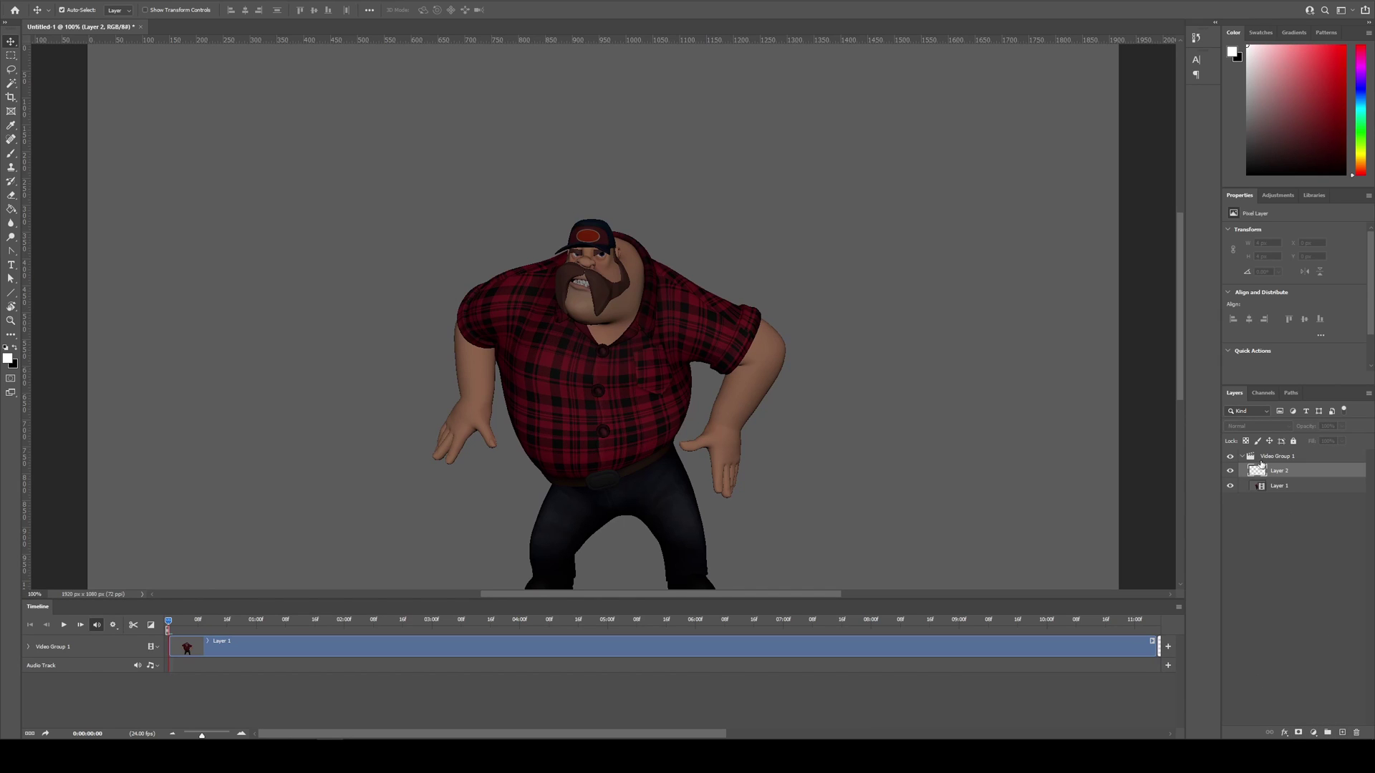
key(t)
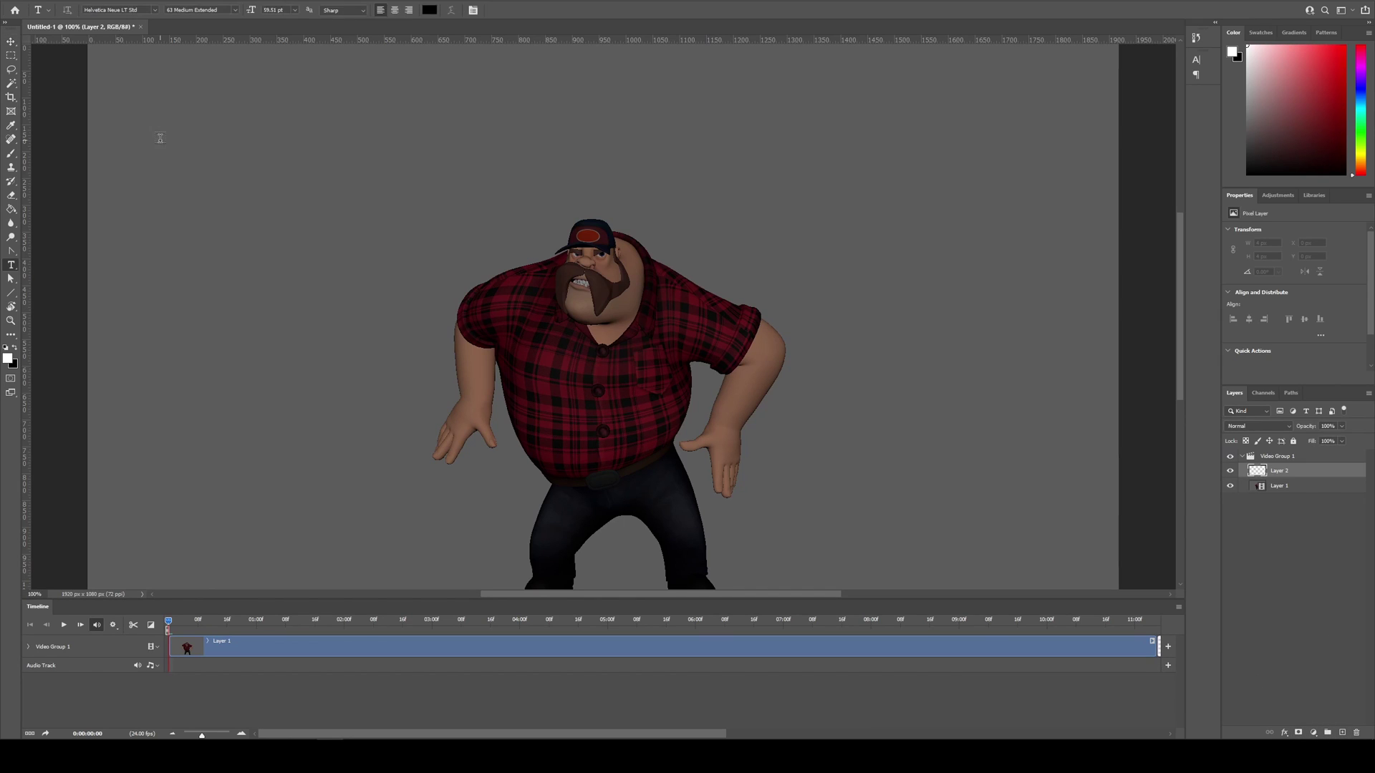
click(163, 133)
text(sma)
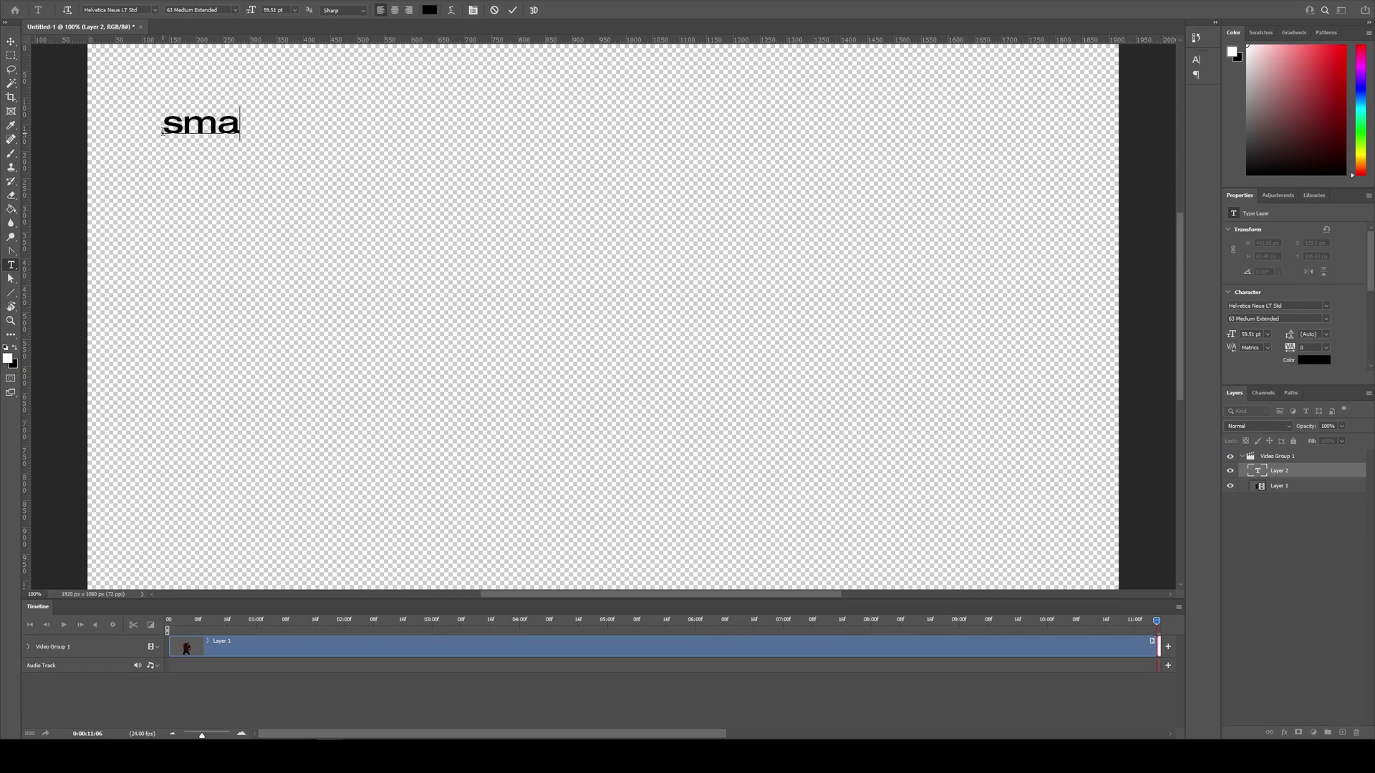
text(ll robot studio)
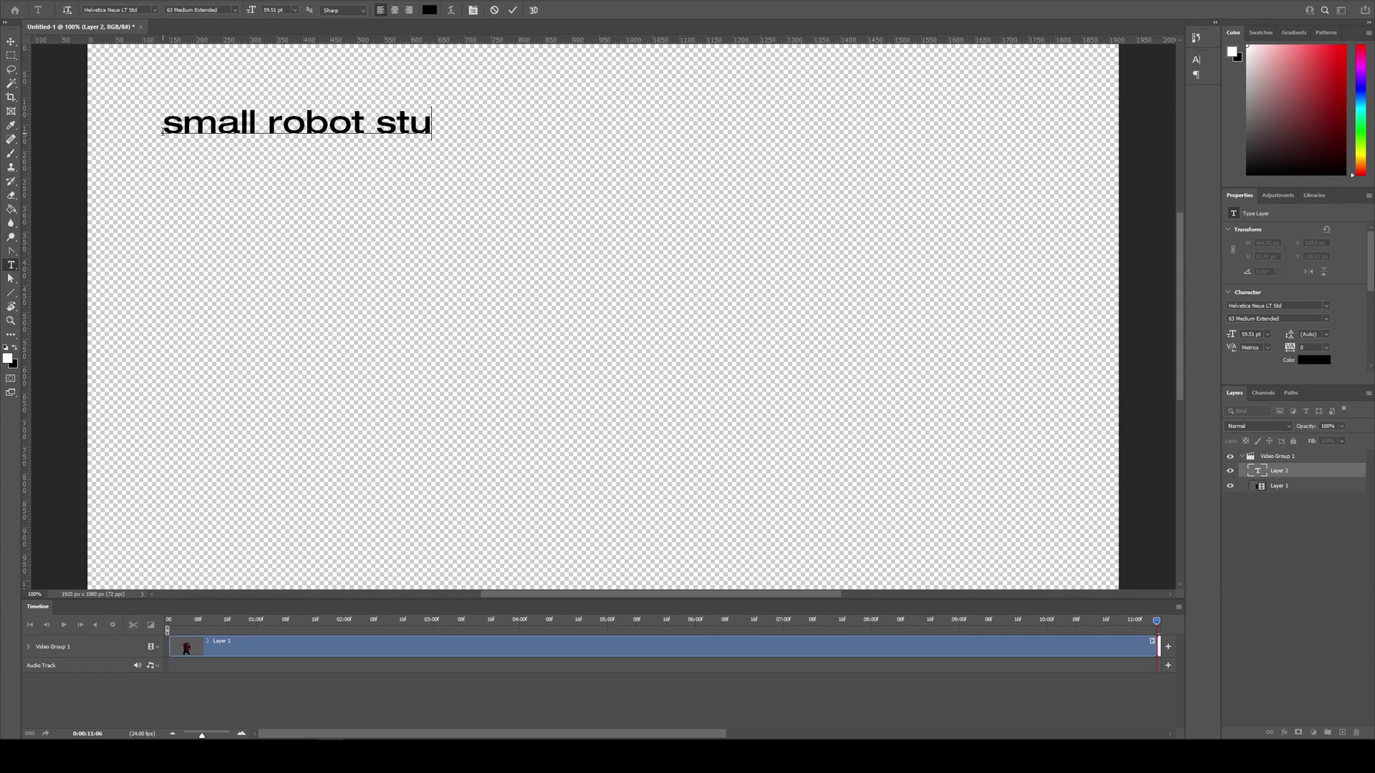
click(512, 11)
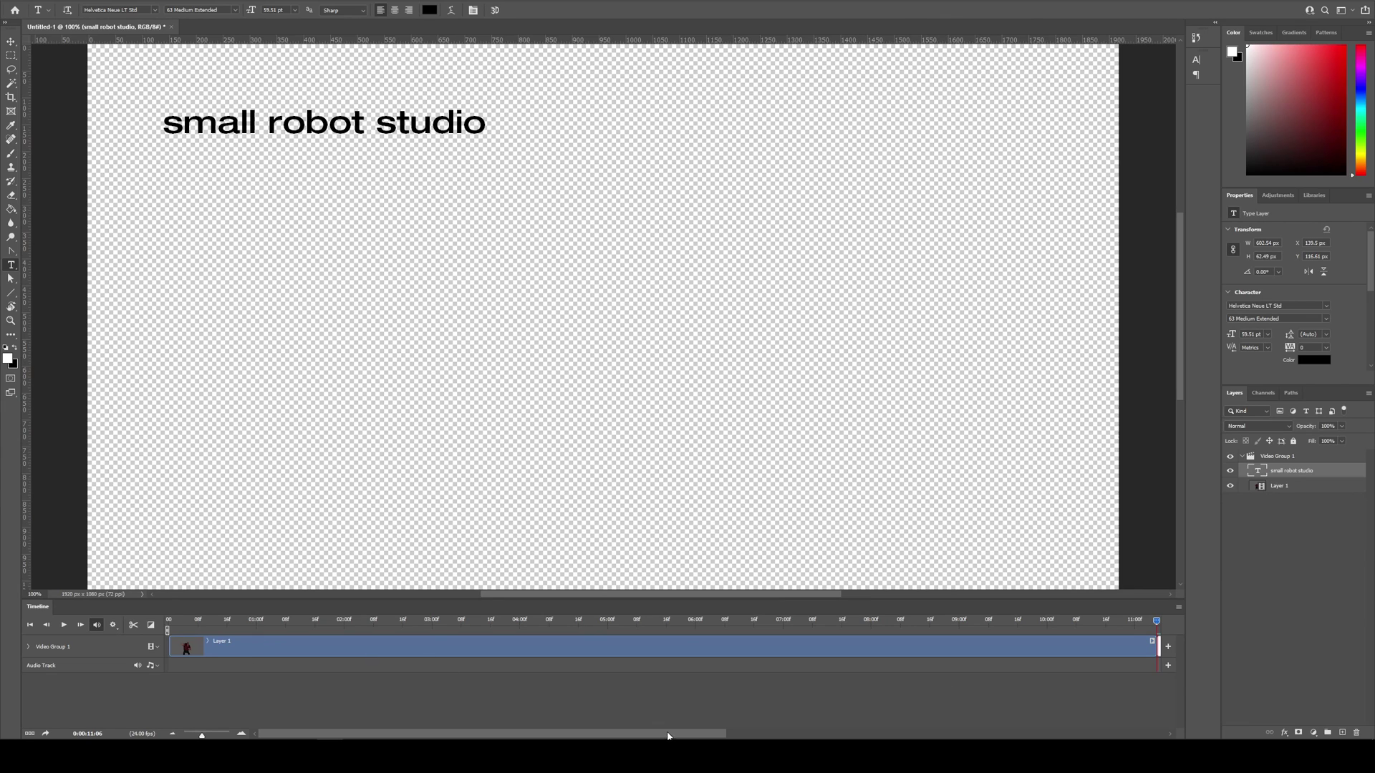
Move the title layer out of Video Group 1 onto its own track above it.
drag(668, 737, 738, 737)
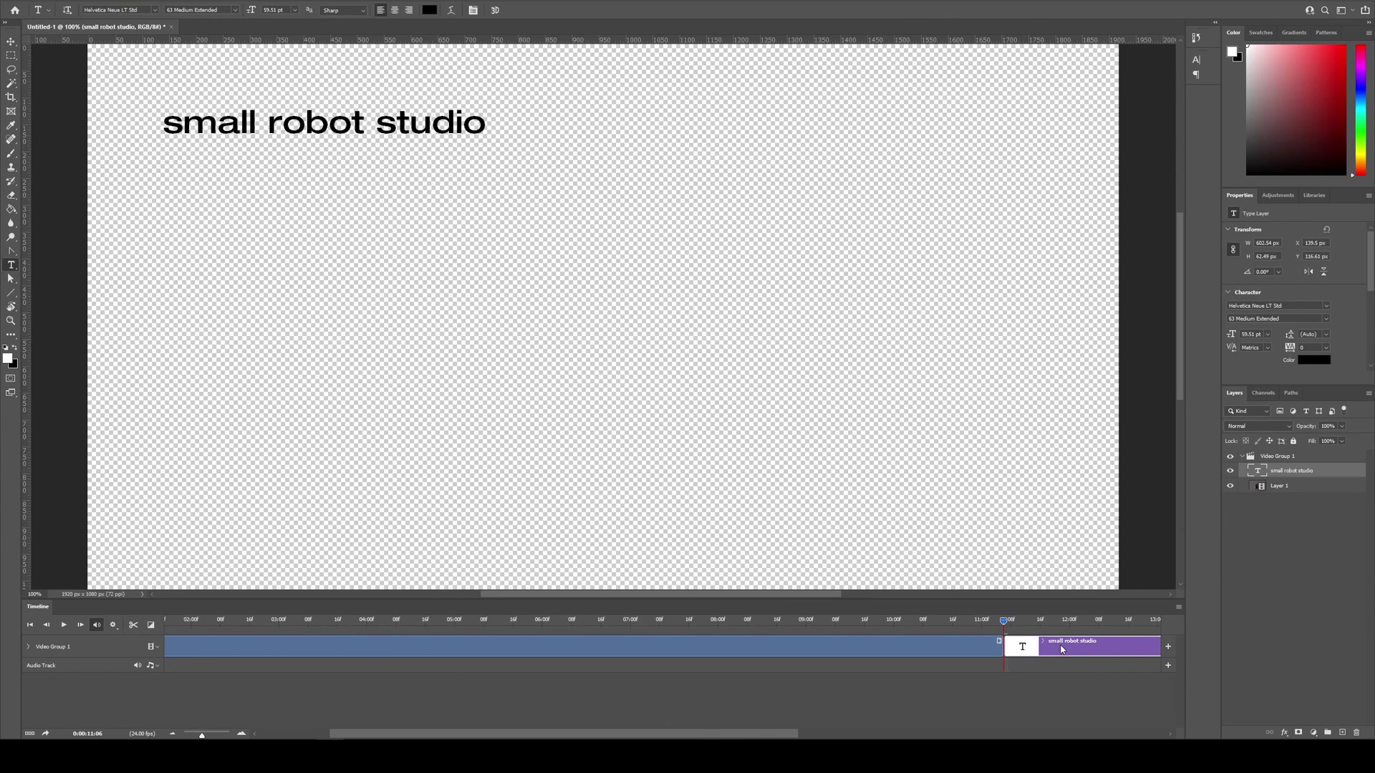
click(28, 647)
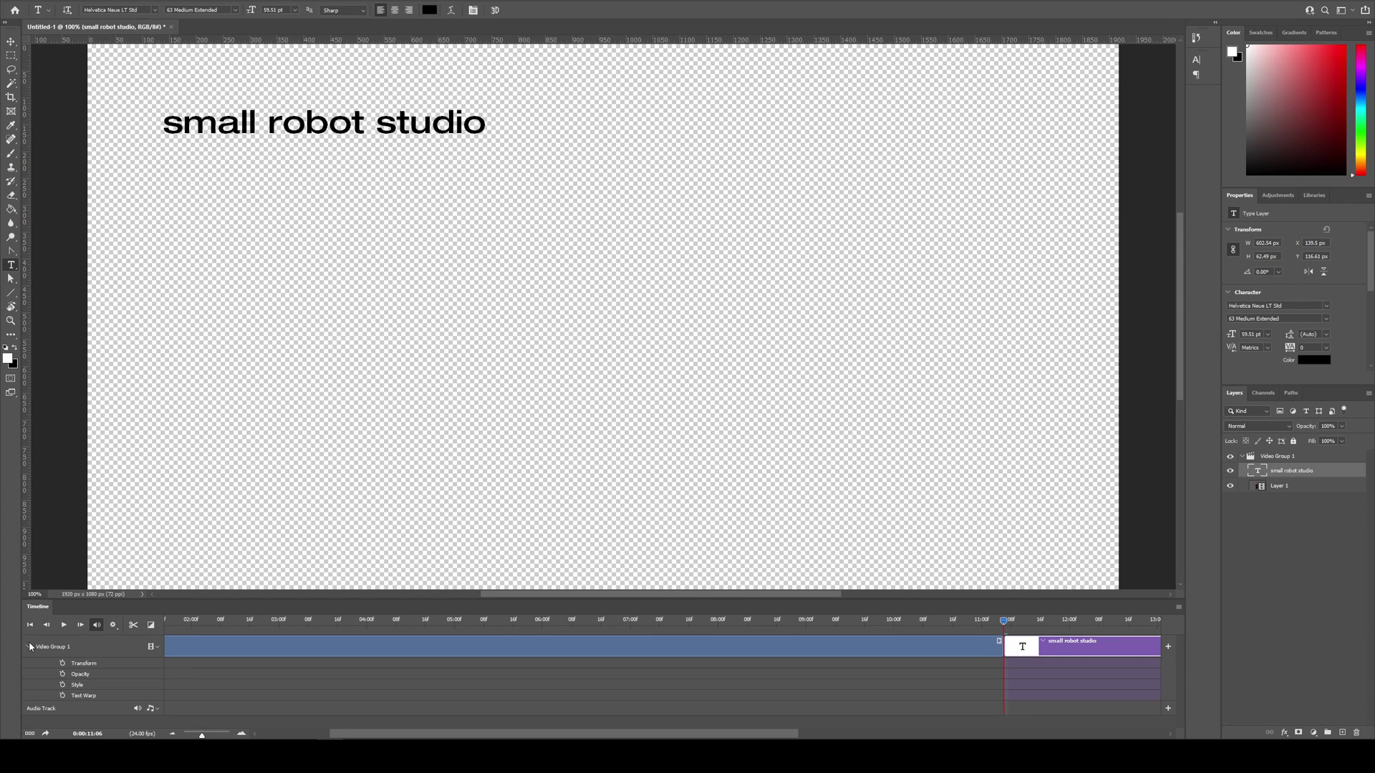
drag(1046, 648, 1053, 623)
mouse_move(1298, 474)
mouse_down()
mouse_move(1306, 437)
mouse_move(1298, 455)
mouse_up()
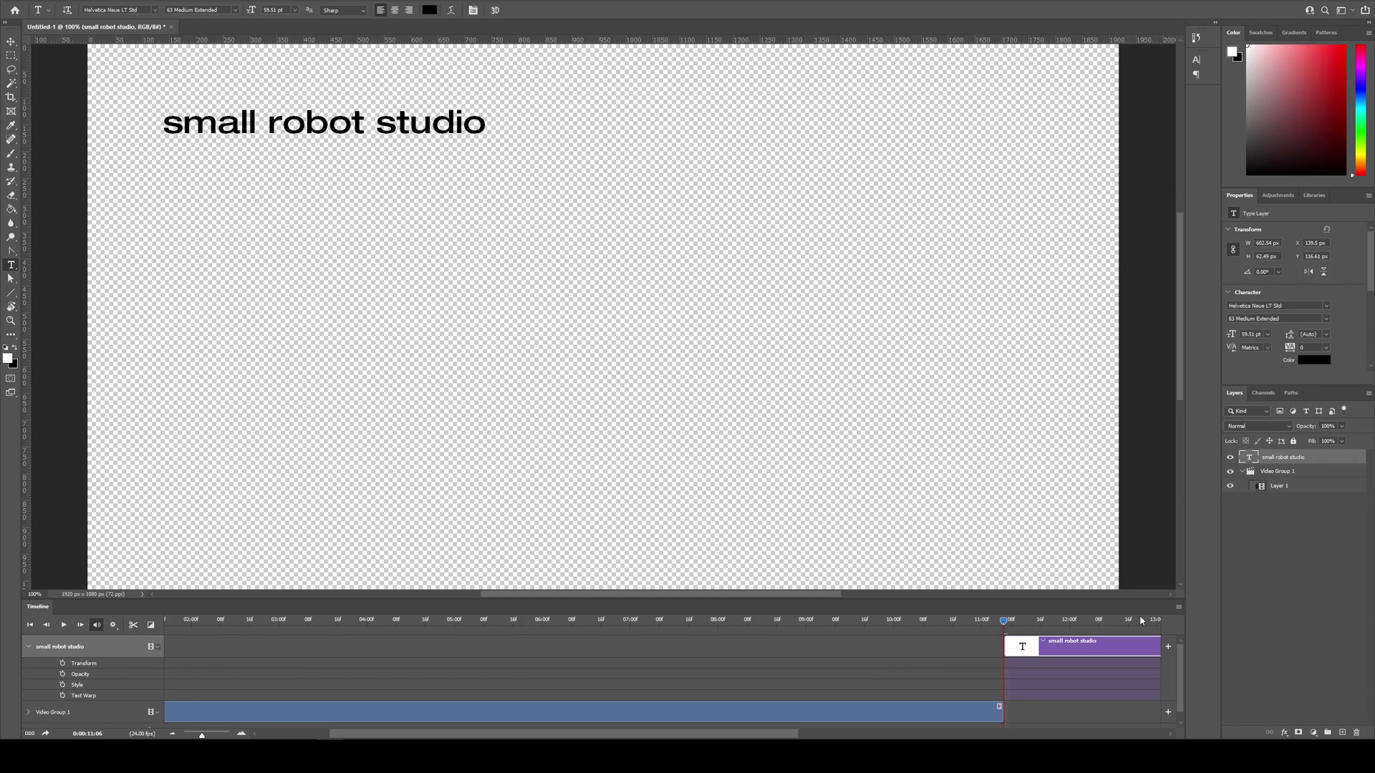
Make the title clip span the timeline from 00 to 11:06.
drag(1029, 646, 281, 648)
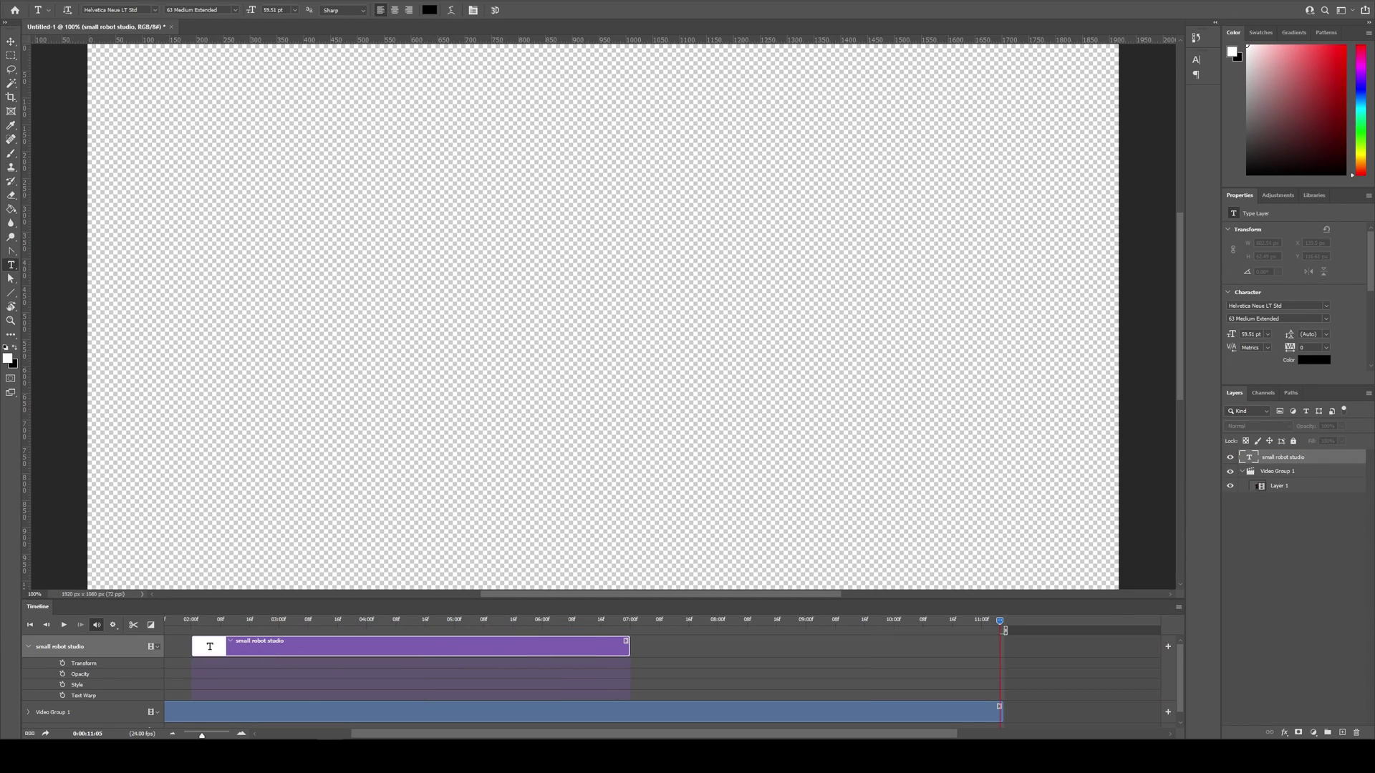
drag(461, 733, 266, 734)
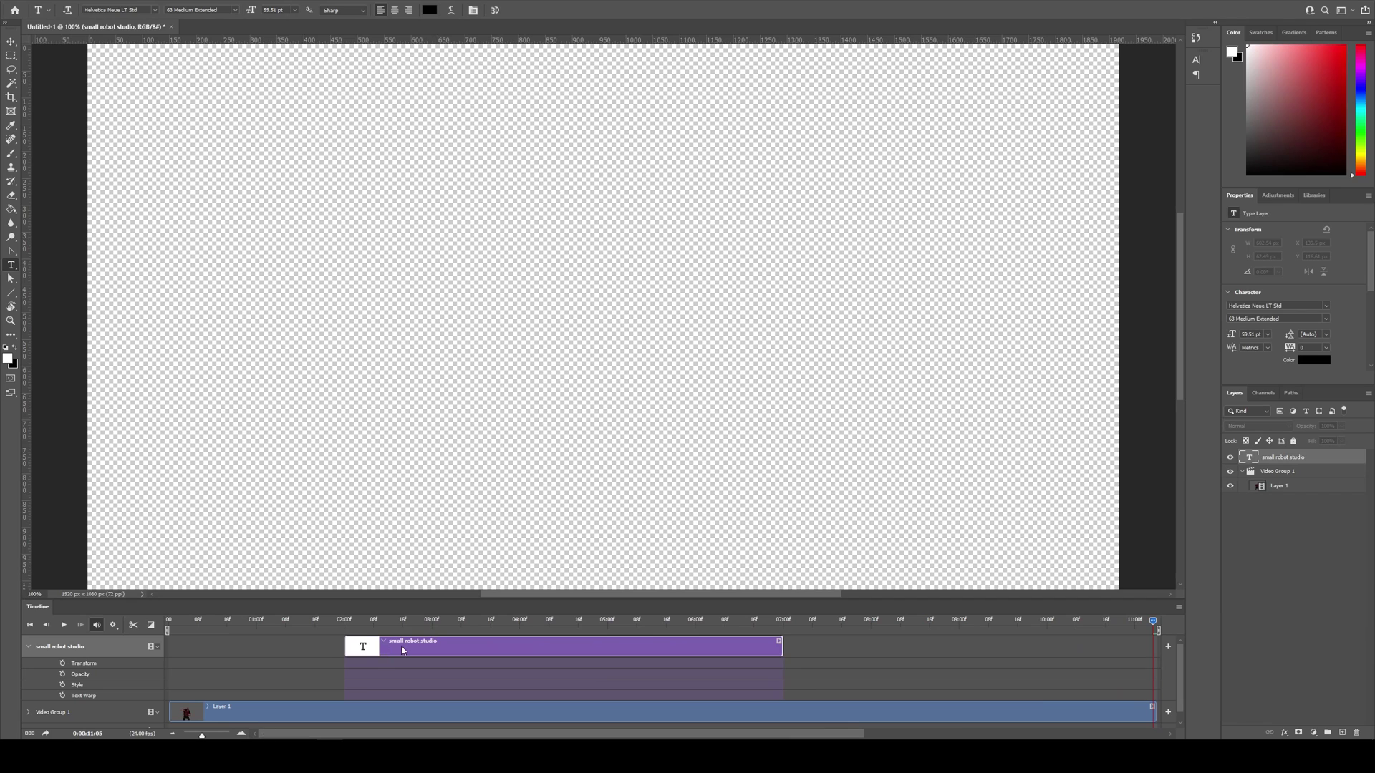
drag(403, 650, 227, 651)
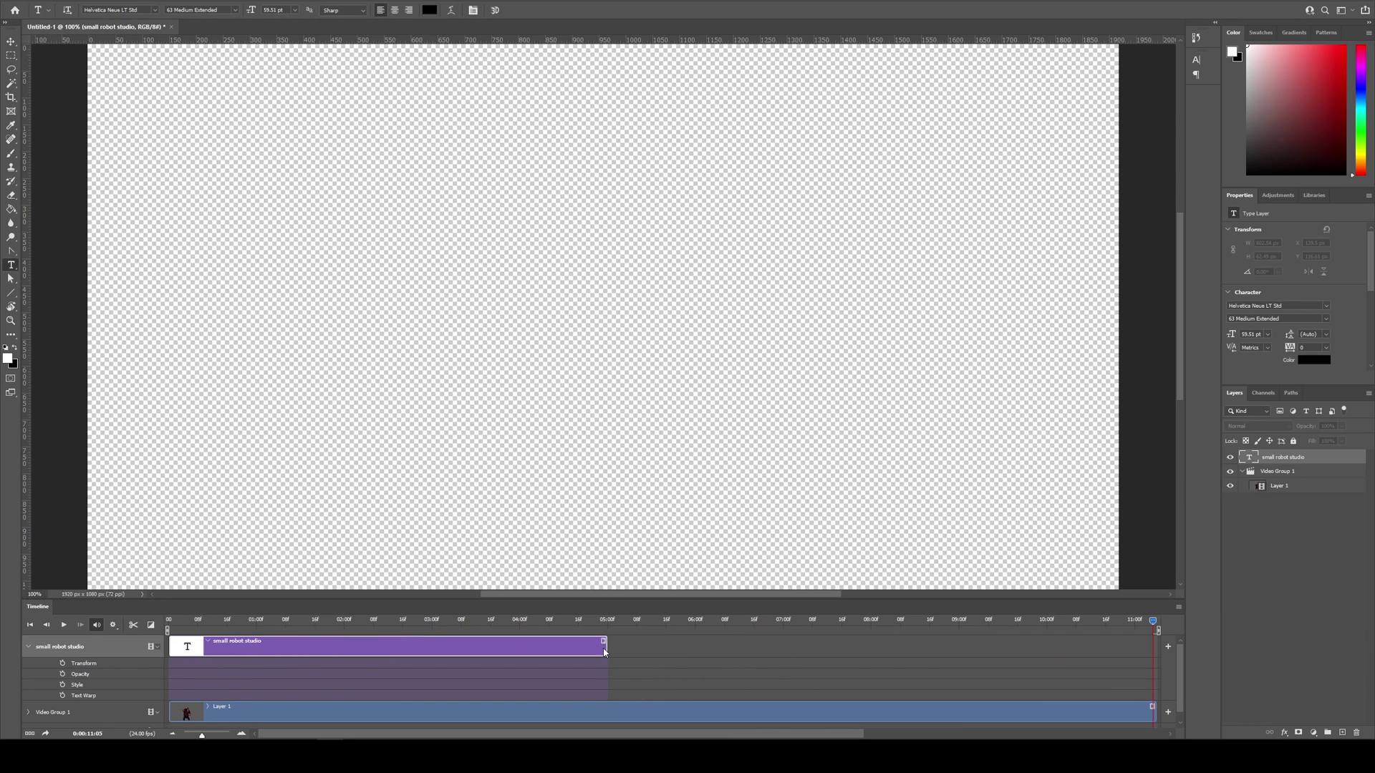
drag(606, 651, 1000, 647)
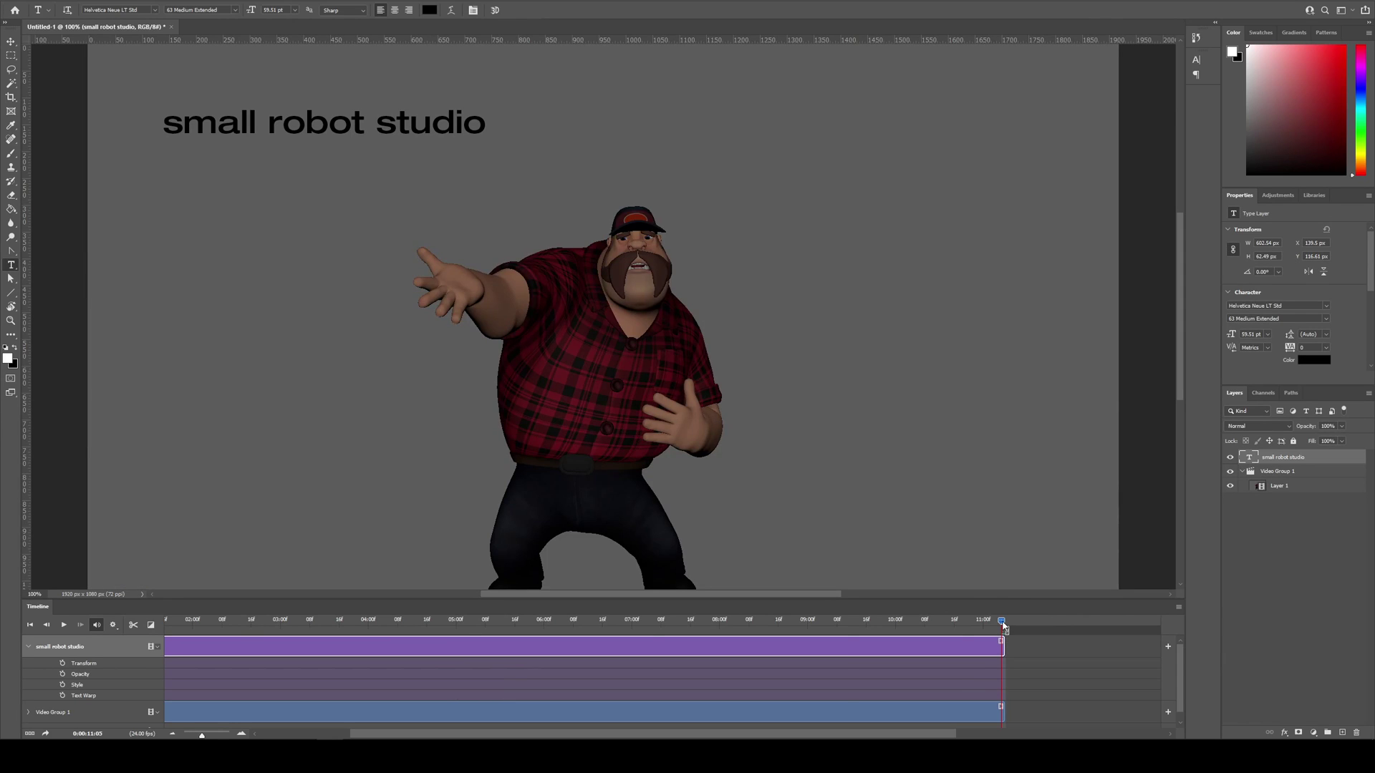
Preview the animation, then move the title down onto Clyde and check it at other frames.
key(space)
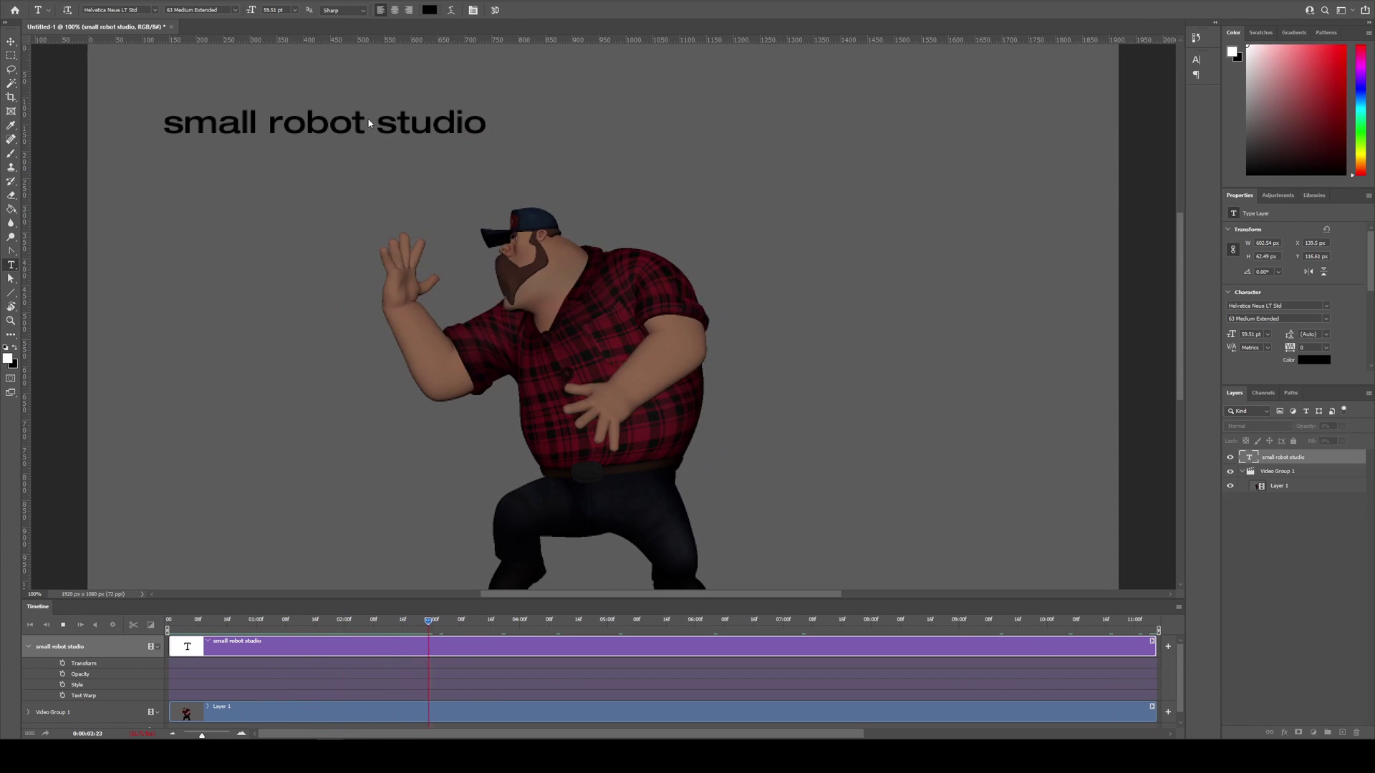
key(space)
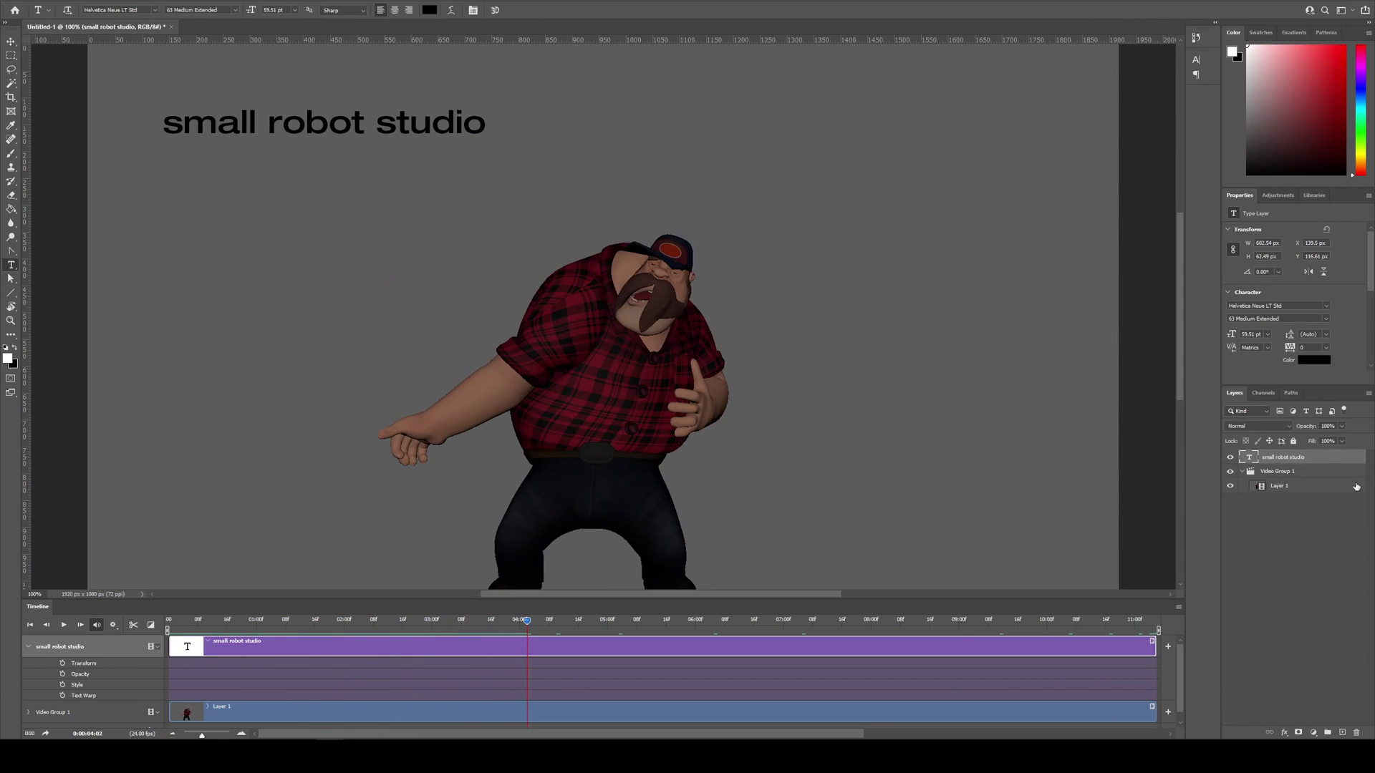
key(v)
drag(451, 129, 747, 286)
click(292, 620)
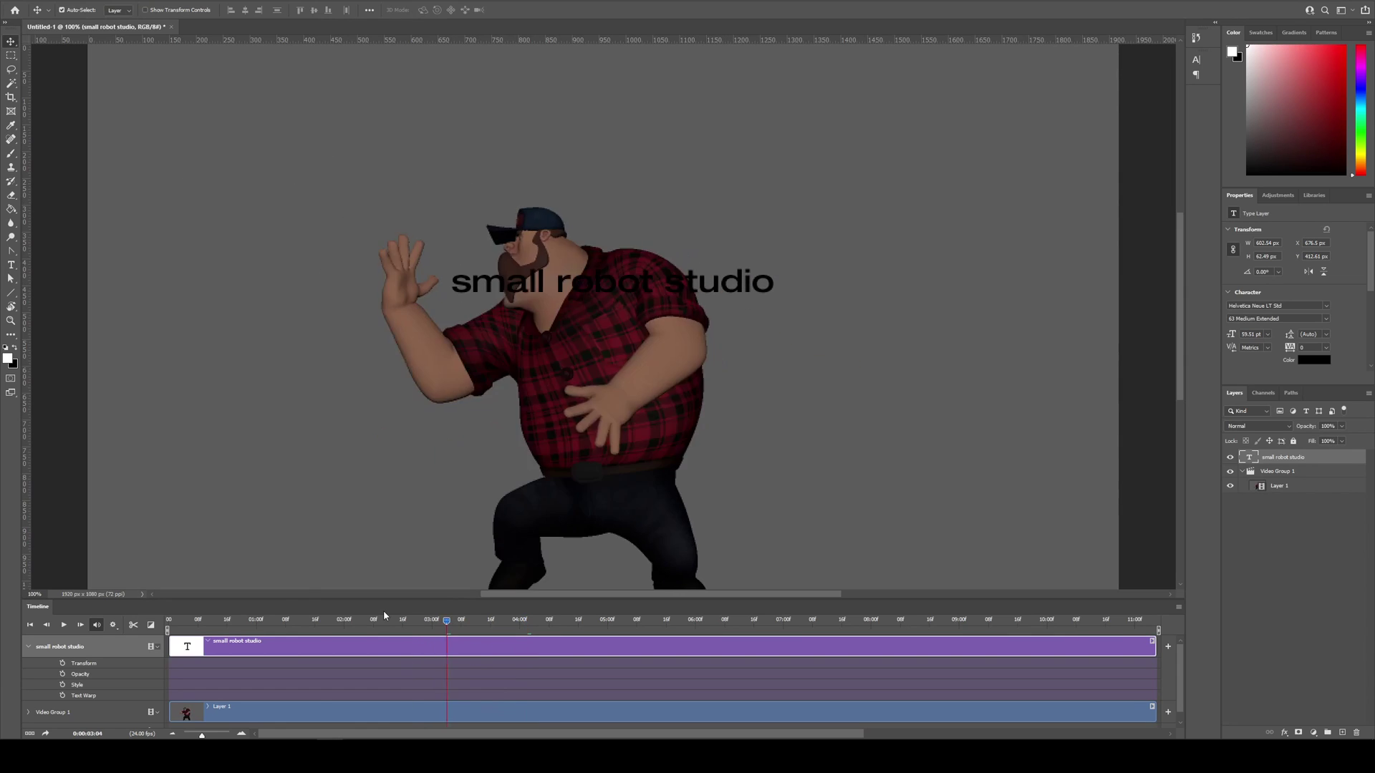
click(574, 621)
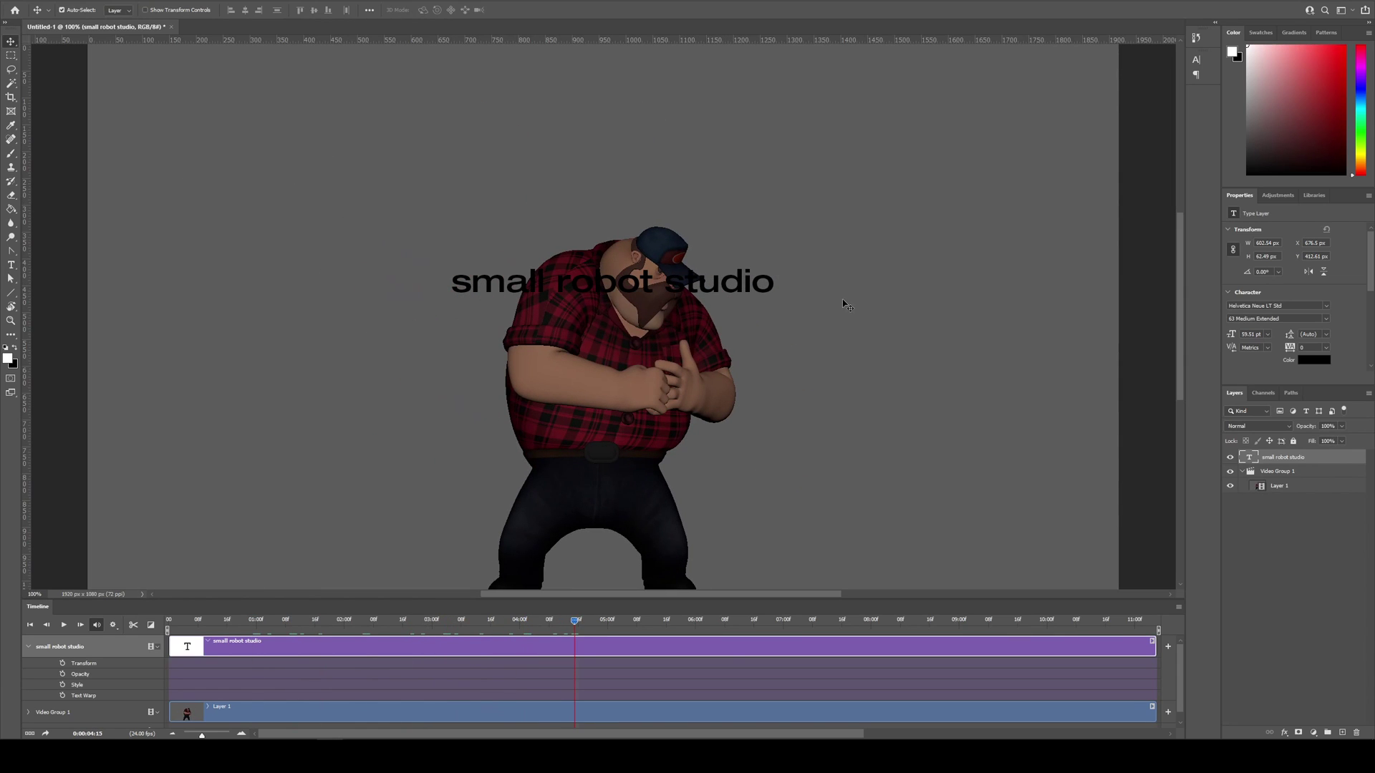
Render the titled animation as anim.mp4 using Adobe Media Encoder H.264.
click(32, 2)
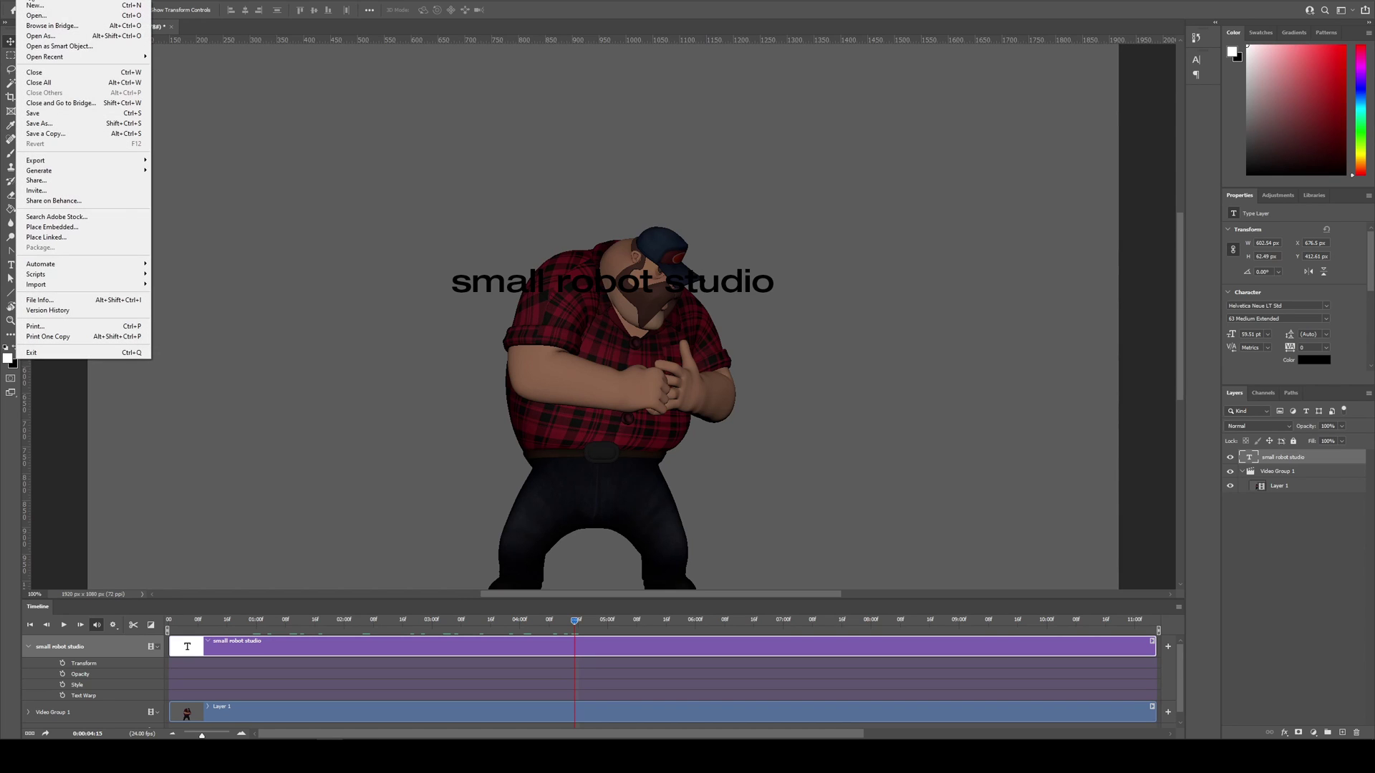
mouse_move(77, 158)
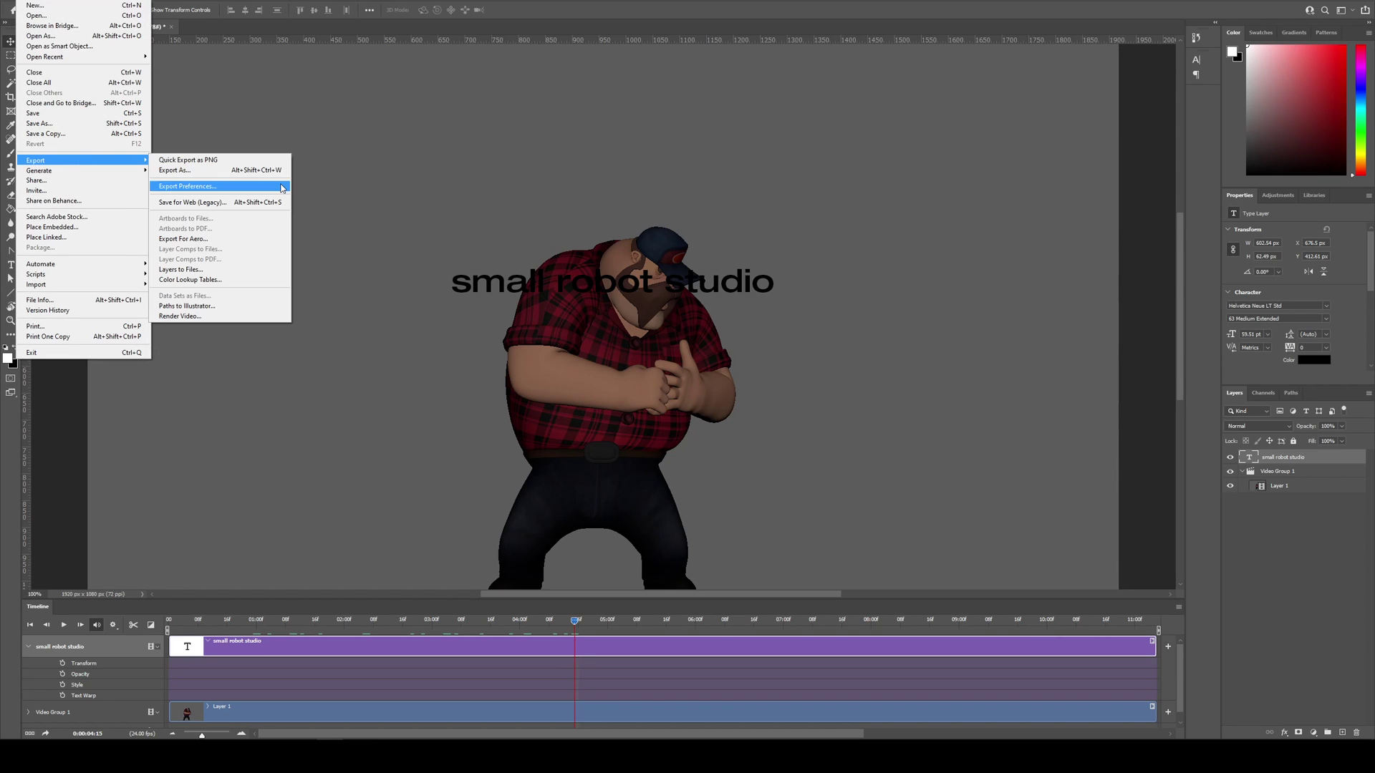
click(238, 316)
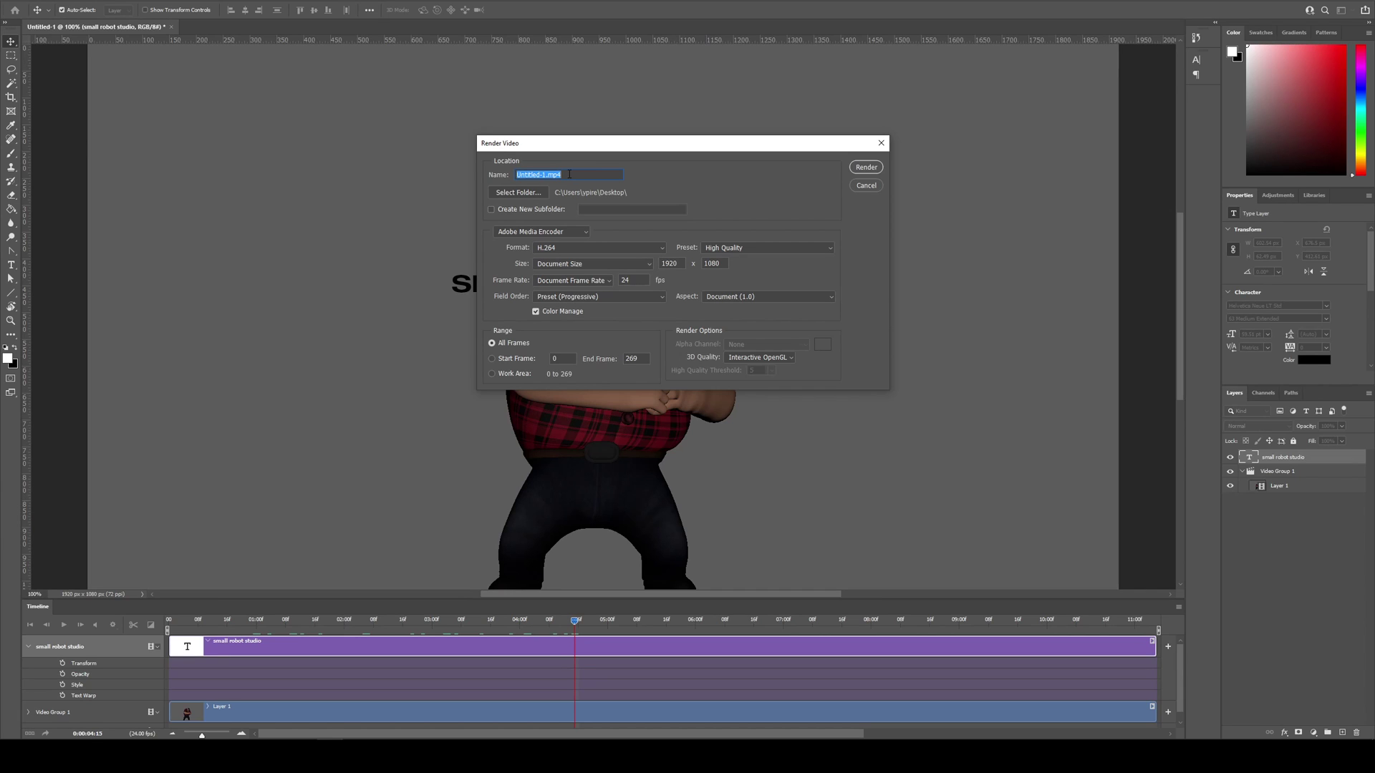
key(Left)
key(Delete)
key(Delete)
key(Delete)
key(Delete)
key(Delete)
key(Delete)
key(Delete)
key(Delete)
key(Delete)
key(Delete)
text(anim)
click(520, 232)
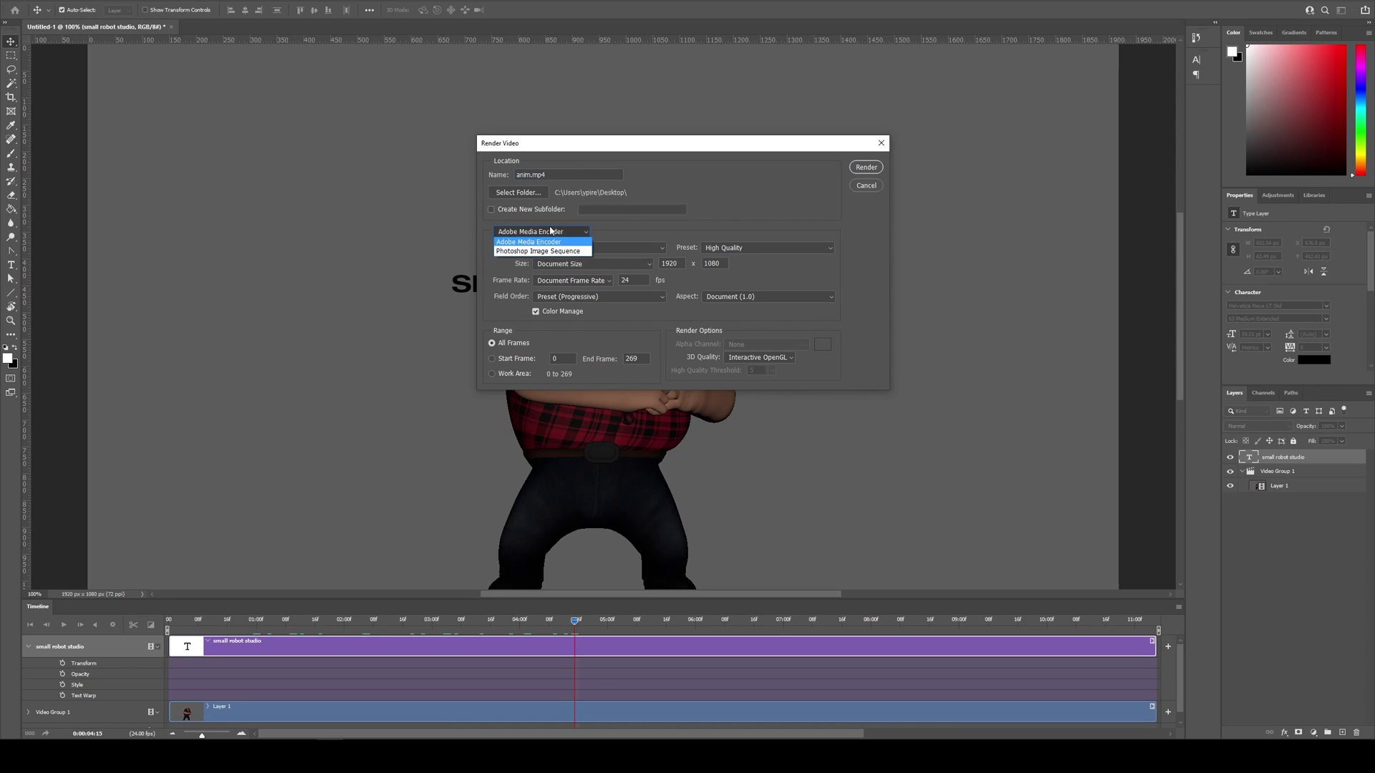
click(516, 232)
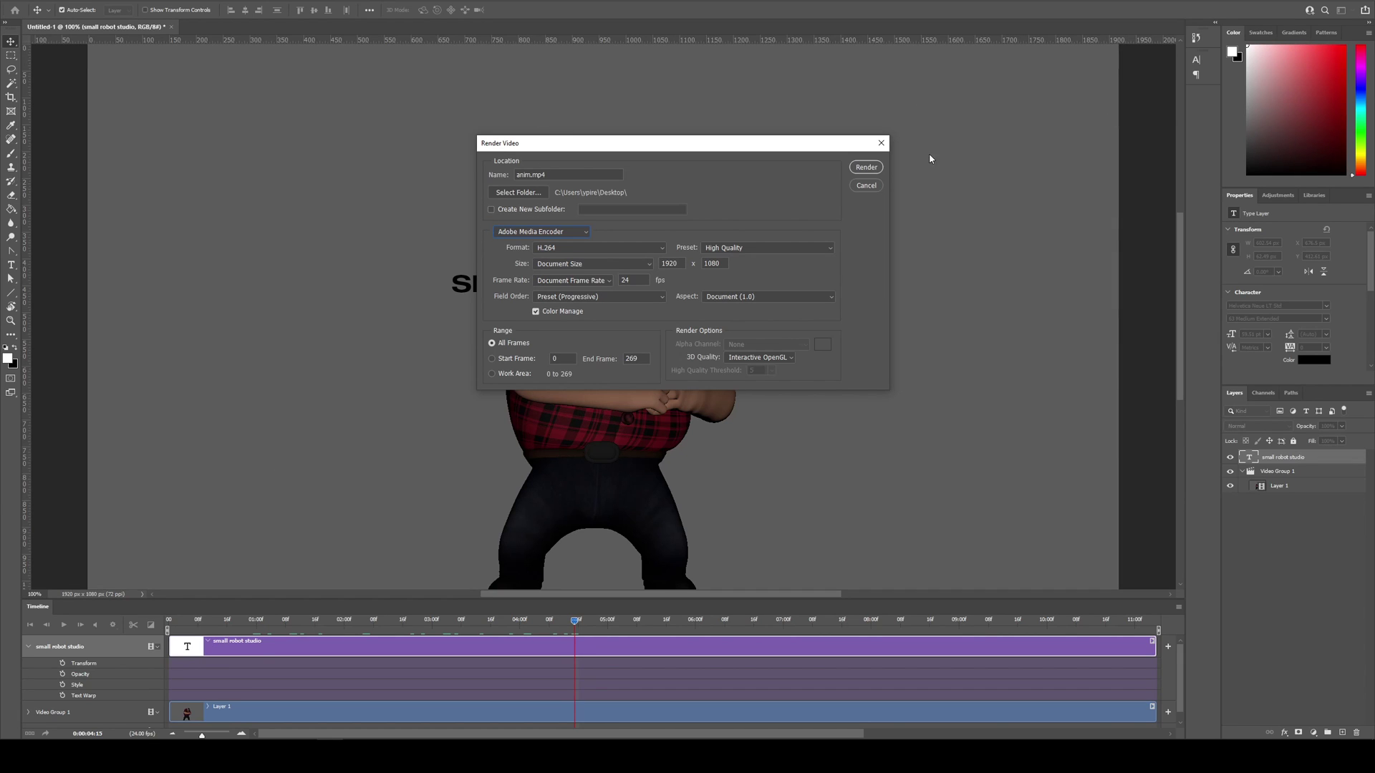
click(866, 167)
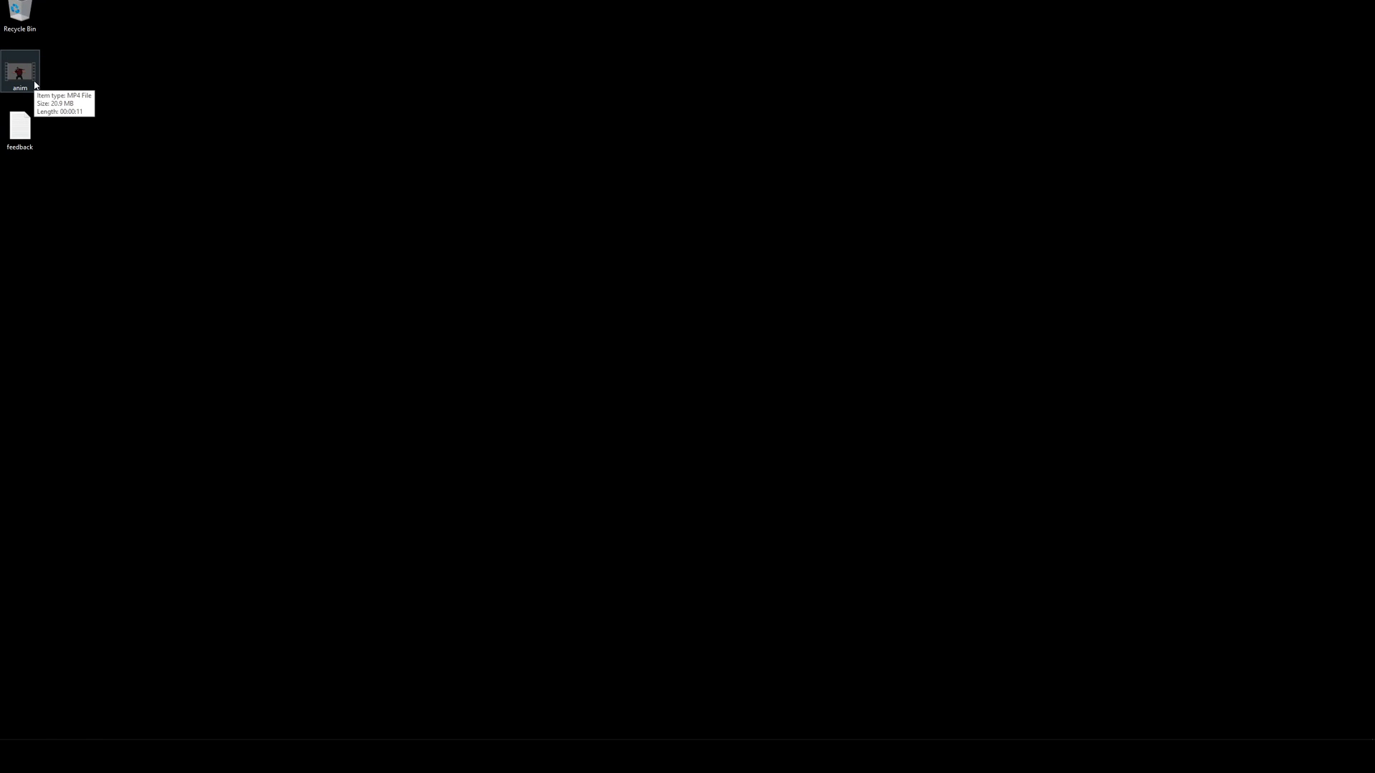
Play the desktop's anim.mp4 in Films & TV.
right_click(30, 73)
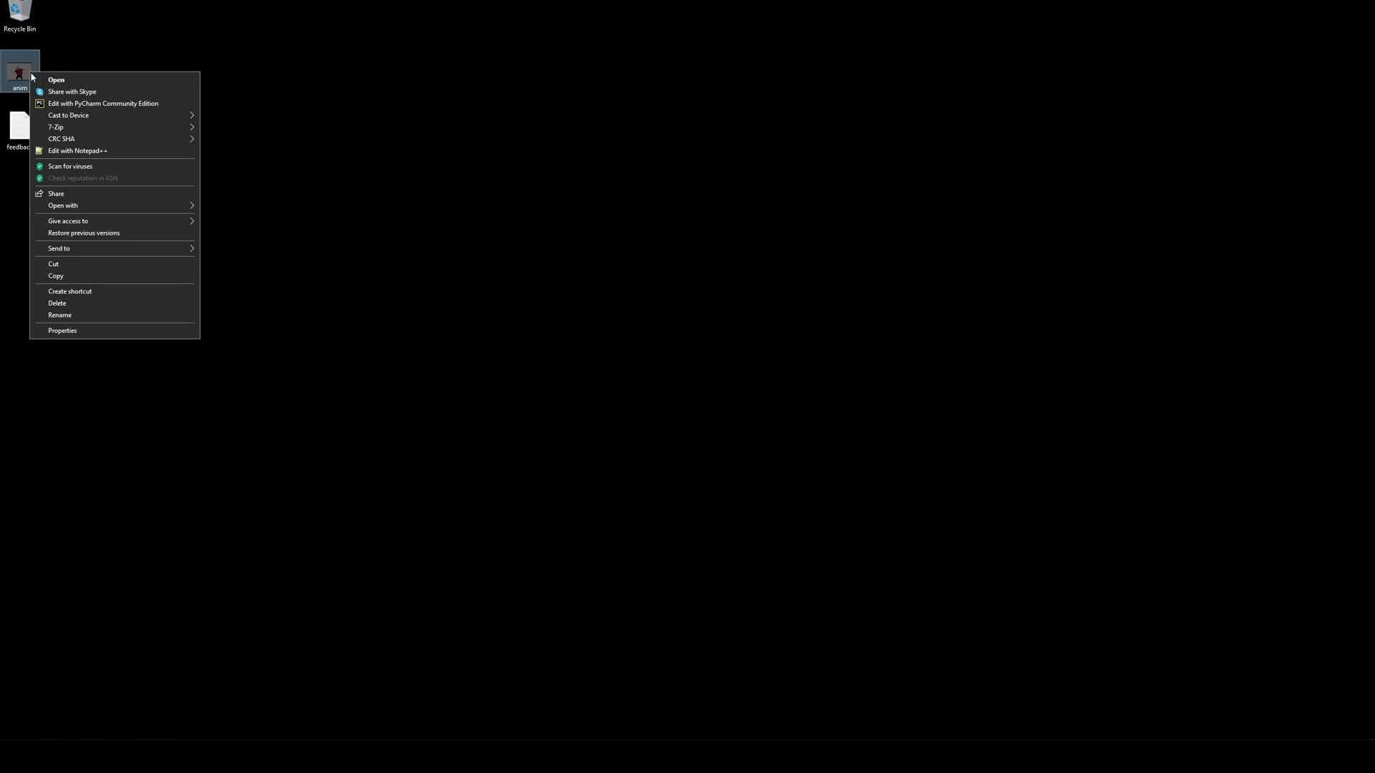
mouse_move(118, 205)
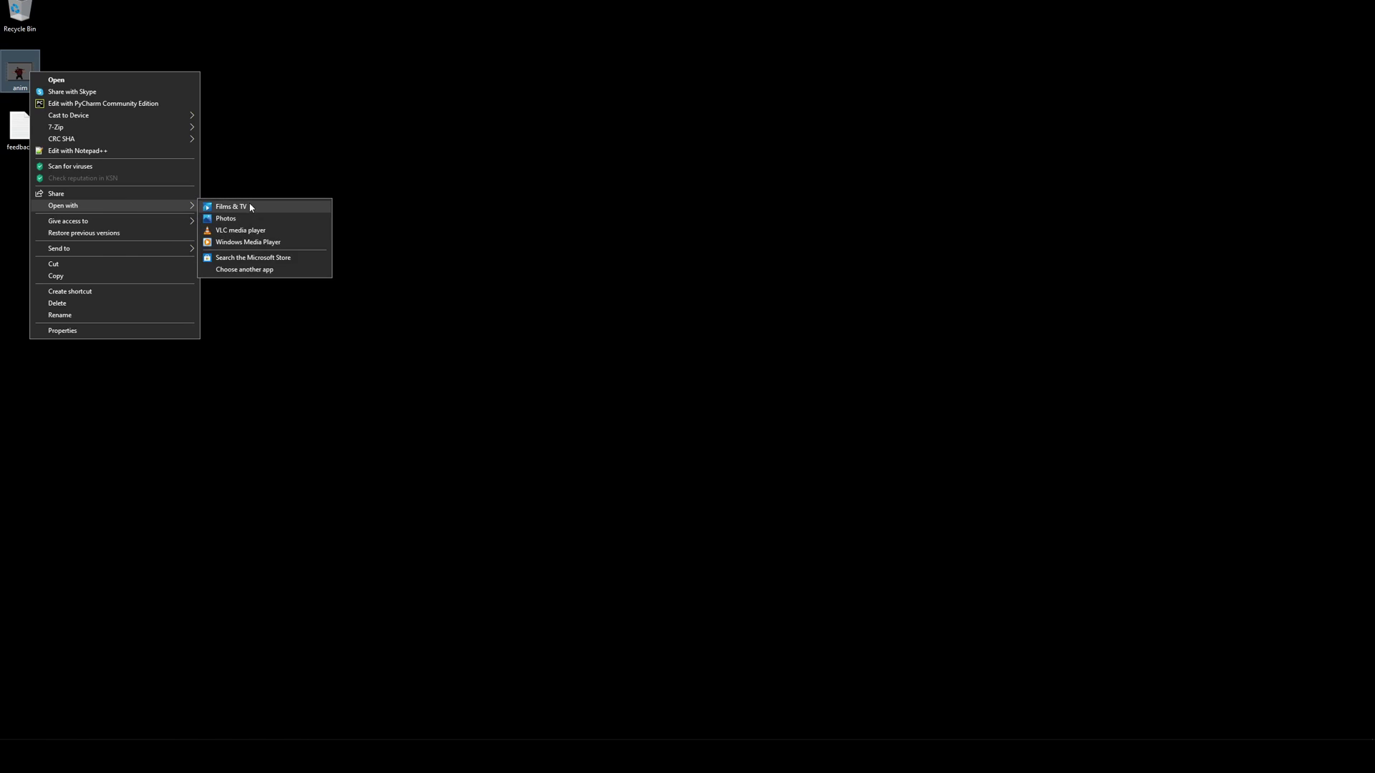
click(251, 207)
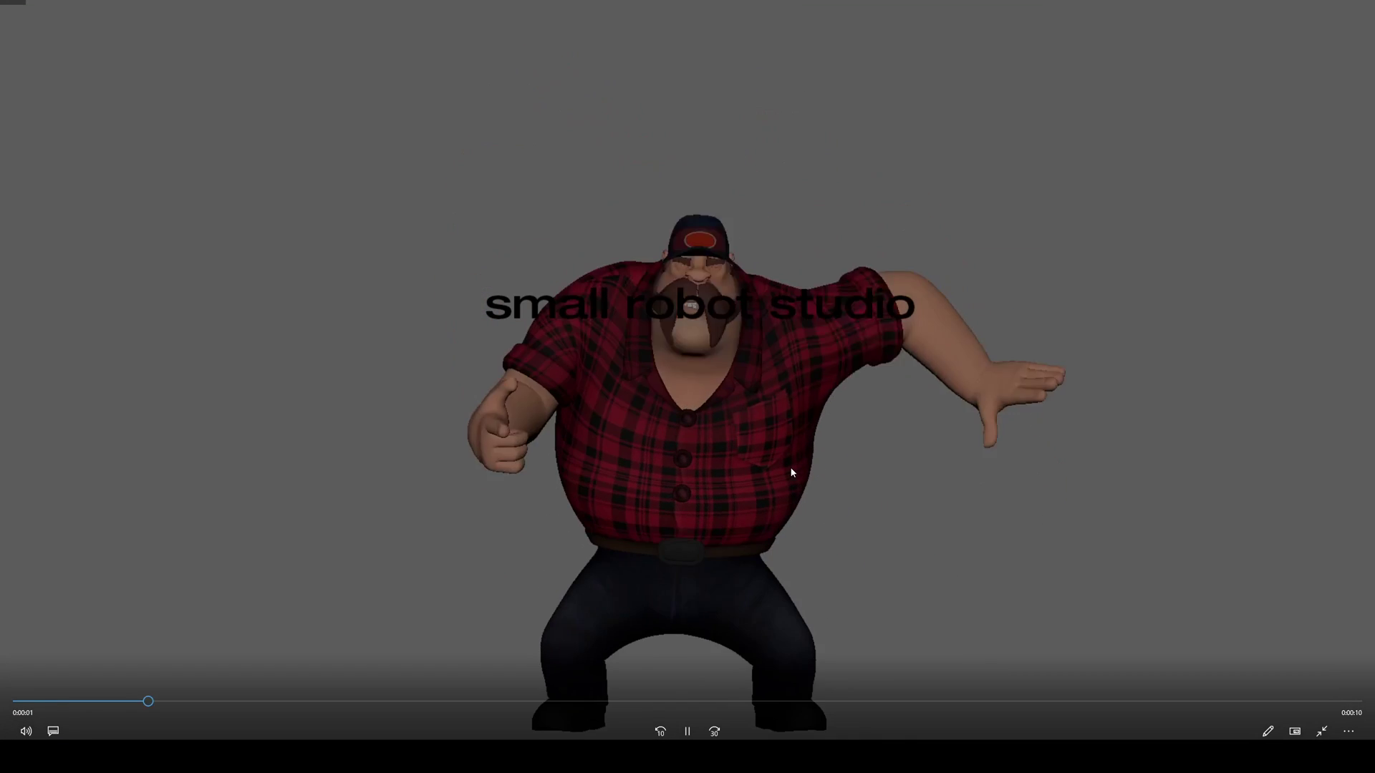